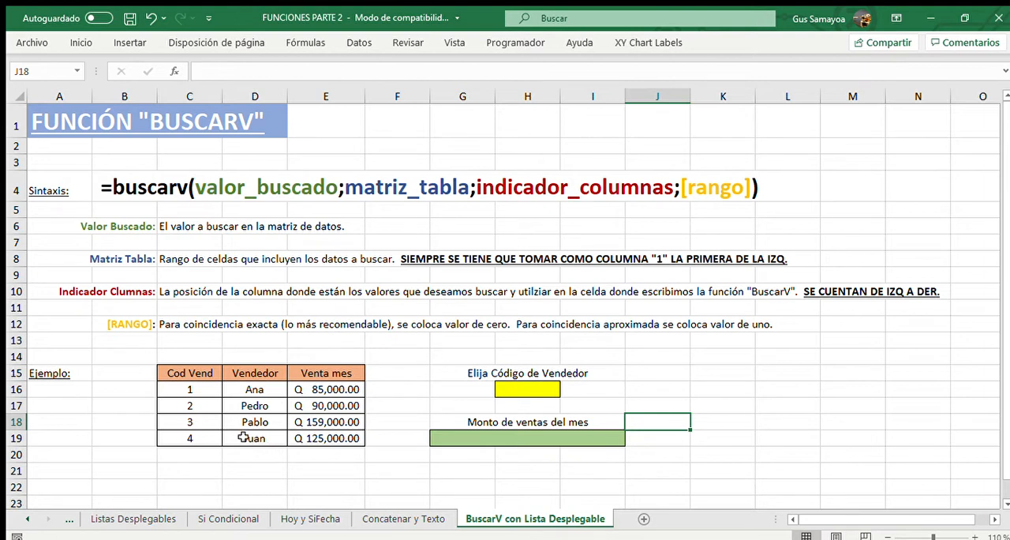
# Examine the example table's headings, seller codes, seller rows and monthly sales, along with the BUSCARV syntax line.
pyautogui.moveTo(203, 373); pyautogui.dragTo(333, 439)
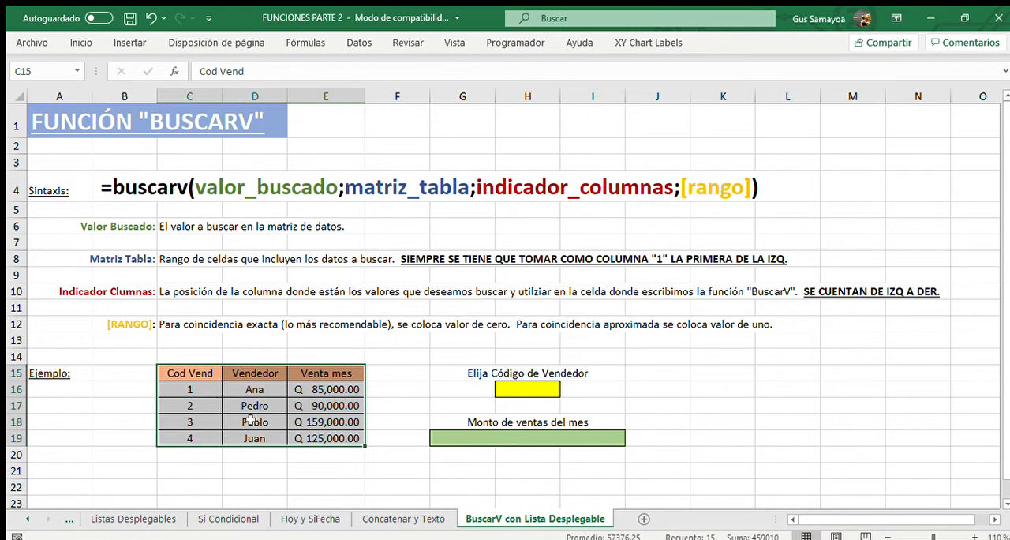
pyautogui.moveTo(203, 373); pyautogui.dragTo(202, 417)
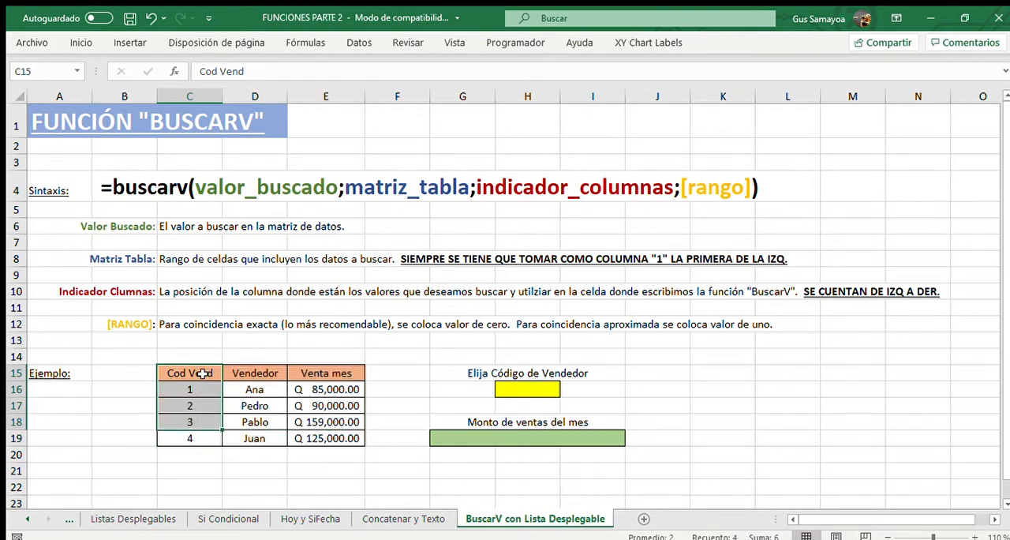
pyautogui.moveTo(202, 373); pyautogui.dragTo(322, 370)
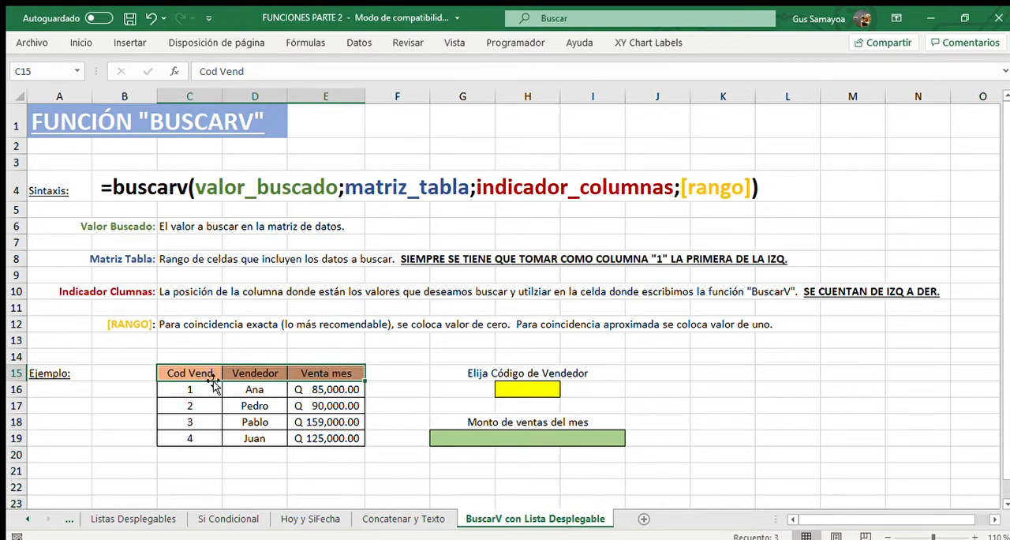
pyautogui.moveTo(196, 387); pyautogui.dragTo(203, 470)
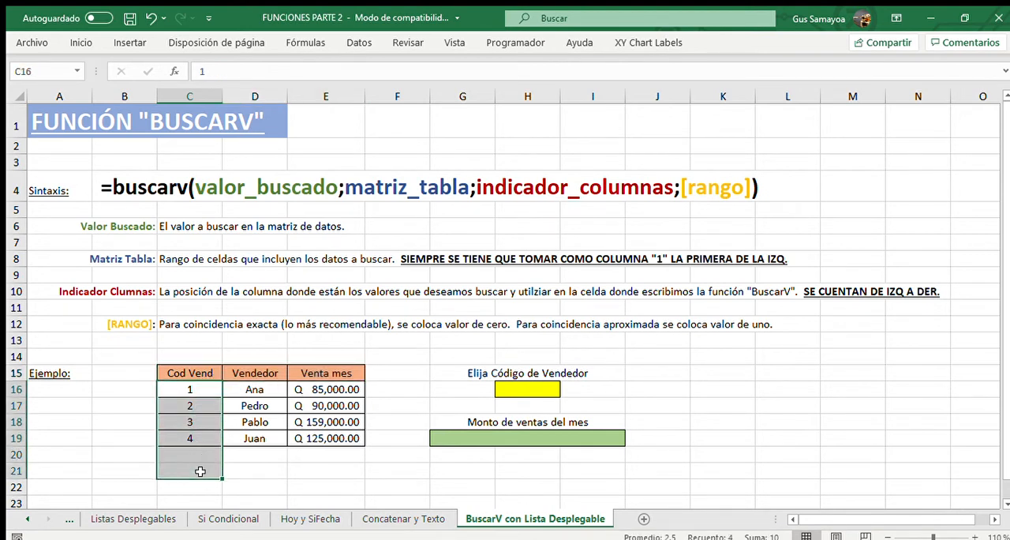
pyautogui.moveTo(191, 393); pyautogui.dragTo(293, 393)
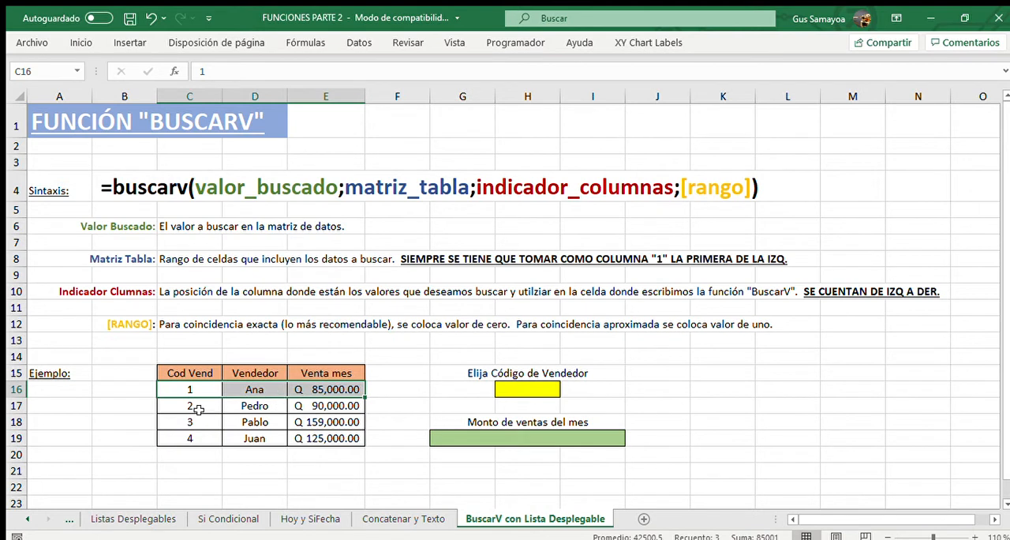
pyautogui.click(199, 369)
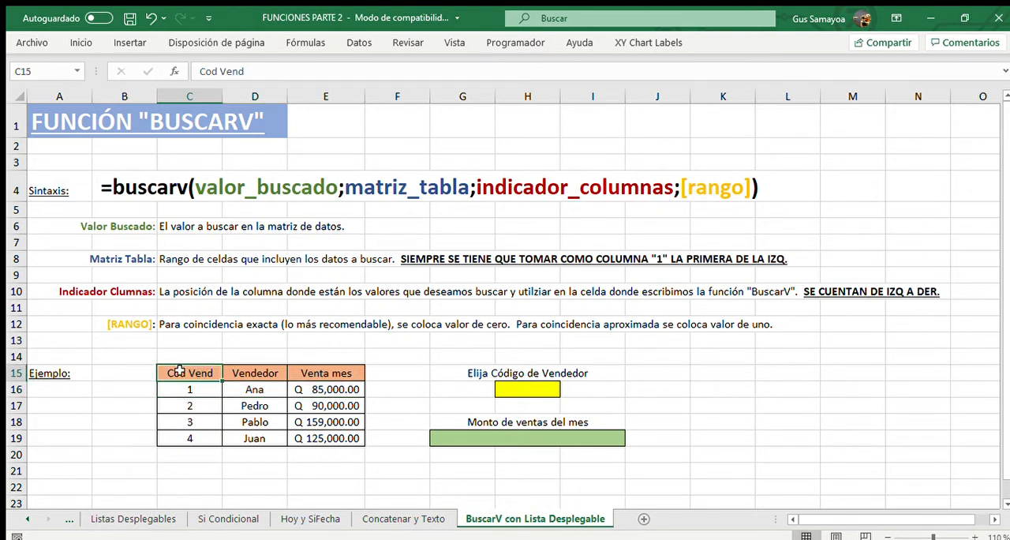
pyautogui.moveTo(176, 371); pyautogui.dragTo(343, 372)
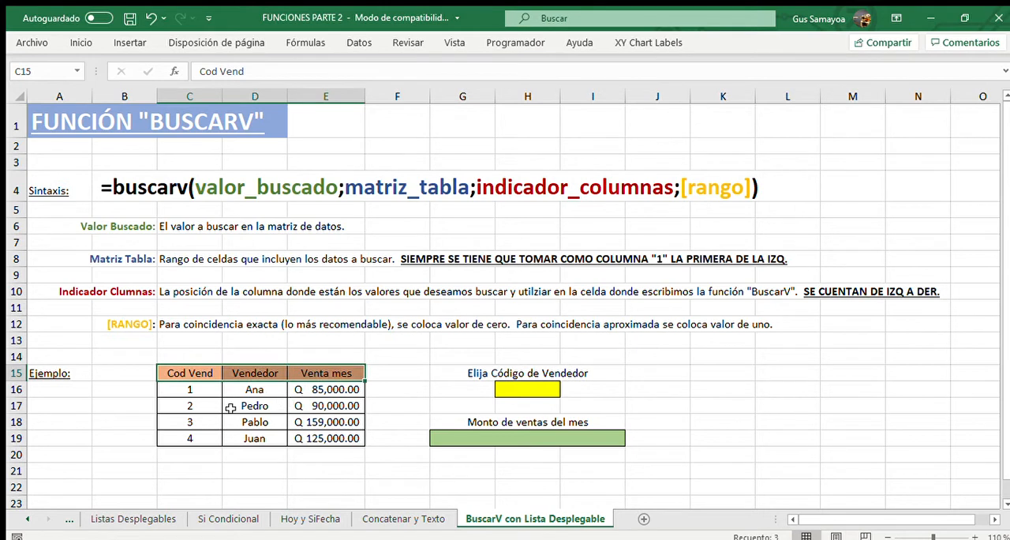
pyautogui.moveTo(204, 387); pyautogui.dragTo(210, 484)
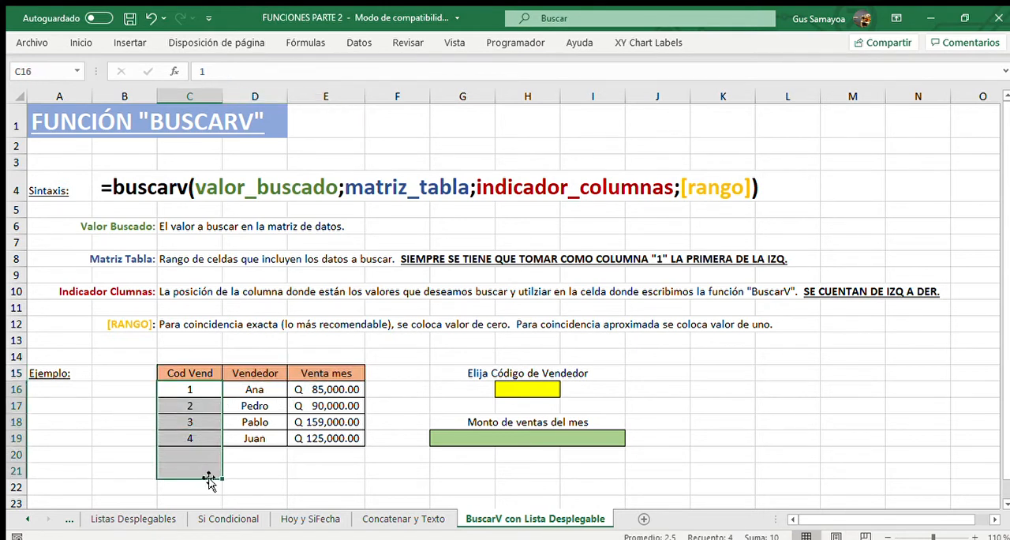
pyautogui.click(215, 424)
pyautogui.click(214, 388)
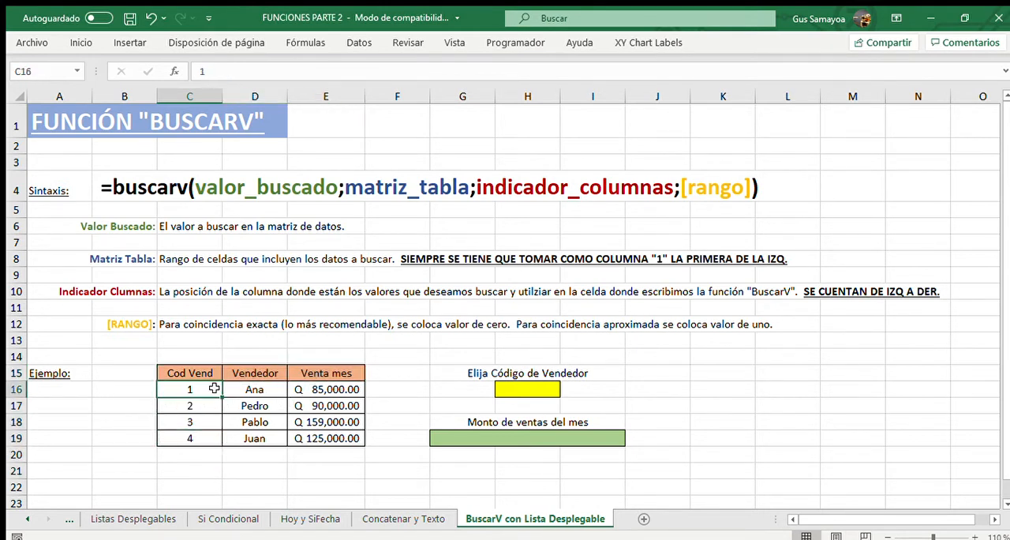
pyautogui.moveTo(214, 388); pyautogui.dragTo(304, 389)
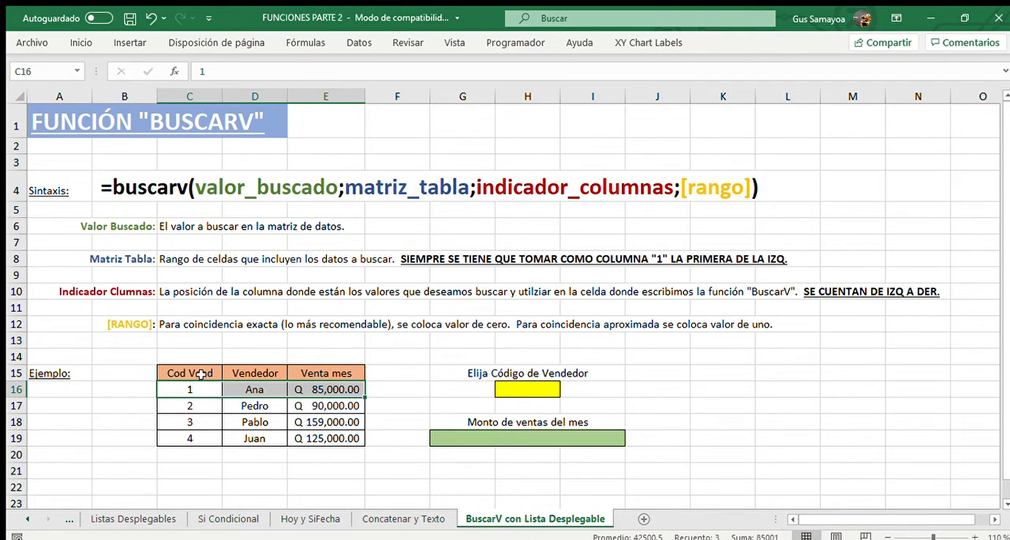
pyautogui.moveTo(199, 371); pyautogui.dragTo(293, 368)
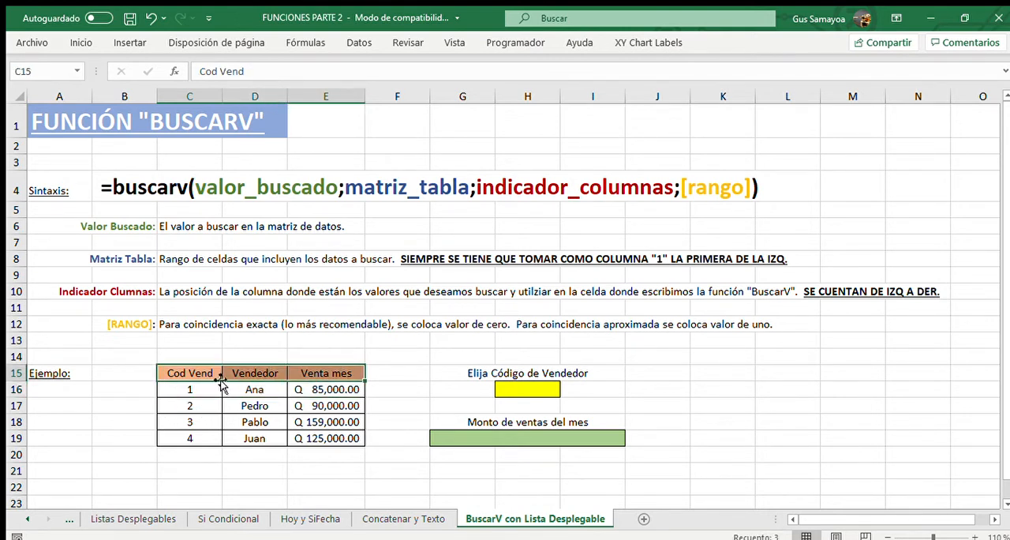
pyautogui.moveTo(202, 388); pyautogui.dragTo(198, 438)
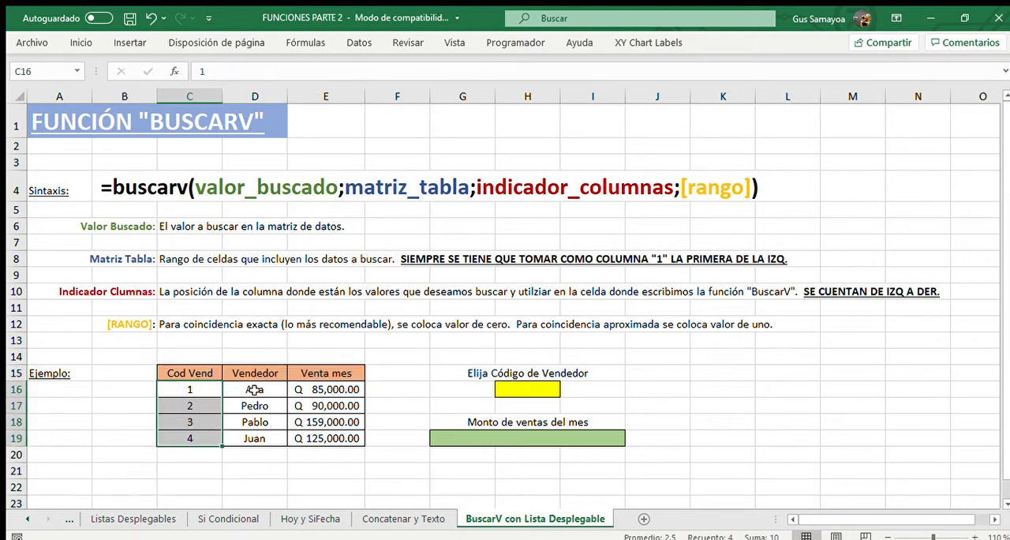
pyautogui.moveTo(254, 390); pyautogui.dragTo(273, 436)
pyautogui.click(371, 435)
pyautogui.click(338, 431)
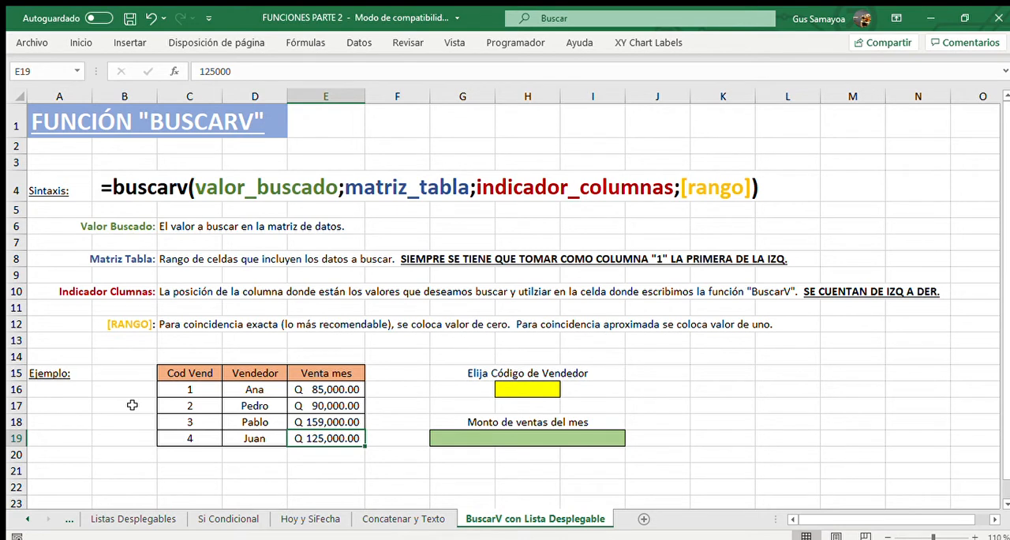
pyautogui.click(120, 194)
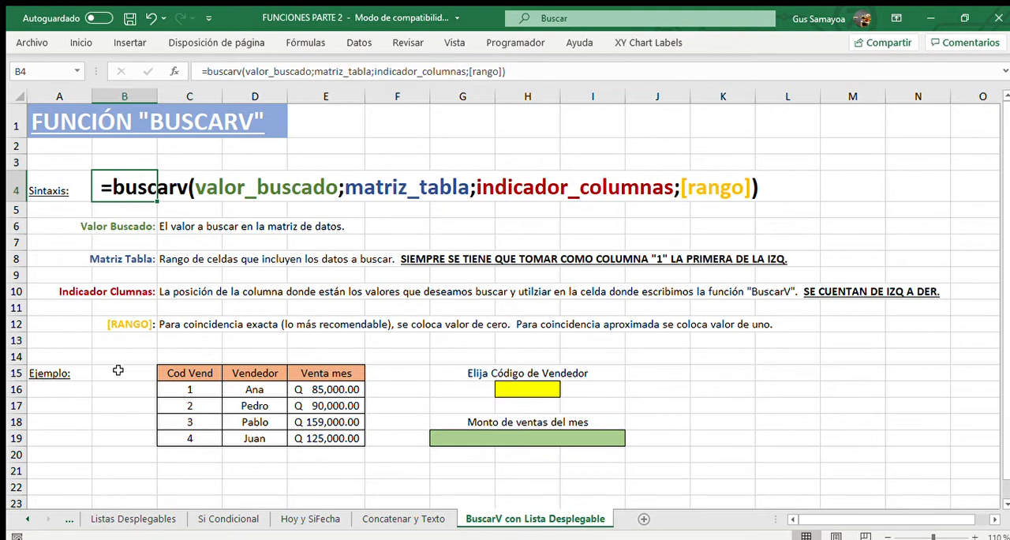
pyautogui.click(336, 146)
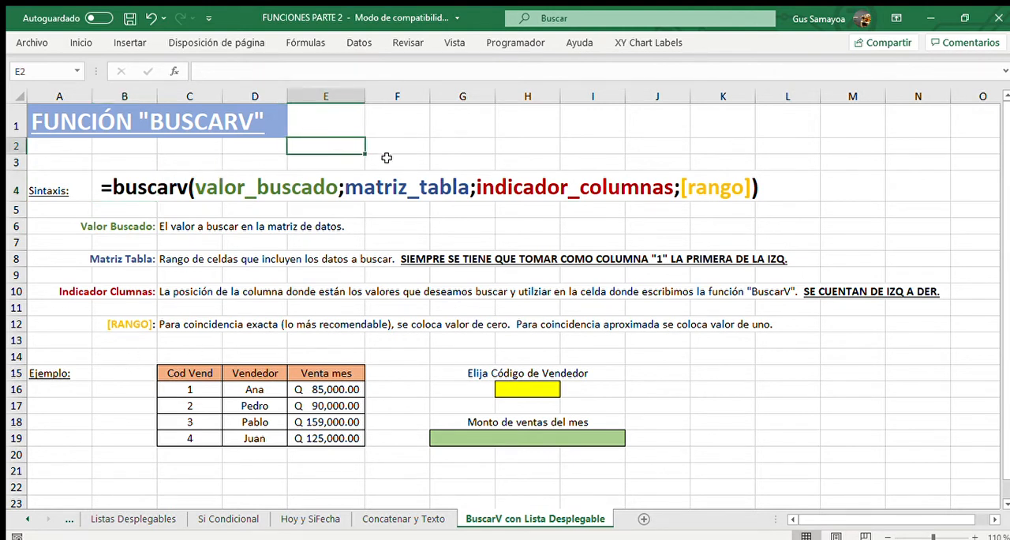
pyautogui.write('=buscarv(')
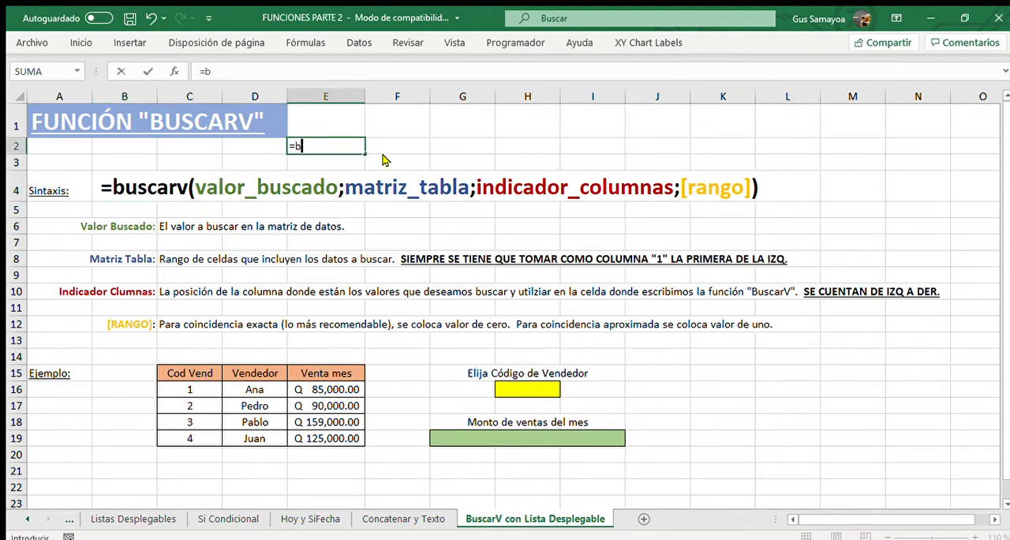
pyautogui.press('BackSpace')
pyautogui.press('BackSpace')
pyautogui.press('Tab')
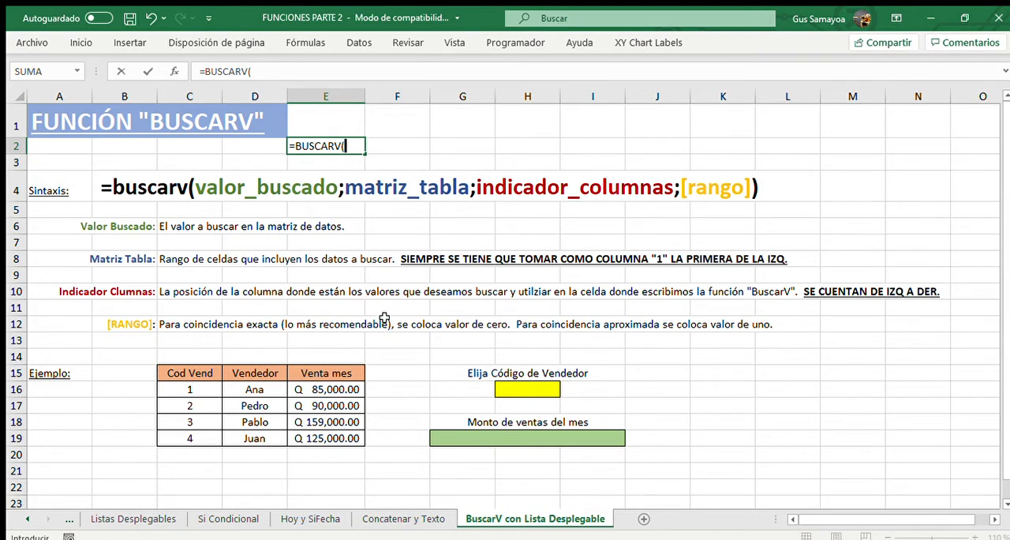
pyautogui.press('Escape')
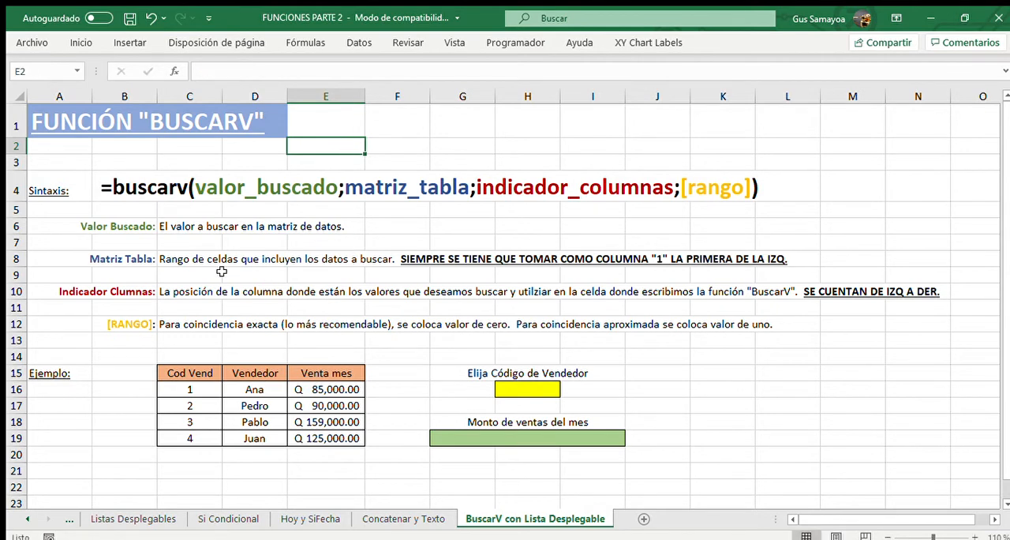
# Change the Valor Buscado description in C6 to "El valor a buscar en la matriz de datos o matriz tabla".
pyautogui.click(122, 227)
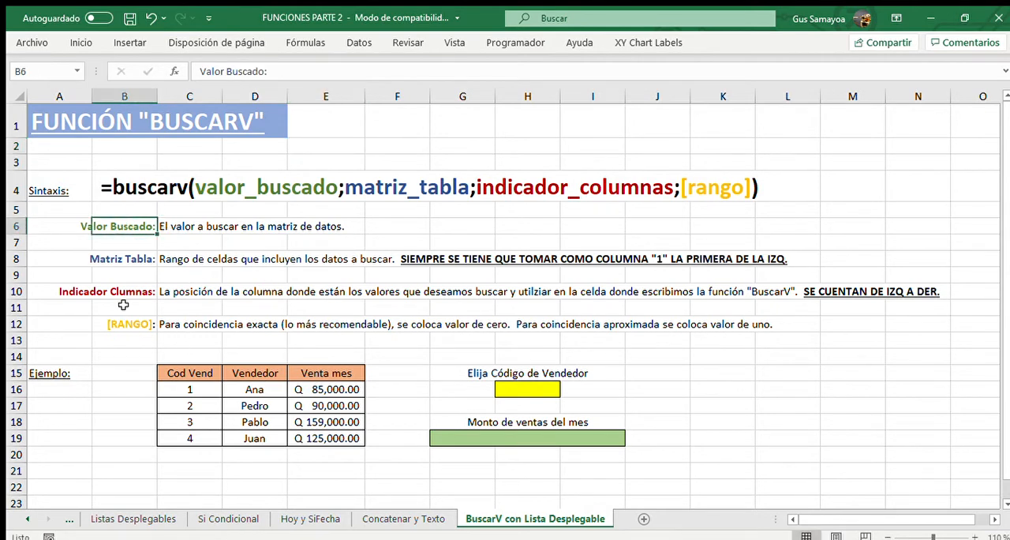
pyautogui.click(972, 536)
pyautogui.click(971, 536)
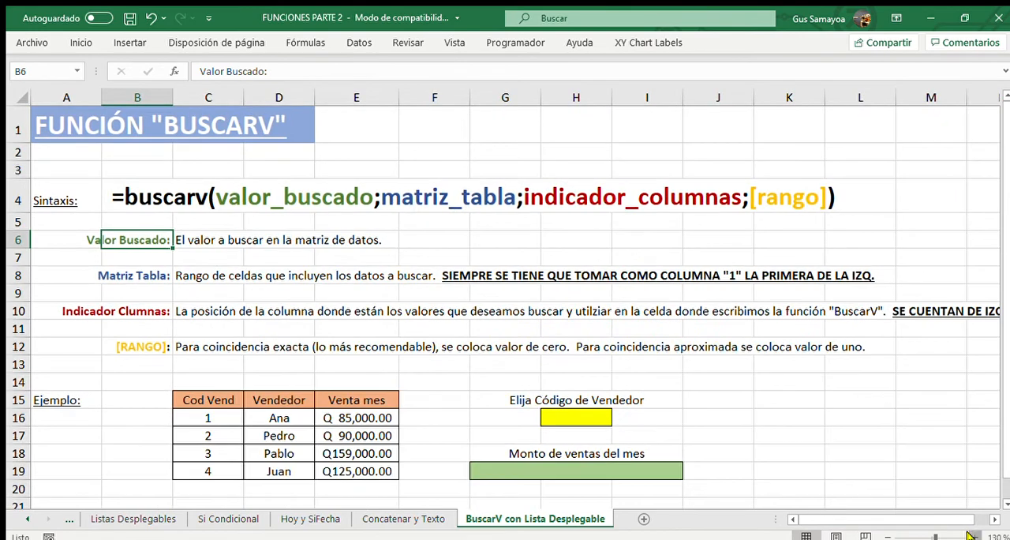
pyautogui.click(972, 536)
pyautogui.click(138, 232)
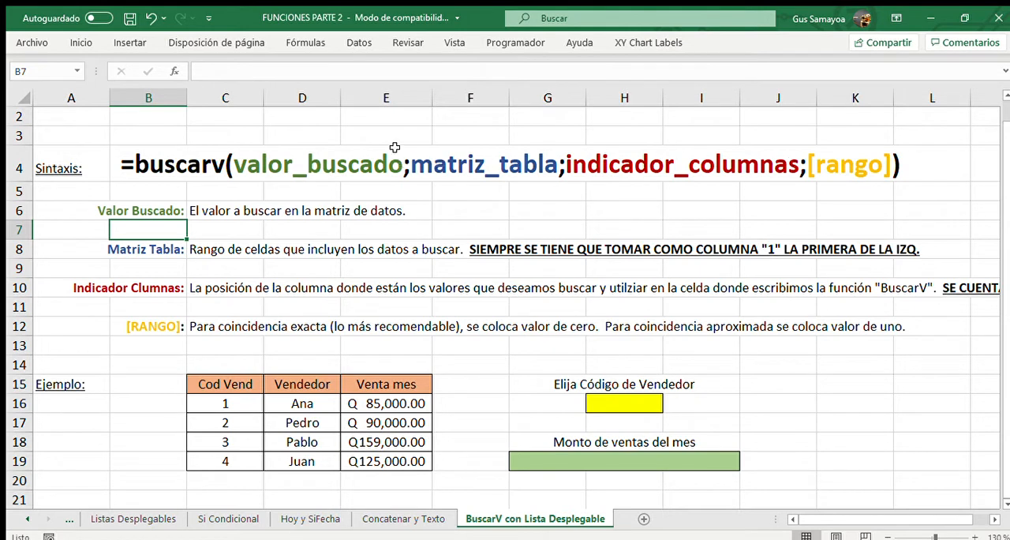
pyautogui.click(227, 211)
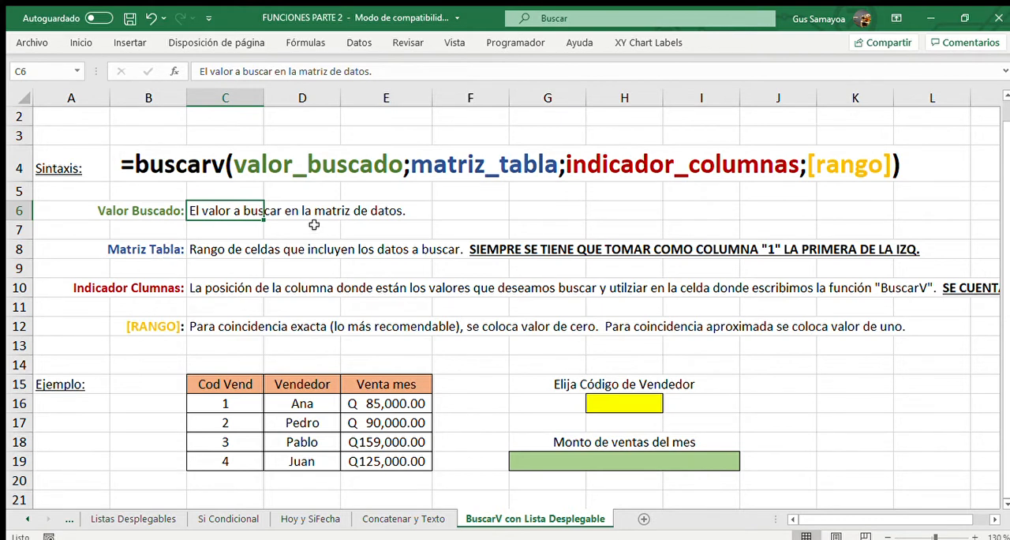
pyautogui.press('F2')
pyautogui.press('BackSpace')
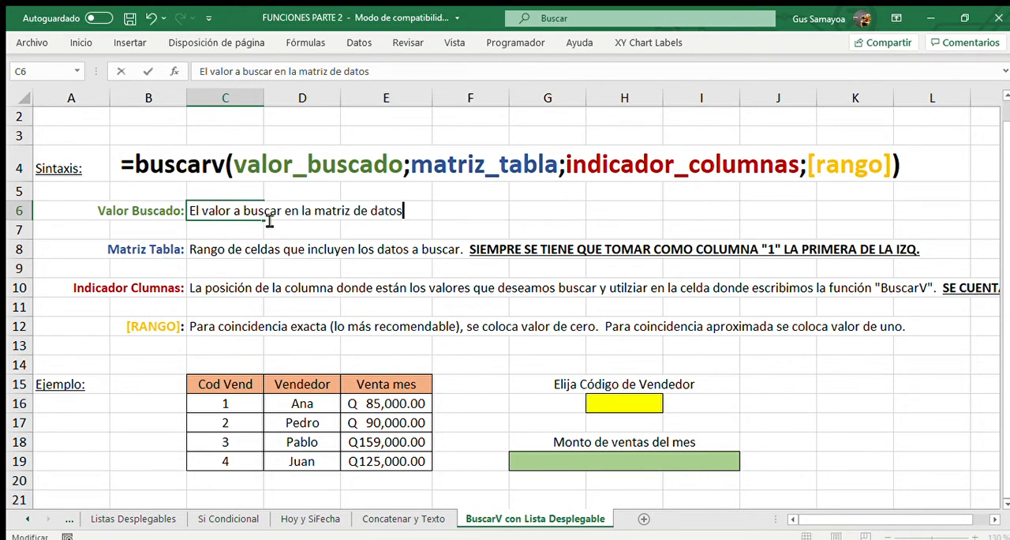
pyautogui.write('o matriz tabla')
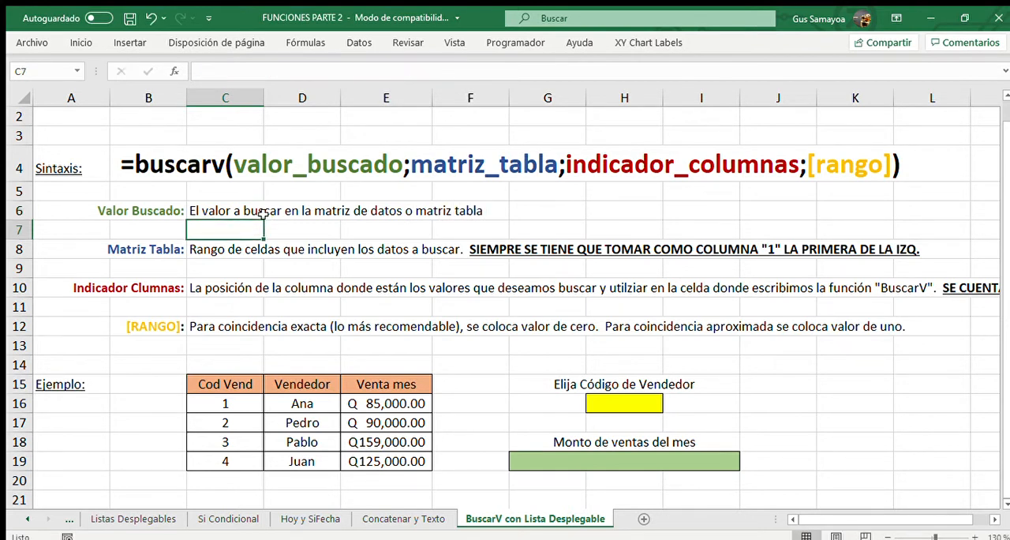
pyautogui.click(263, 215)
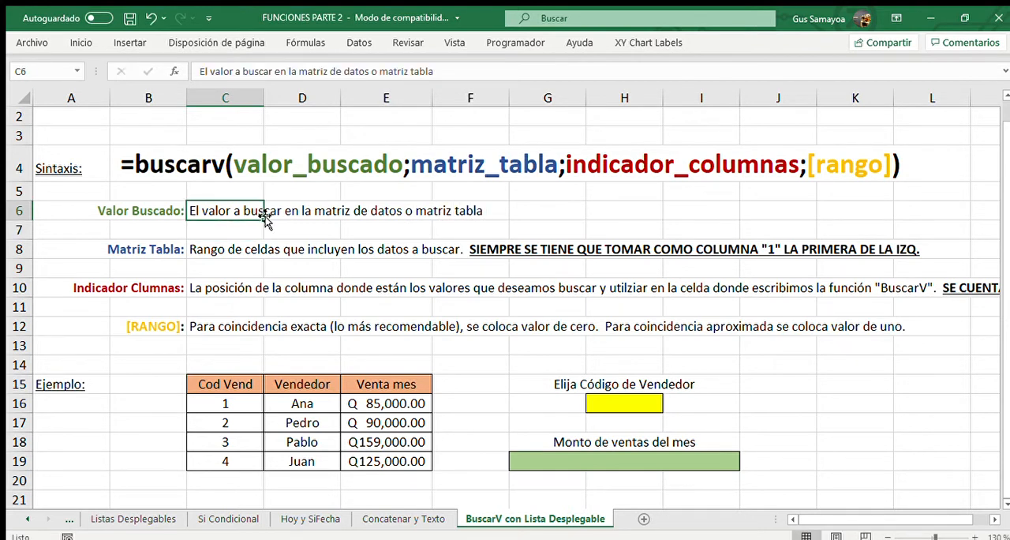
# Review the Matriz Tabla description, and enter 1 as the seller code in the yellow cell H16.
pyautogui.click(161, 250)
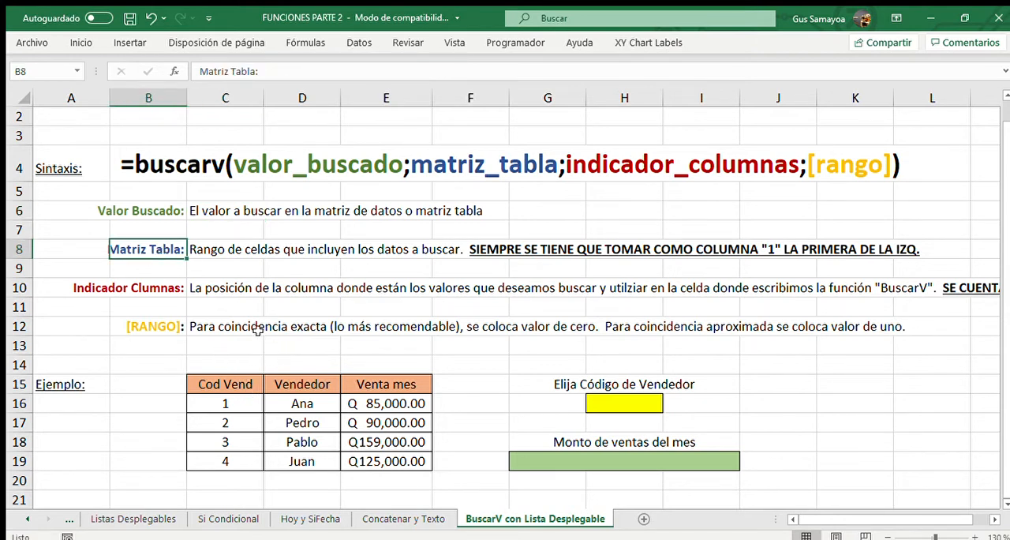
pyautogui.moveTo(216, 251); pyautogui.dragTo(346, 251)
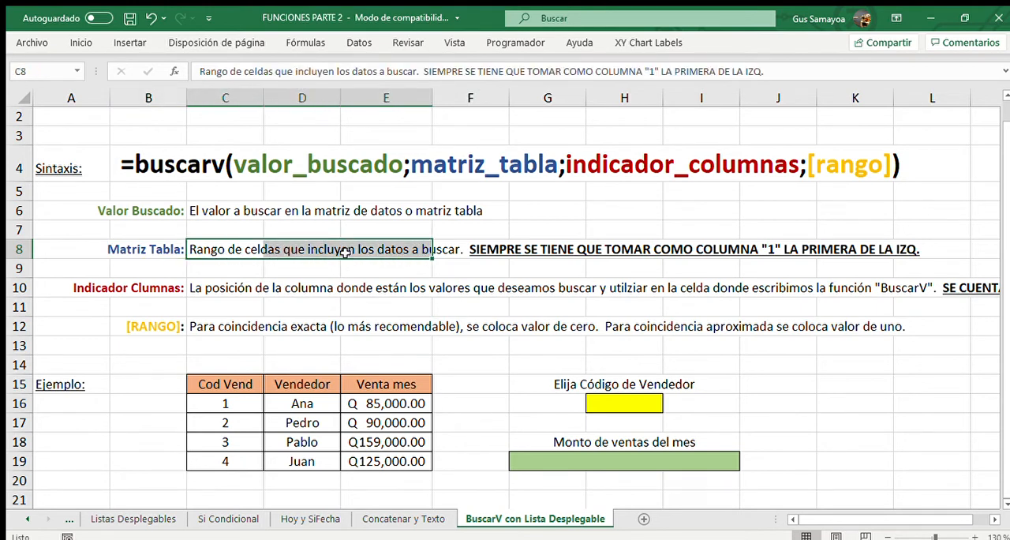
pyautogui.click(472, 274)
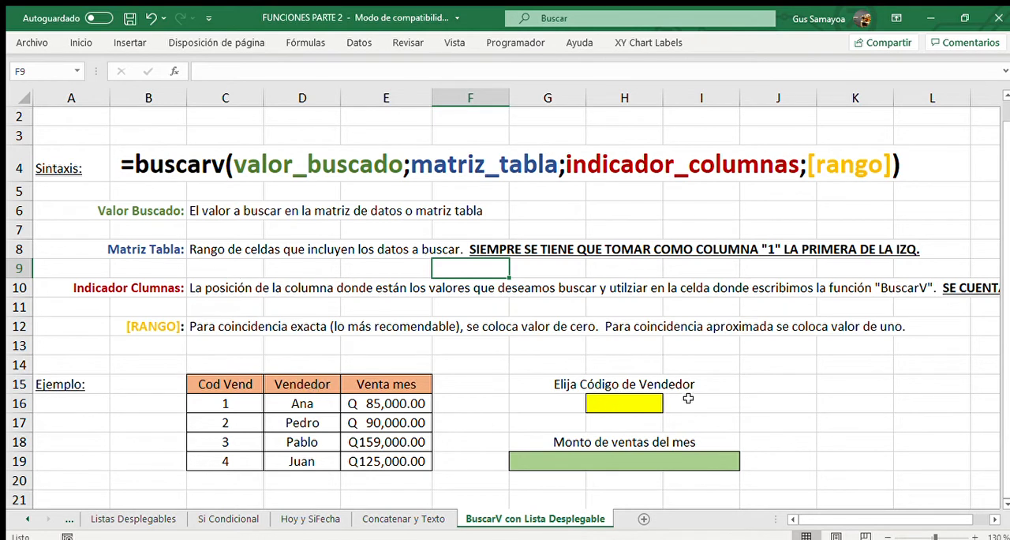
pyautogui.click(624, 404)
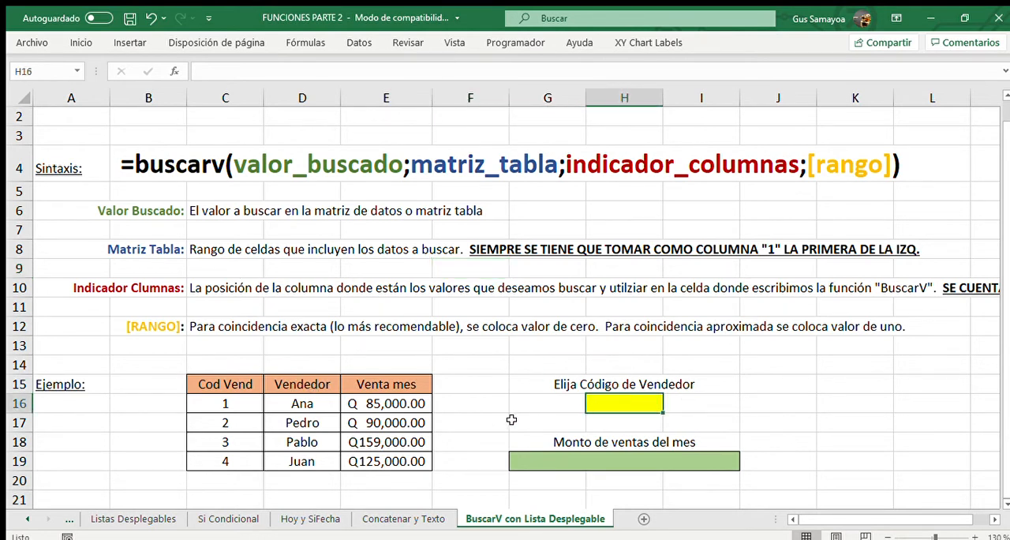
pyautogui.write('1')
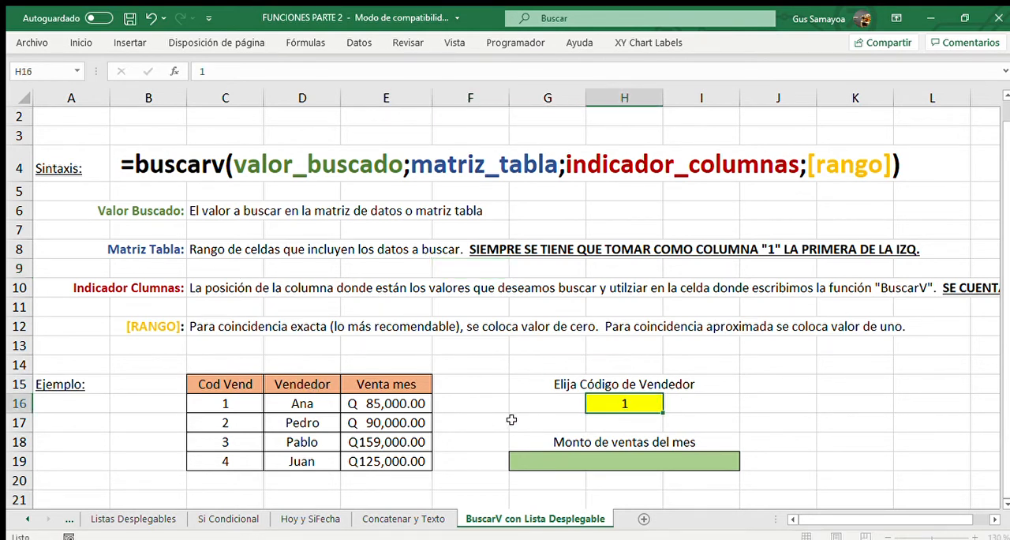
pyautogui.press('Return')
pyautogui.press('Return')
pyautogui.press('Return')
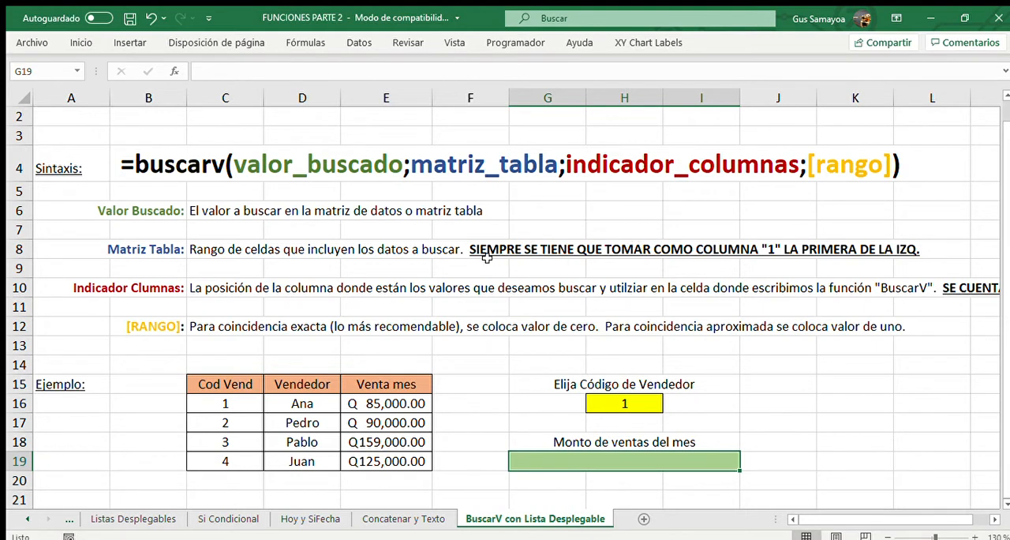
# Select the example table's data in C16:E19, without the headings, to examine the lookup matrix.
pyautogui.click(216, 405)
pyautogui.moveTo(215, 405); pyautogui.dragTo(386, 460)
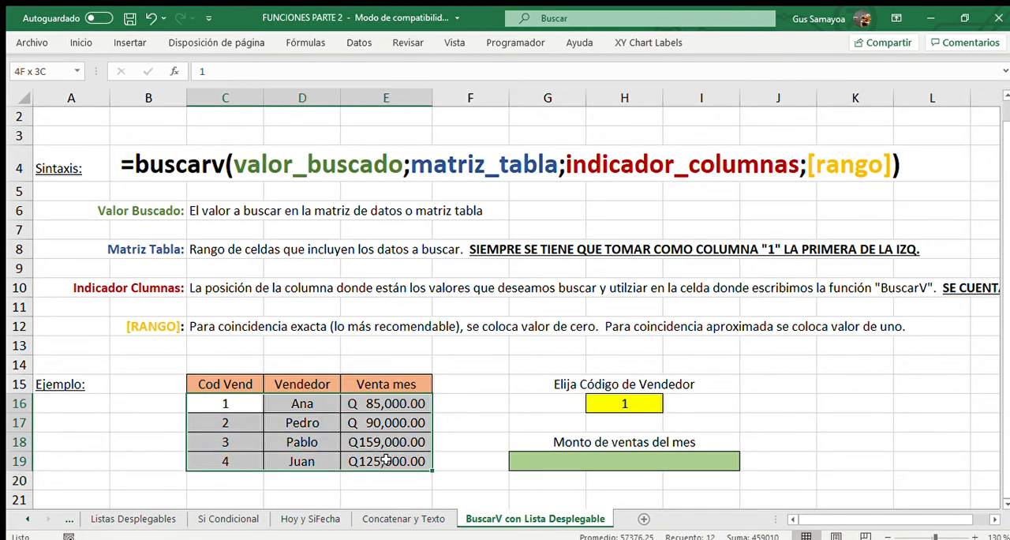
pyautogui.moveTo(386, 459); pyautogui.dragTo(384, 457)
# Change the label in H15 to "Elija el NOMBRE del vendedor" and enter the first seller's name in the yellow cell H16.
pyautogui.click(632, 403)
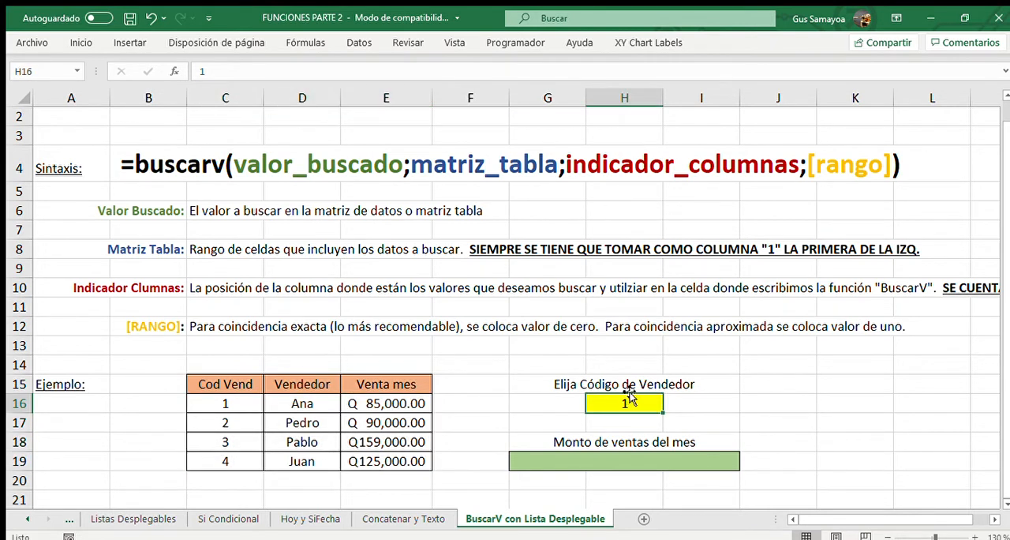
pyautogui.press('Up')
pyautogui.write('Elija el N')
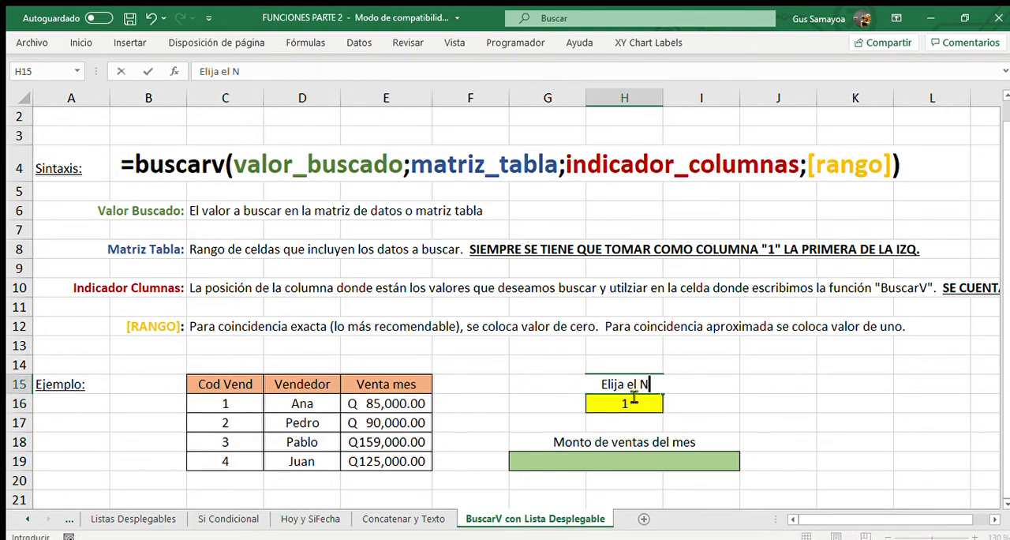
pyautogui.write('OMBRE del vende')
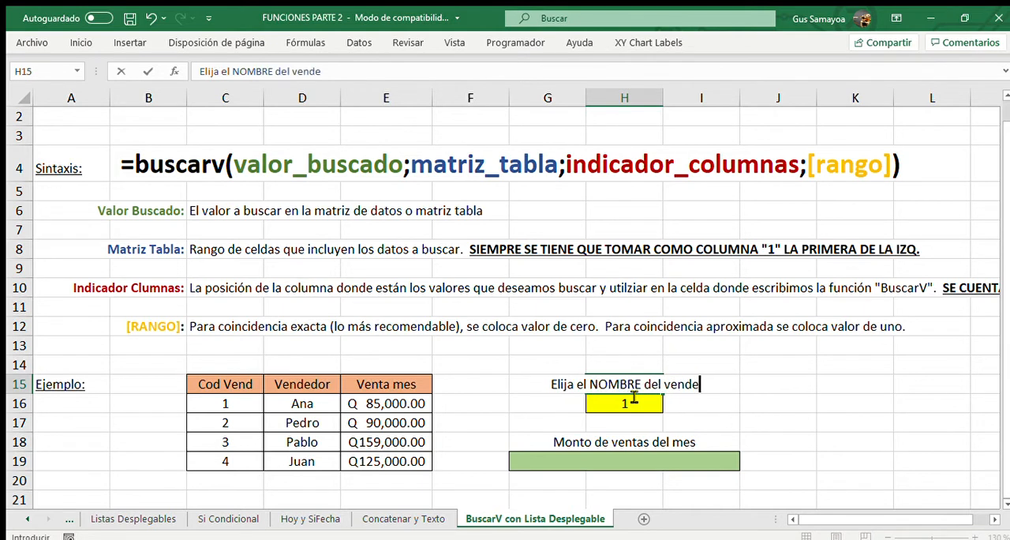
pyautogui.write('dor')
pyautogui.press('Return')
pyautogui.write('Ana')
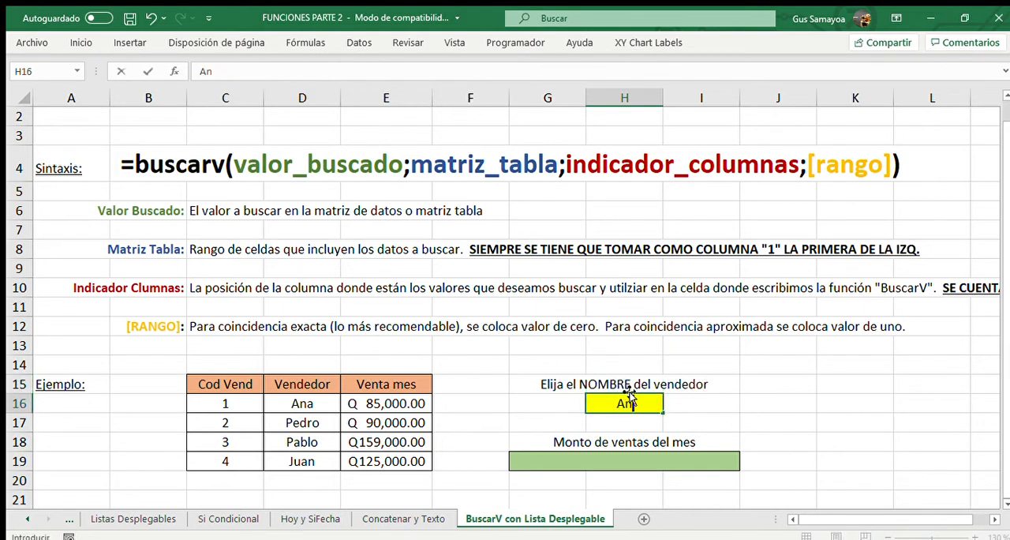
pyautogui.press('Return')
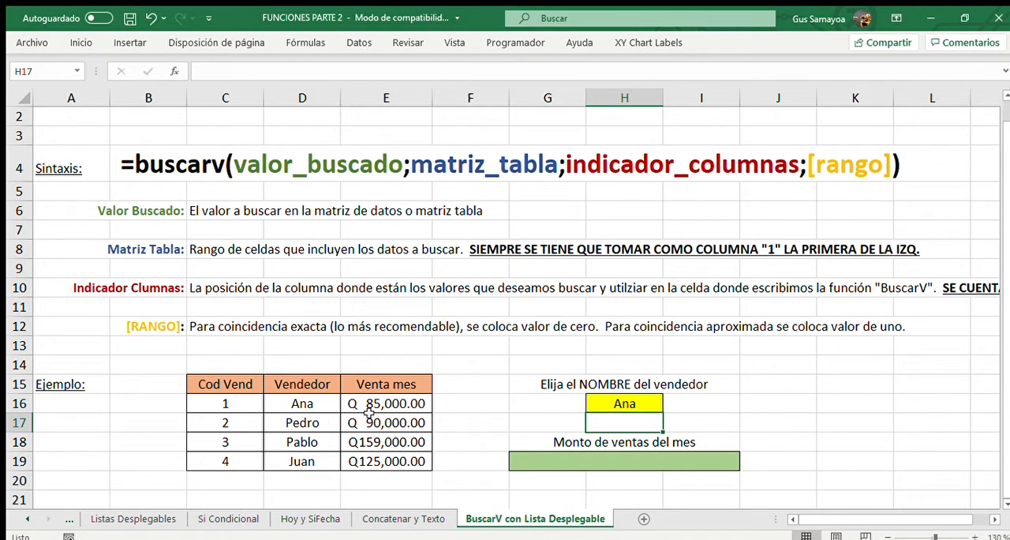
# Compare the full data range C16:E19 with the range D16:E19 that starts at the Vendedor column as possible lookup matrices.
pyautogui.moveTo(260, 402); pyautogui.dragTo(367, 456)
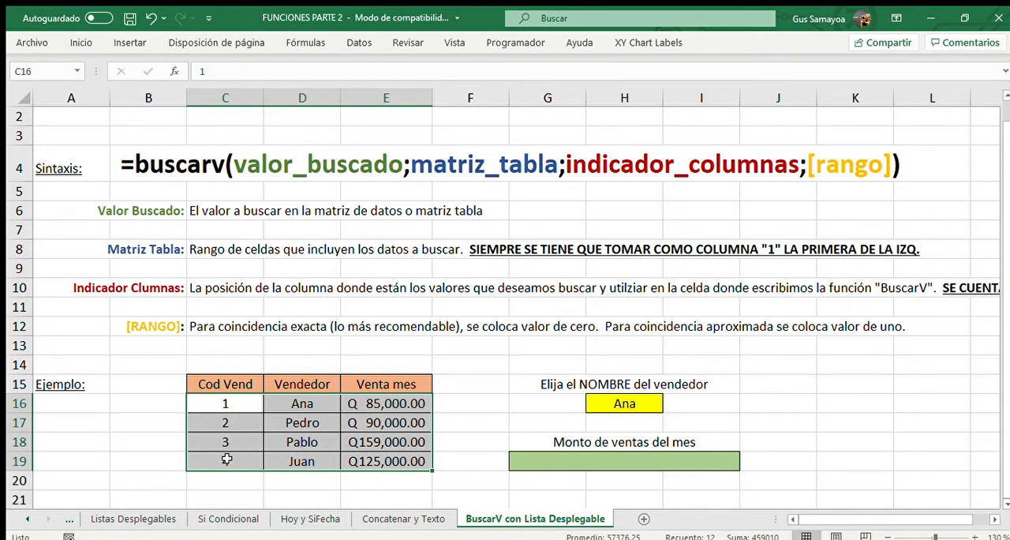
pyautogui.moveTo(322, 407); pyautogui.dragTo(382, 463)
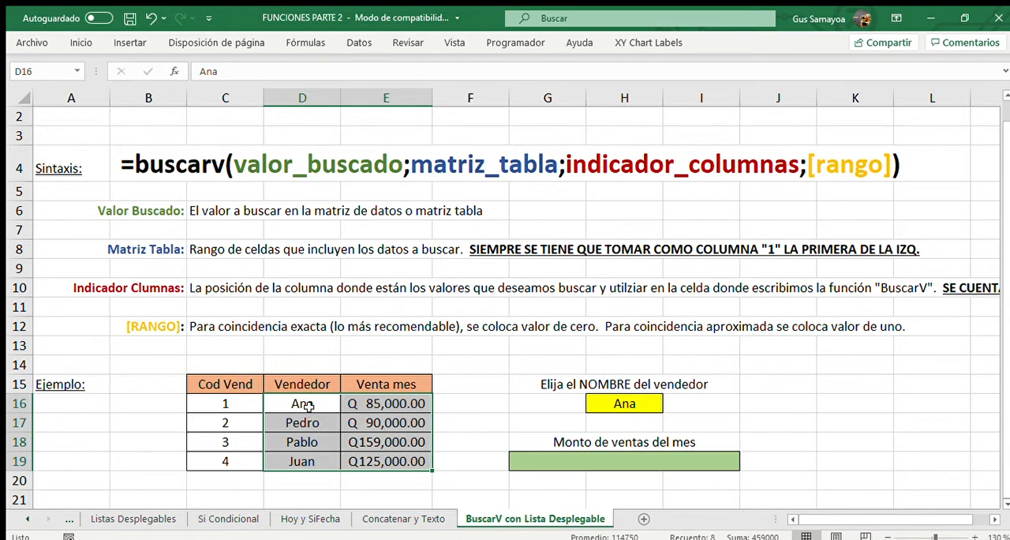
pyautogui.moveTo(308, 404); pyautogui.dragTo(365, 457)
pyautogui.moveTo(251, 405); pyautogui.dragTo(373, 461)
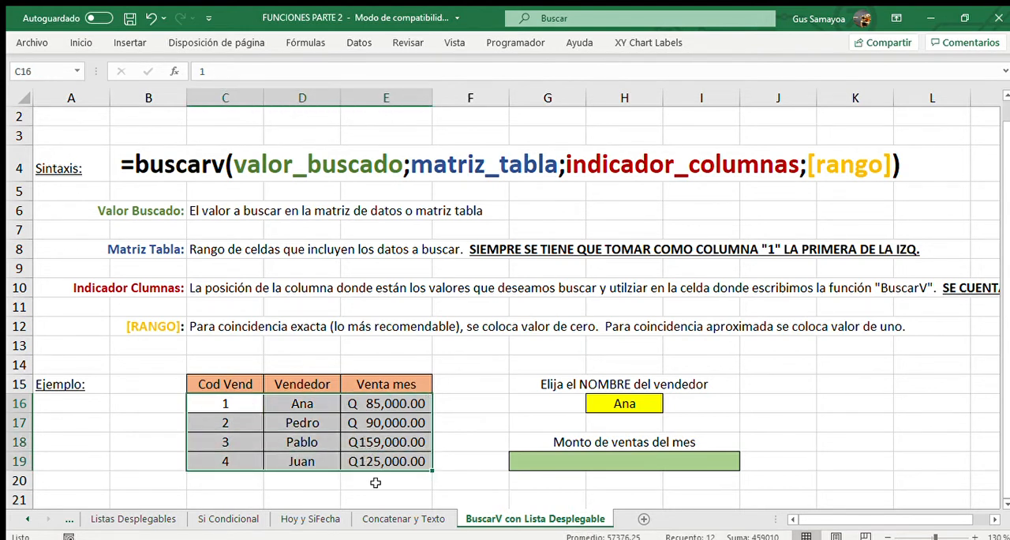
pyautogui.moveTo(329, 406); pyautogui.dragTo(381, 462)
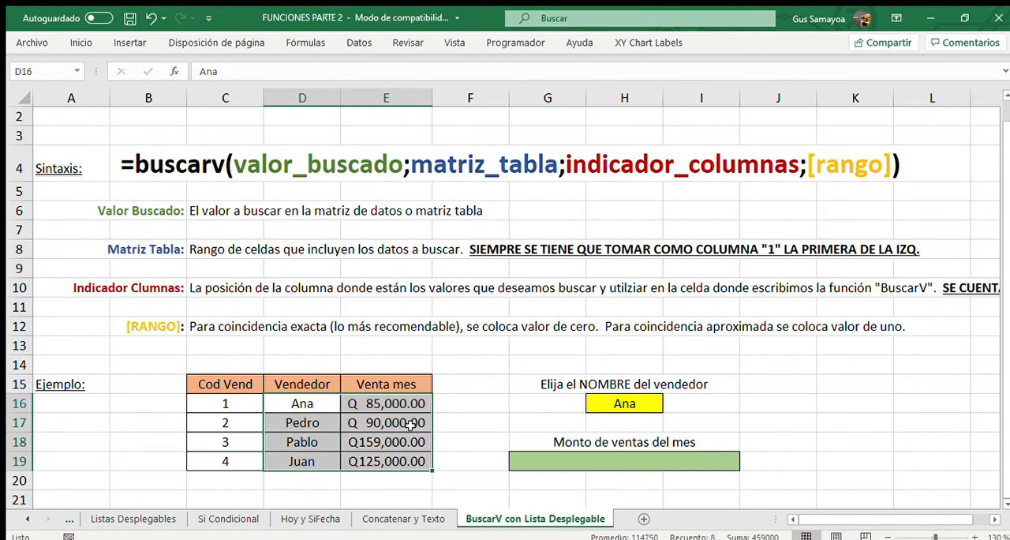
# Clear the yellow cell H16, check the Valor Buscado label, and re-enter the first seller's name as the lookup value.
pyautogui.click(646, 406)
pyautogui.press('Delete')
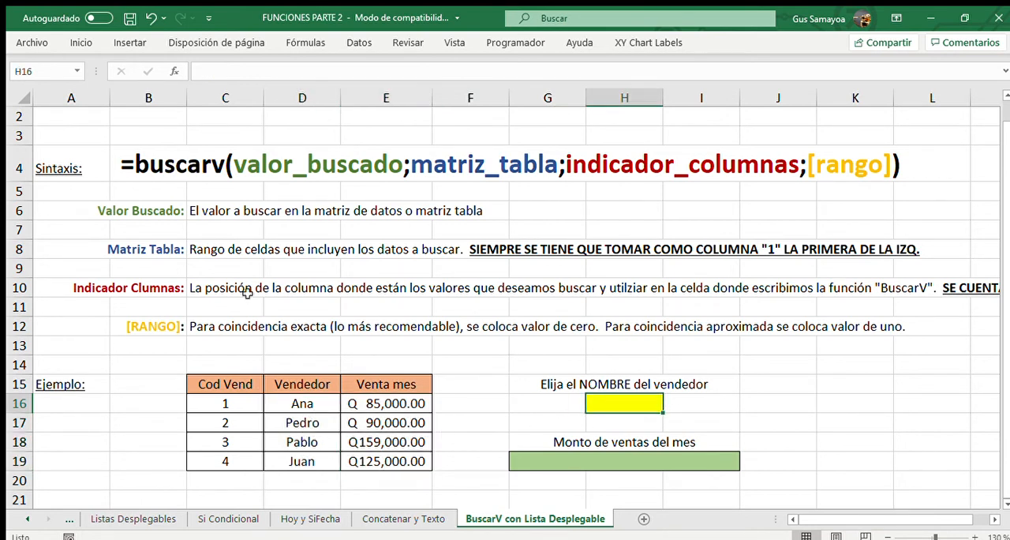
pyautogui.click(153, 211)
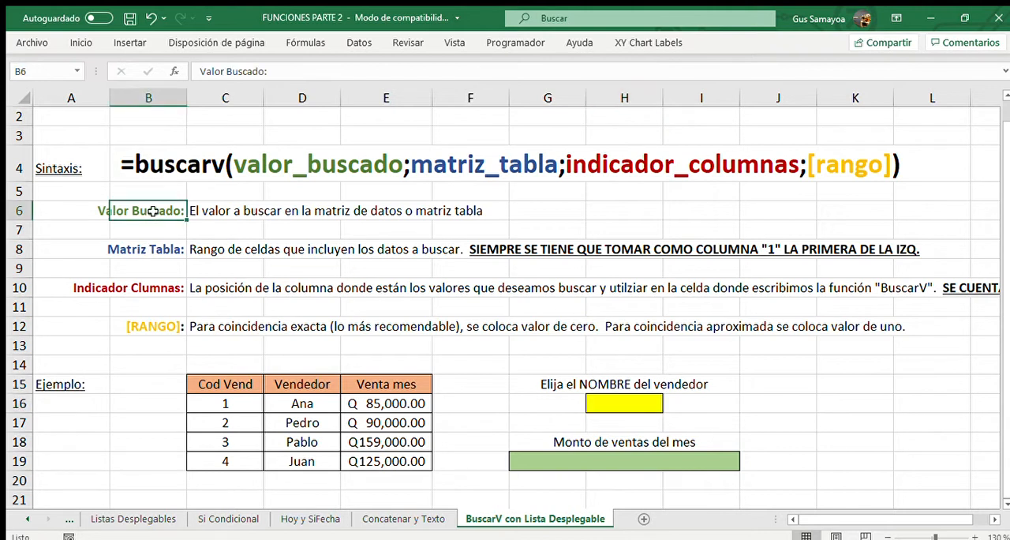
pyautogui.click(634, 403)
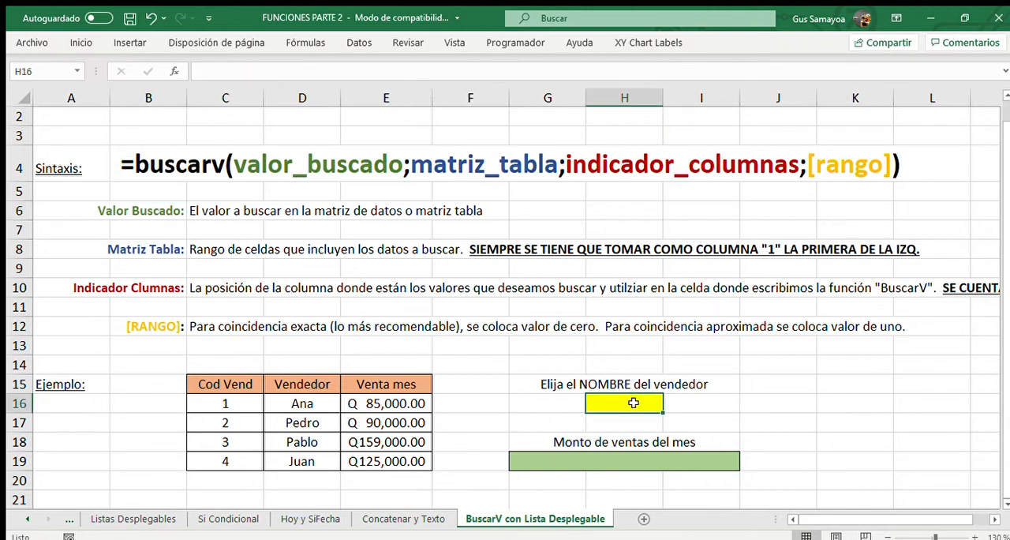
pyautogui.write('Ana')
pyautogui.press('Return')
pyautogui.click(633, 403)
# Examine the Vendedor and Venta mes data in D16:E19, and review the column indicator explanation in row 10.
pyautogui.moveTo(303, 403); pyautogui.dragTo(367, 461)
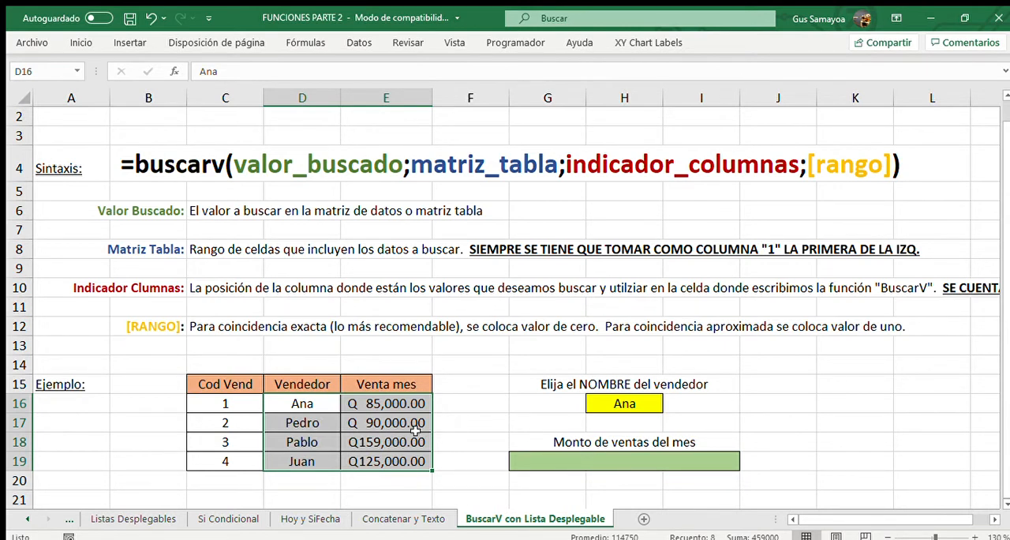
pyautogui.click(135, 282)
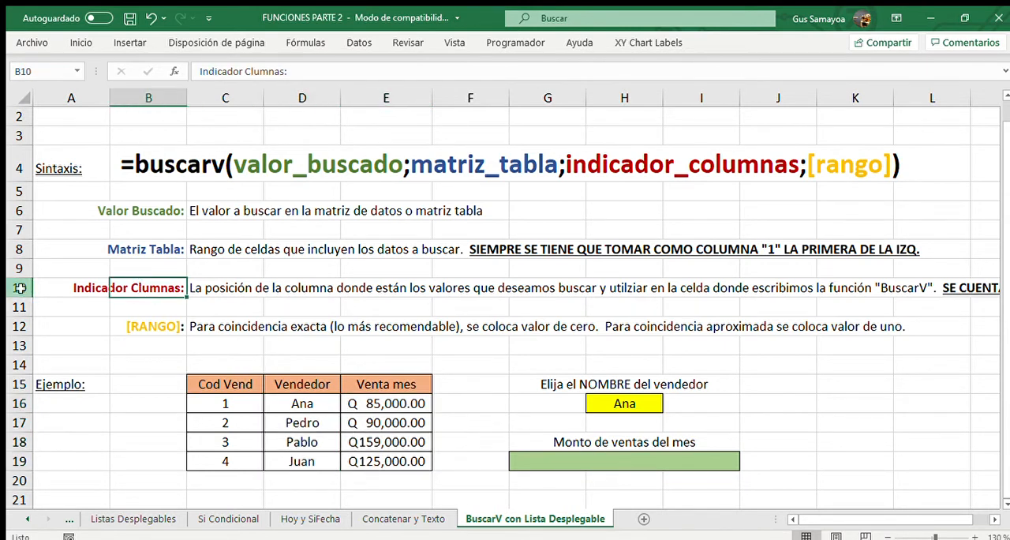
pyautogui.click(20, 287)
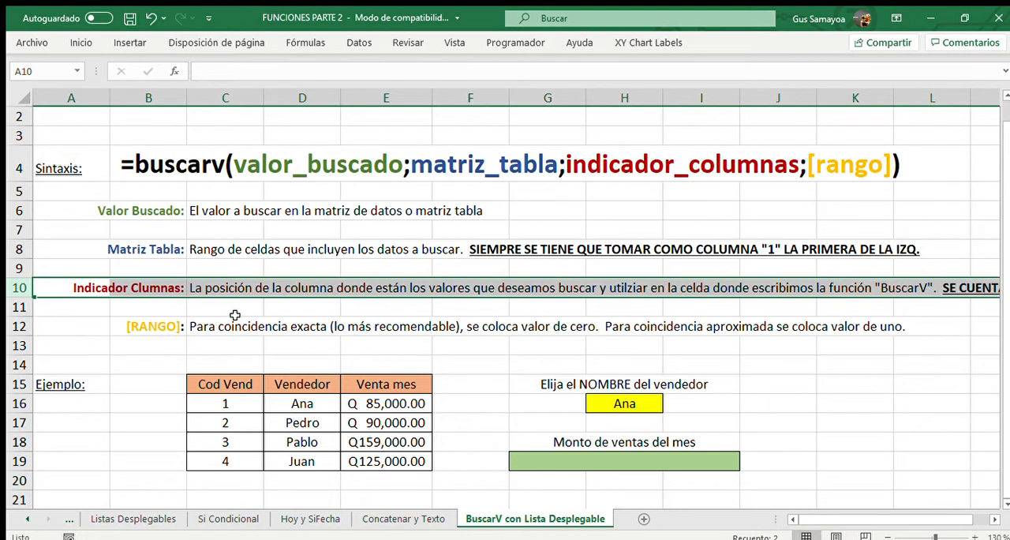
# Correct the spelling of the label in B10 to "Indicador Columnas:".
pyautogui.click(173, 286)
pyautogui.click(246, 73)
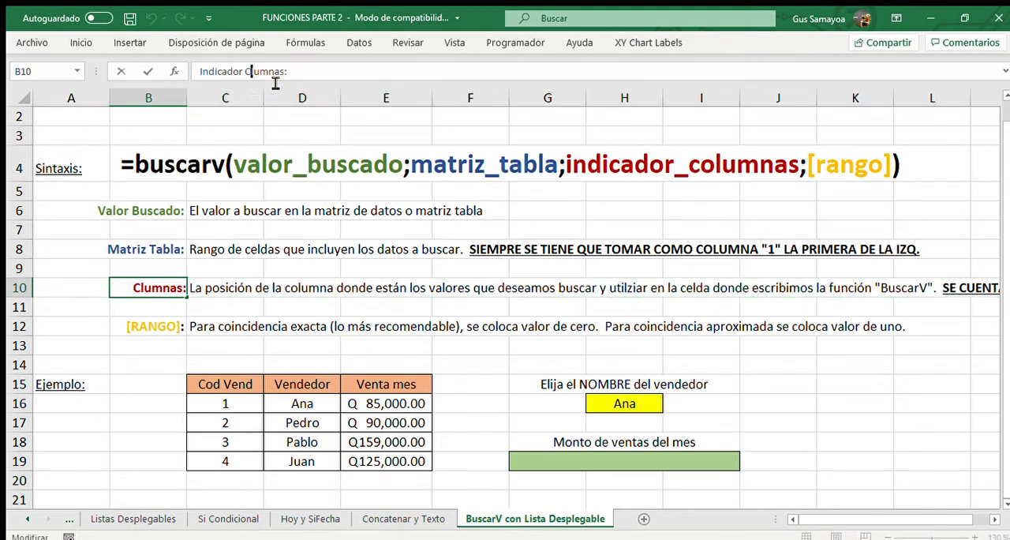
pyautogui.write('o')
pyautogui.press('Delete')
pyautogui.press('Return')
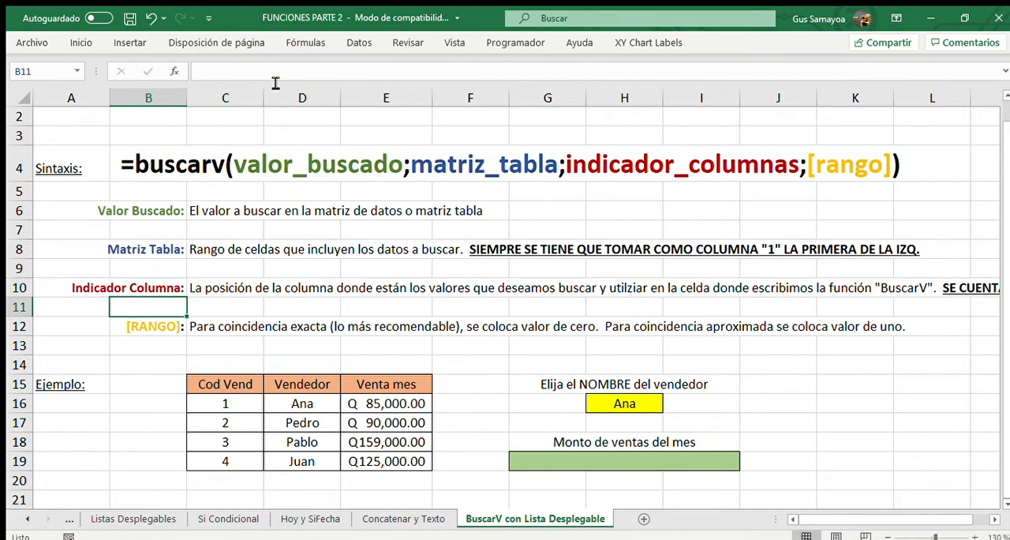
pyautogui.press('Up')
pyautogui.press('F2')
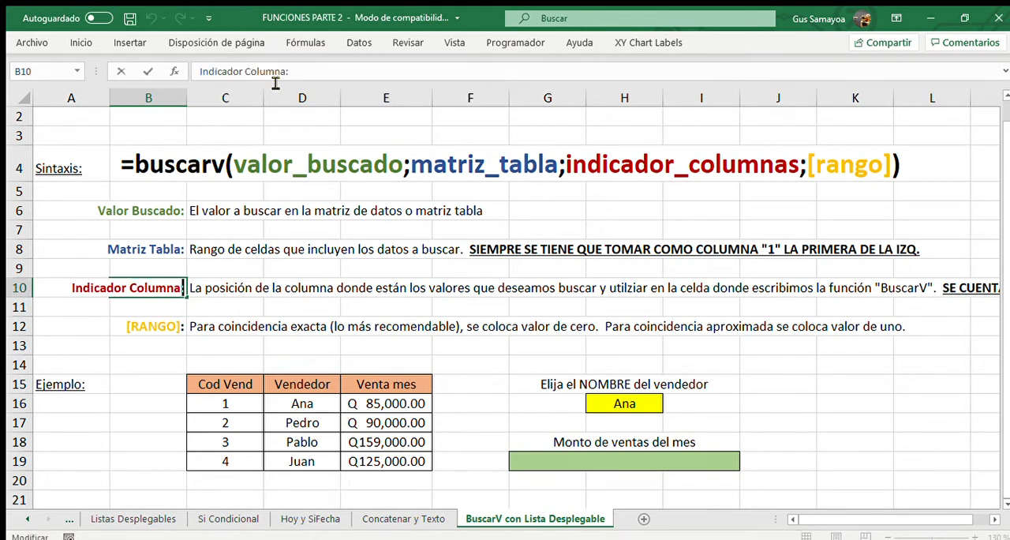
pyautogui.write('s')
pyautogui.press('Return')
pyautogui.press('Up')
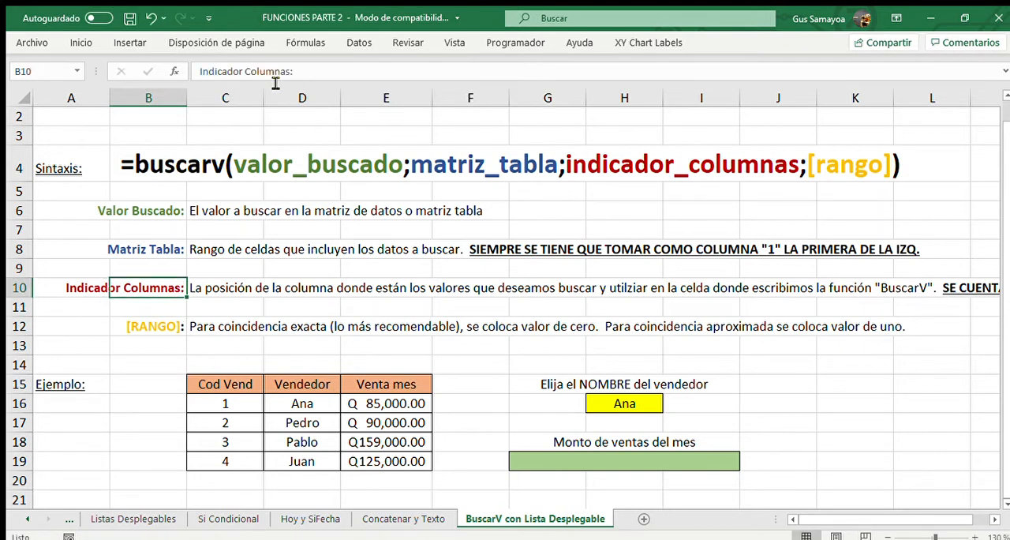
# Correct the Indicador Columnas description in C10 so that it reads "los valores que deseamos utilizar en la celda".
pyautogui.press('Right')
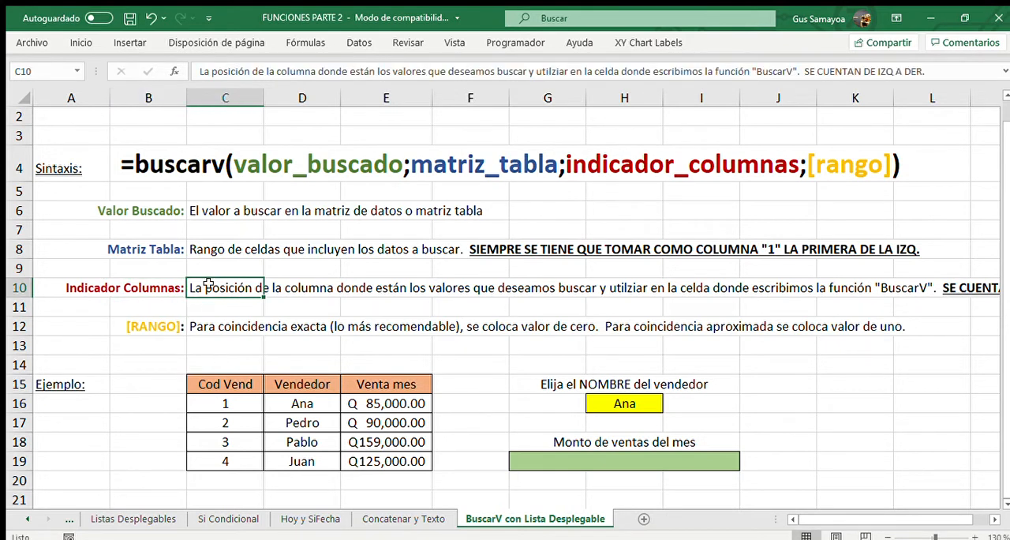
pyautogui.click(18, 287)
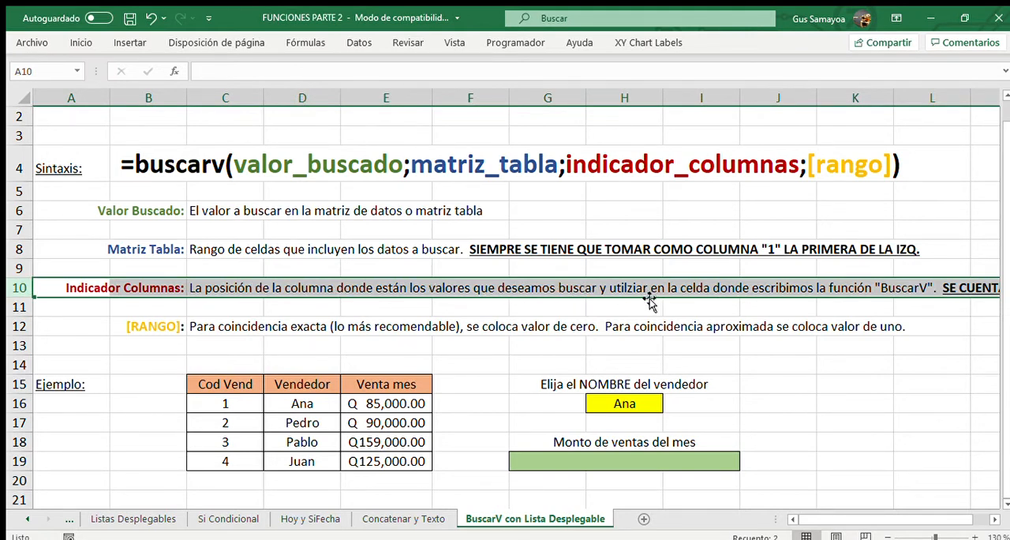
pyautogui.click(235, 289)
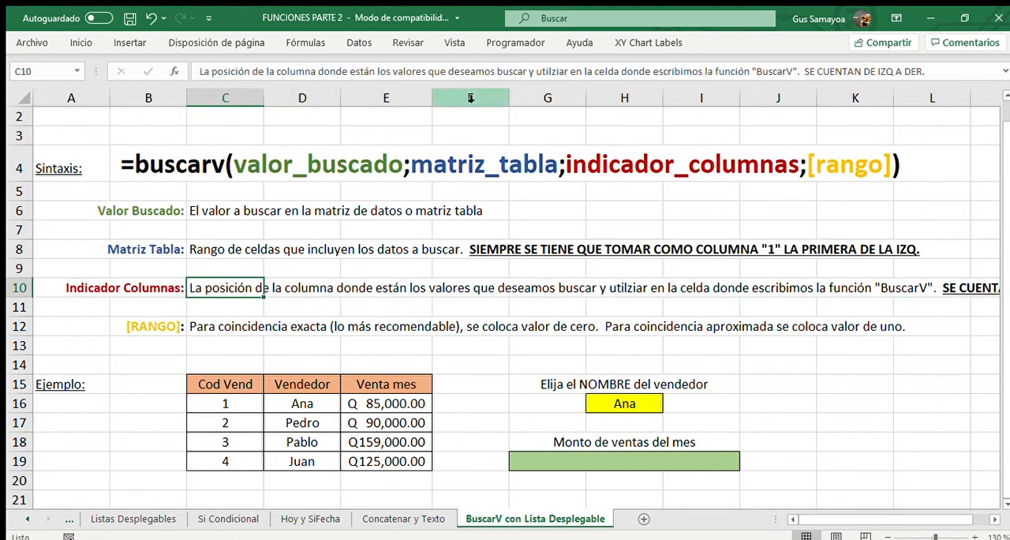
pyautogui.click(514, 71)
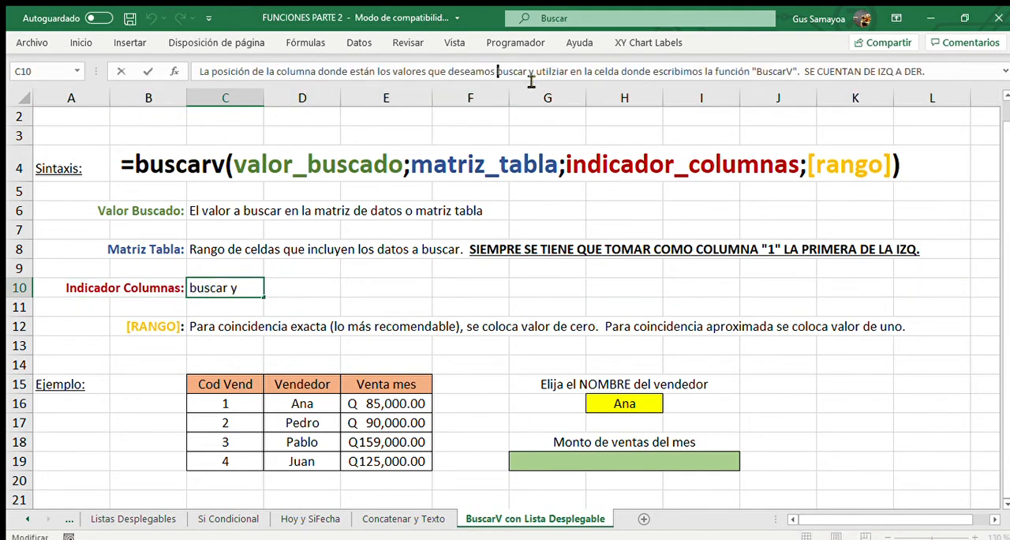
pyautogui.moveTo(498, 71); pyautogui.dragTo(531, 81)
pyautogui.write('encon')
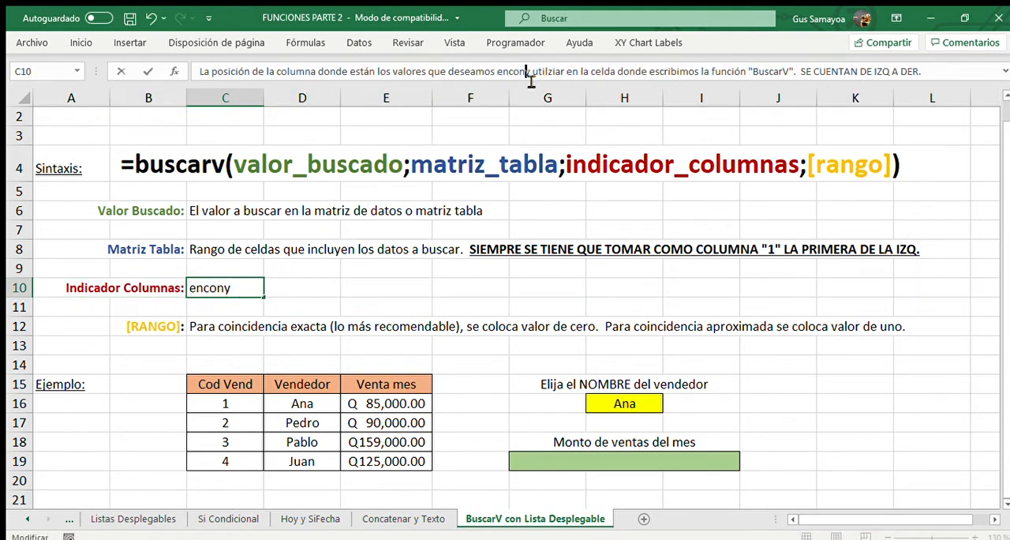
pyautogui.press('BackSpace')
pyautogui.press('BackSpace')
pyautogui.press('BackSpace')
pyautogui.press('BackSpace')
pyautogui.press('BackSpace')
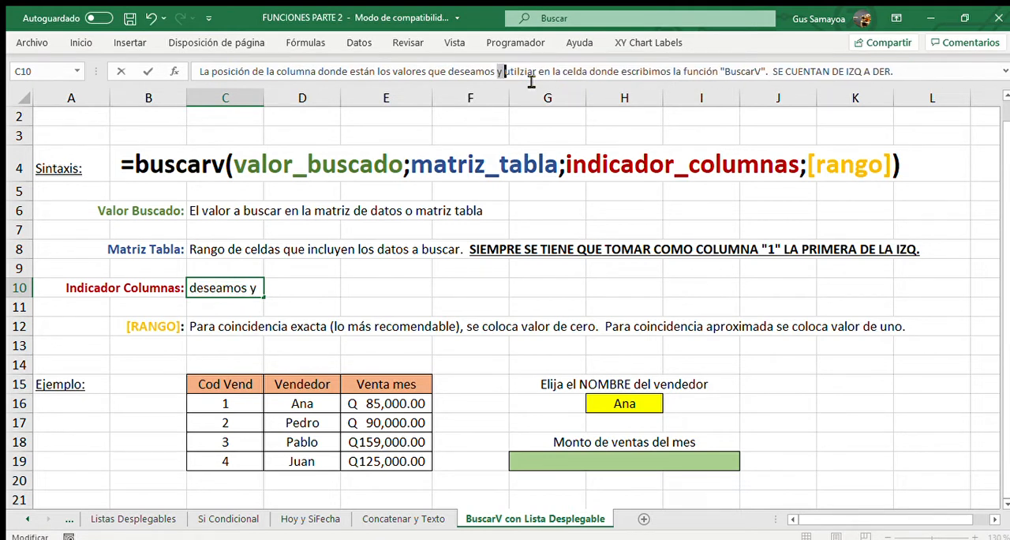
pyautogui.press('BackSpace')
pyautogui.press('BackSpace')
pyautogui.write('i')
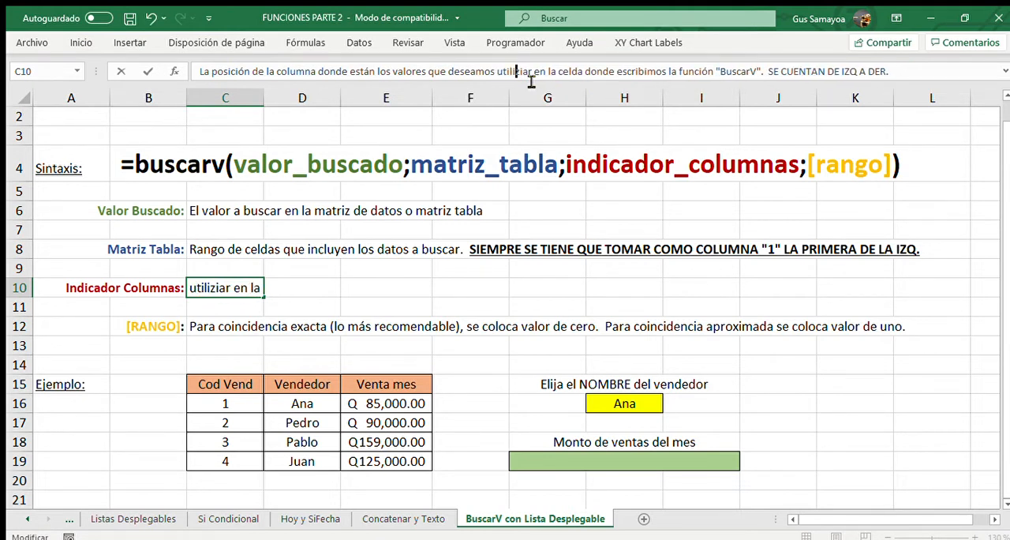
pyautogui.press('Delete')
pyautogui.press('Return')
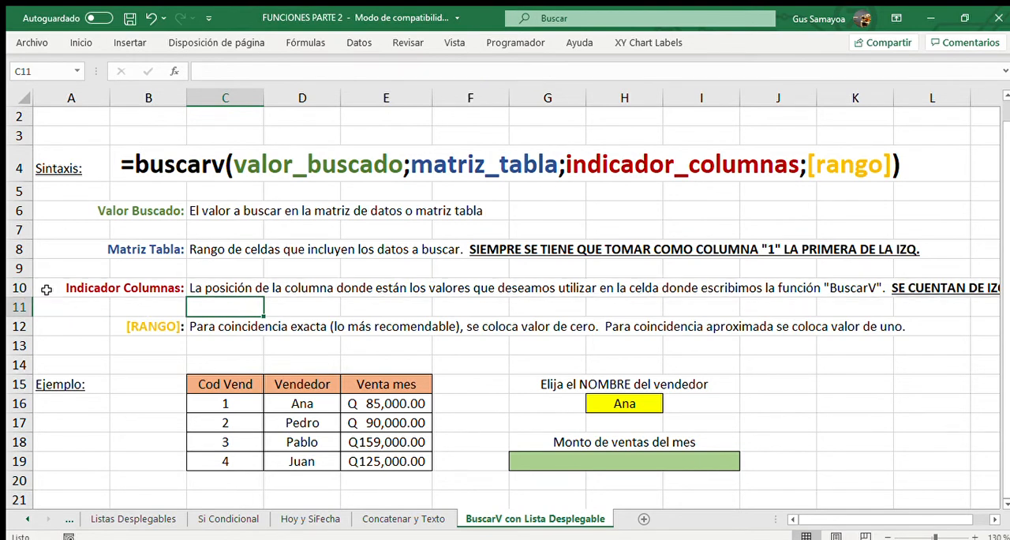
# Review the complete Indicador Columnas description in row 10, including its closing note on the counting direction.
pyautogui.click(21, 289)
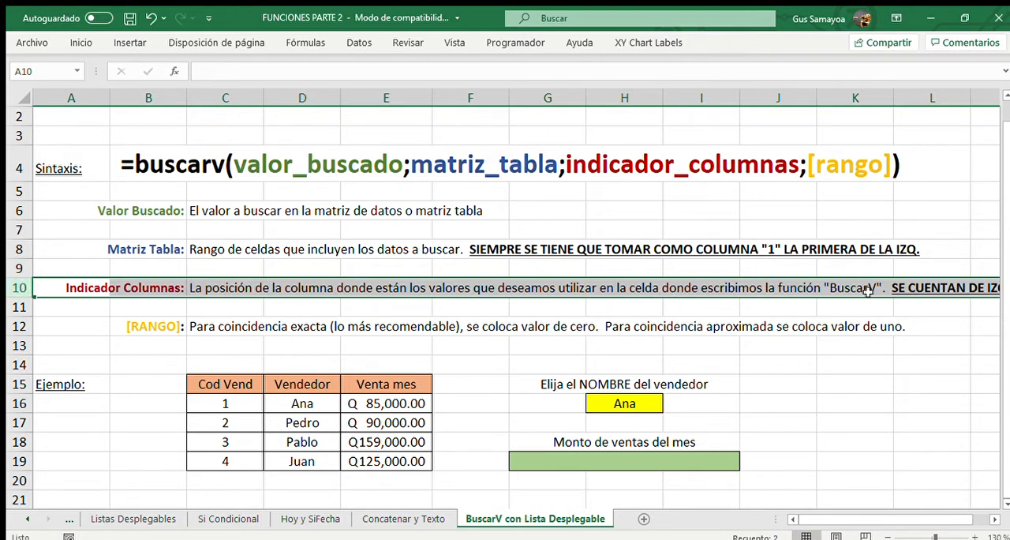
pyautogui.moveTo(850, 519); pyautogui.dragTo(800, 513)
pyautogui.click(439, 385)
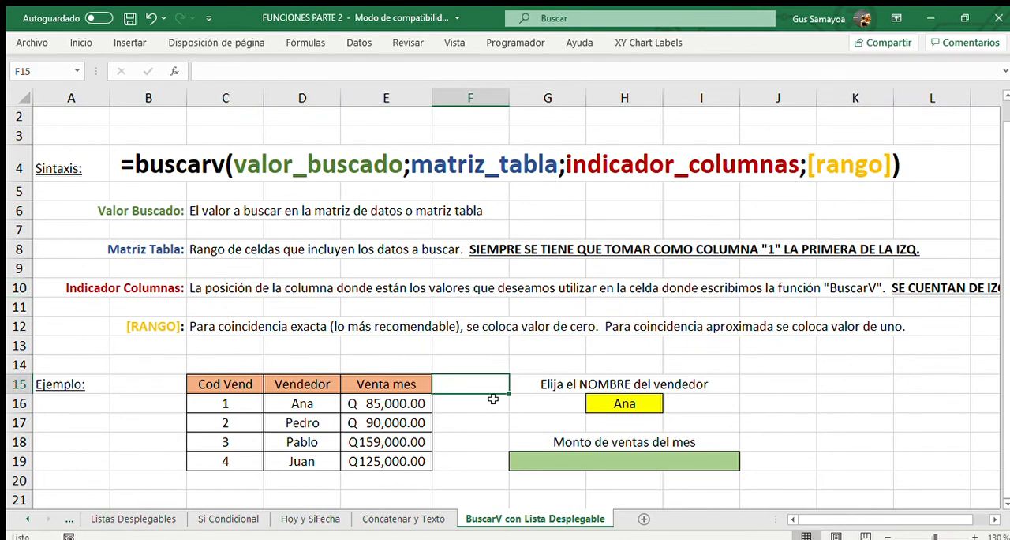
# Examine the lookup value in H16, the seller names in D16:D19, and the matching matrix D16:E19 with the monthly sales.
pyautogui.click(630, 403)
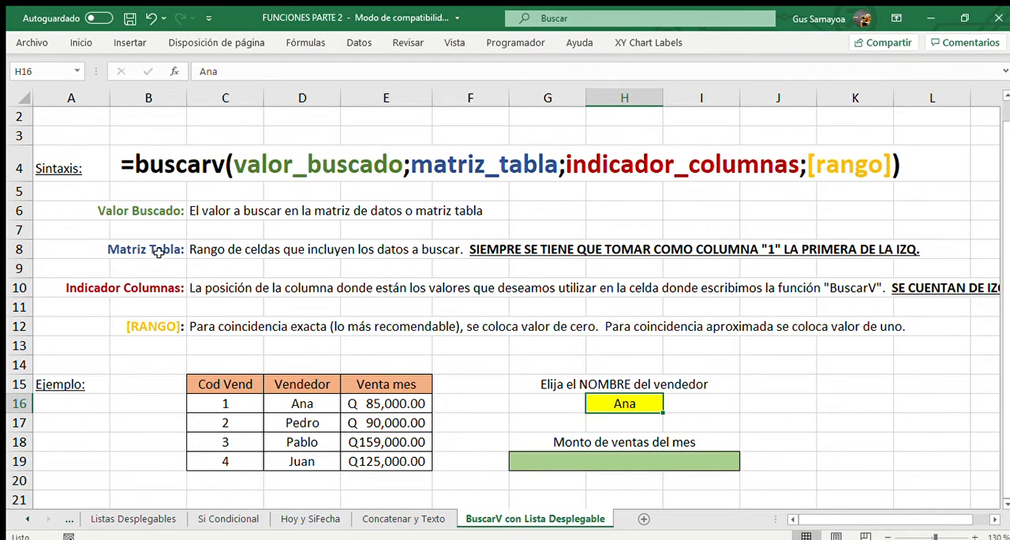
pyautogui.moveTo(314, 399); pyautogui.dragTo(268, 461)
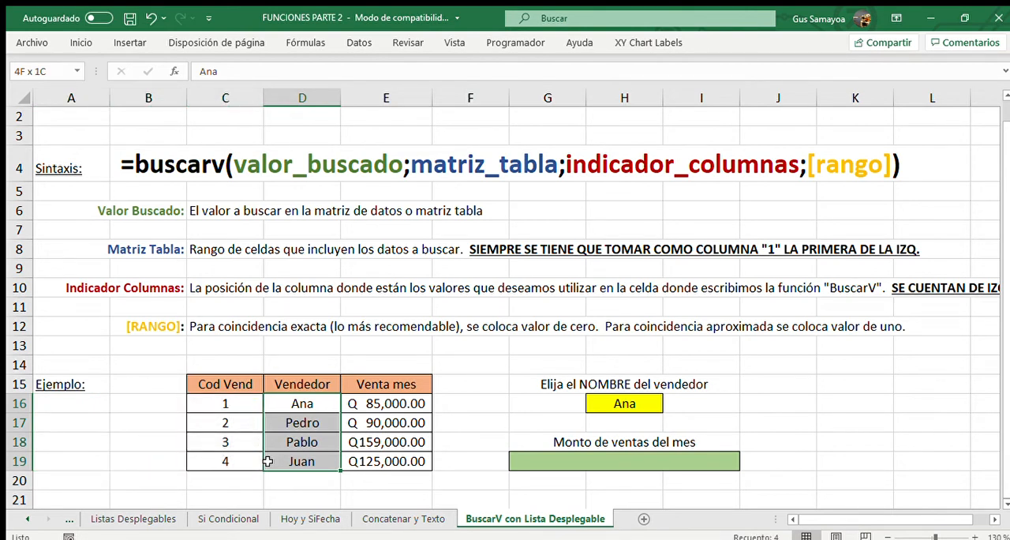
pyautogui.moveTo(269, 461); pyautogui.dragTo(411, 456)
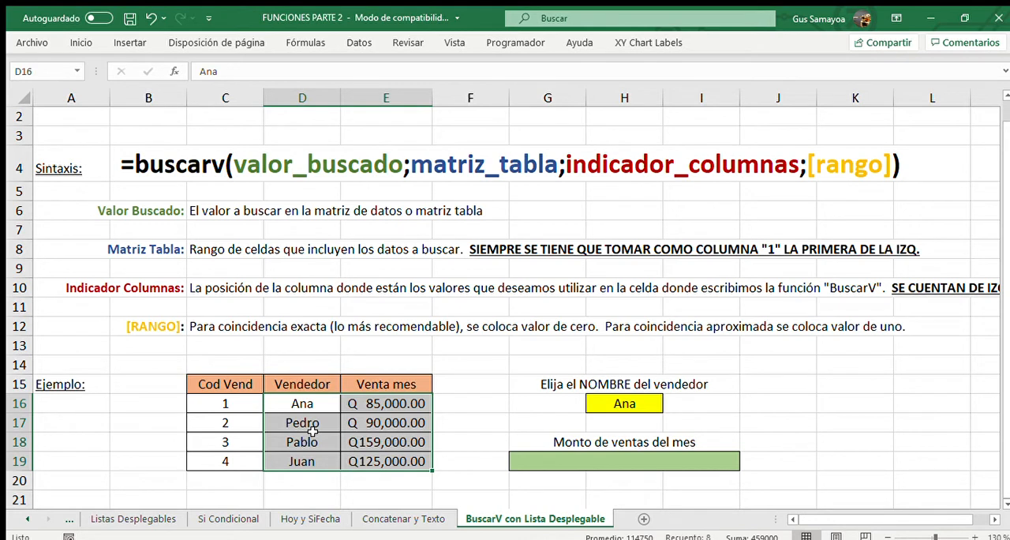
pyautogui.click(465, 409)
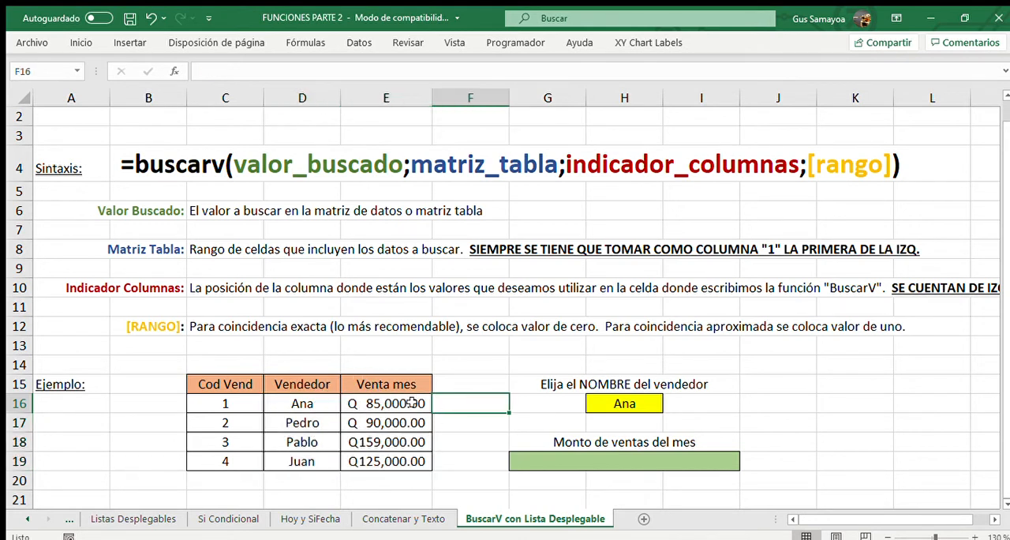
# Begin a BUSCARV formula in the merged sales result cell G19, using H16 as the lookup value.
pyautogui.click(605, 459)
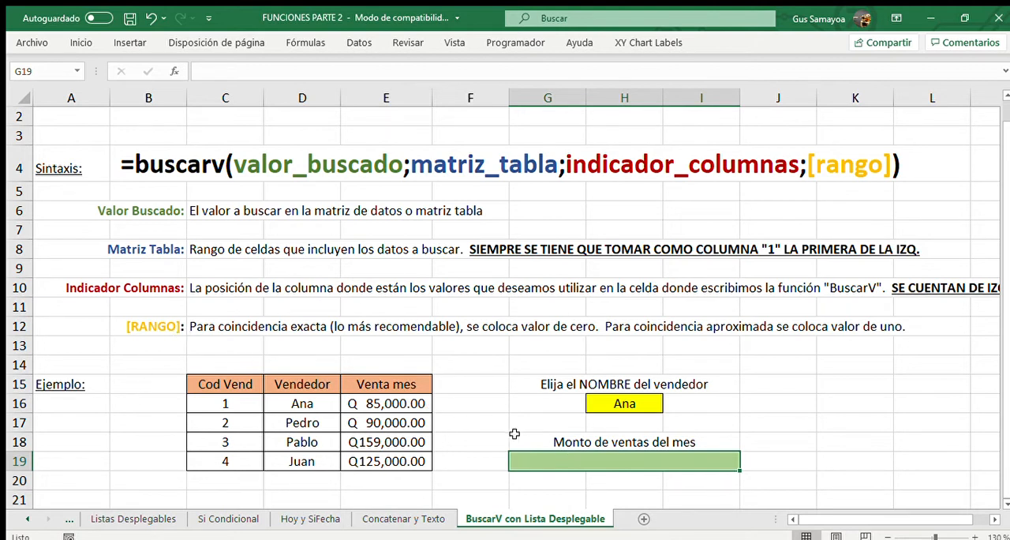
pyautogui.write('=')
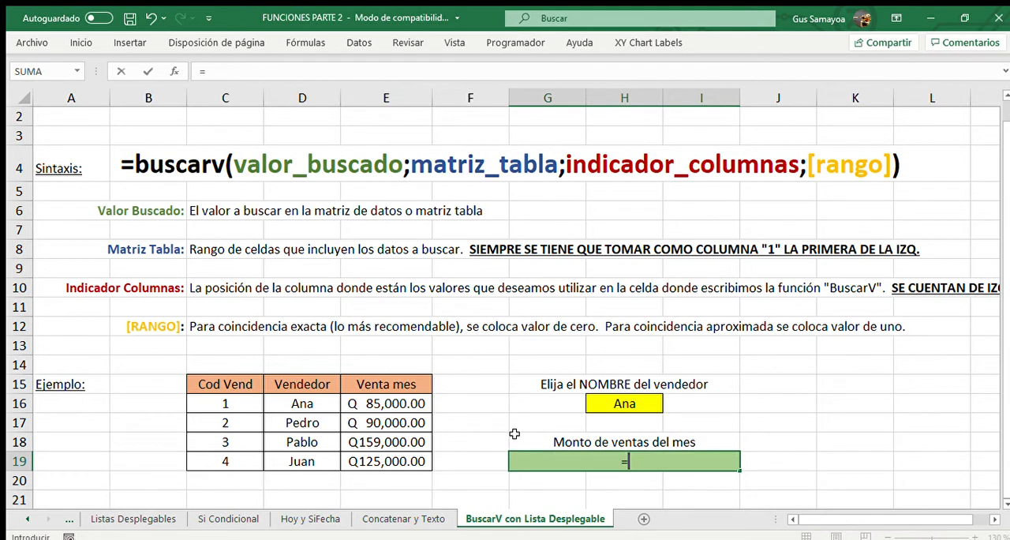
pyautogui.write('buscarv(')
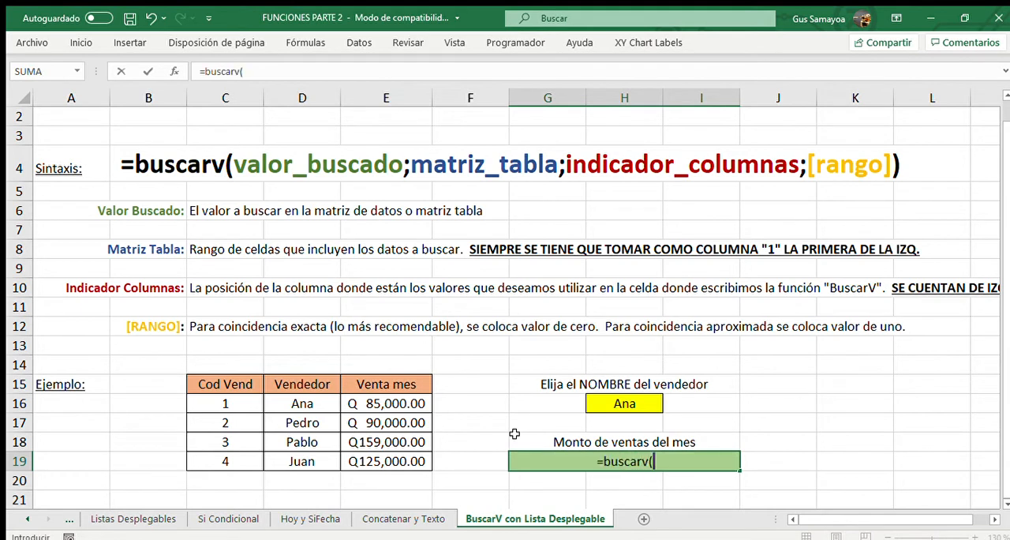
pyautogui.click(622, 404)
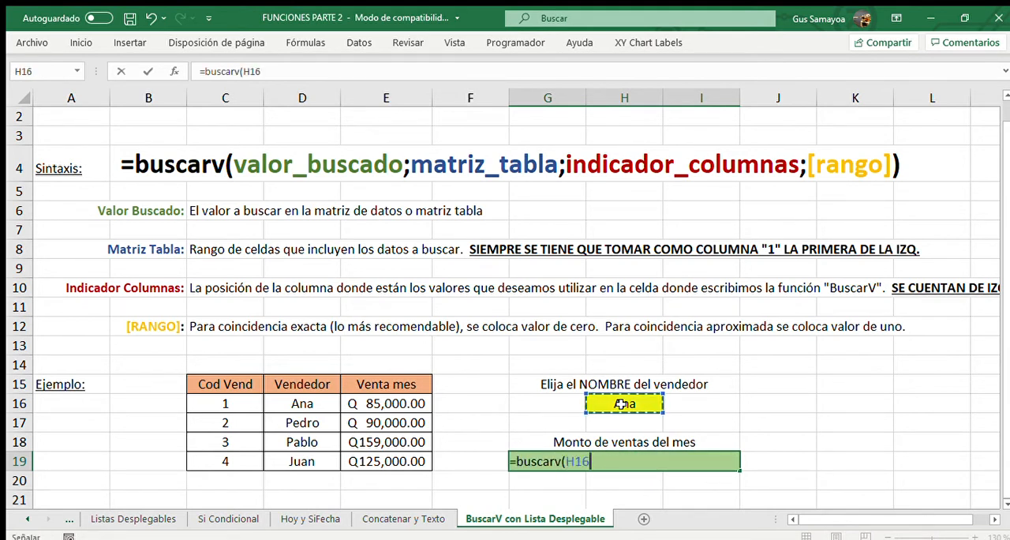
pyautogui.write(';')
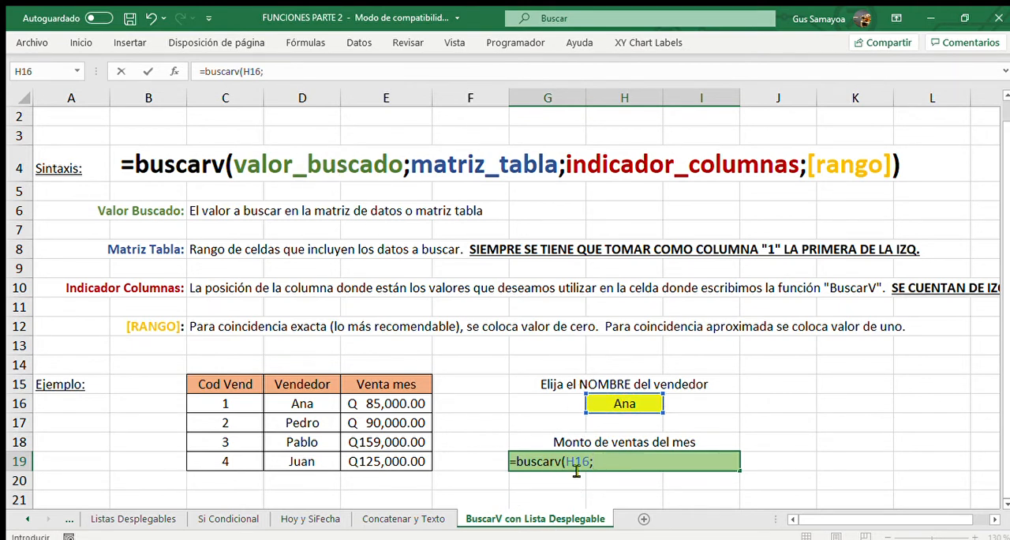
# Set the formula's matrix argument to D16:E19, cycling through its absolute and mixed forms back to relative references.
pyautogui.moveTo(315, 403); pyautogui.dragTo(363, 459)
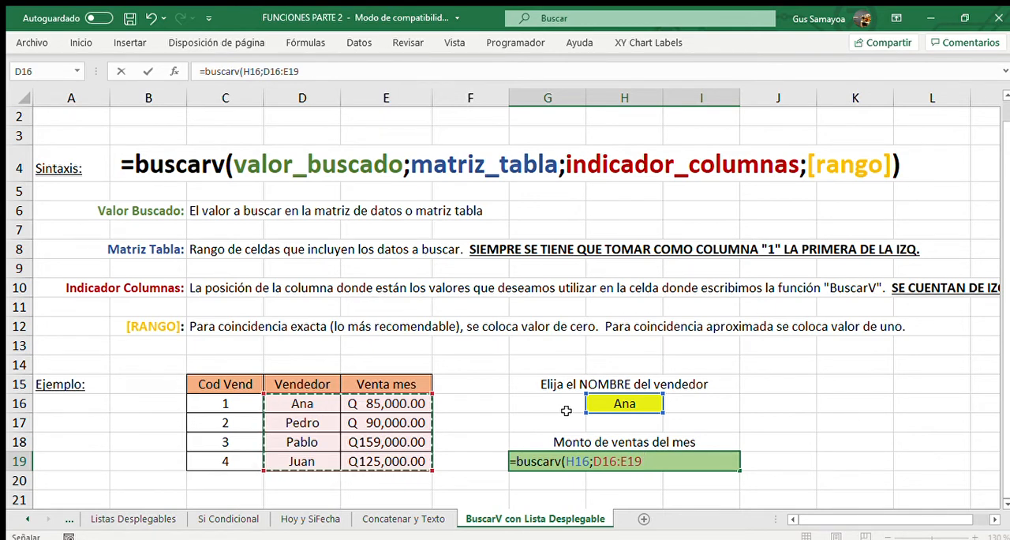
pyautogui.press('F4')
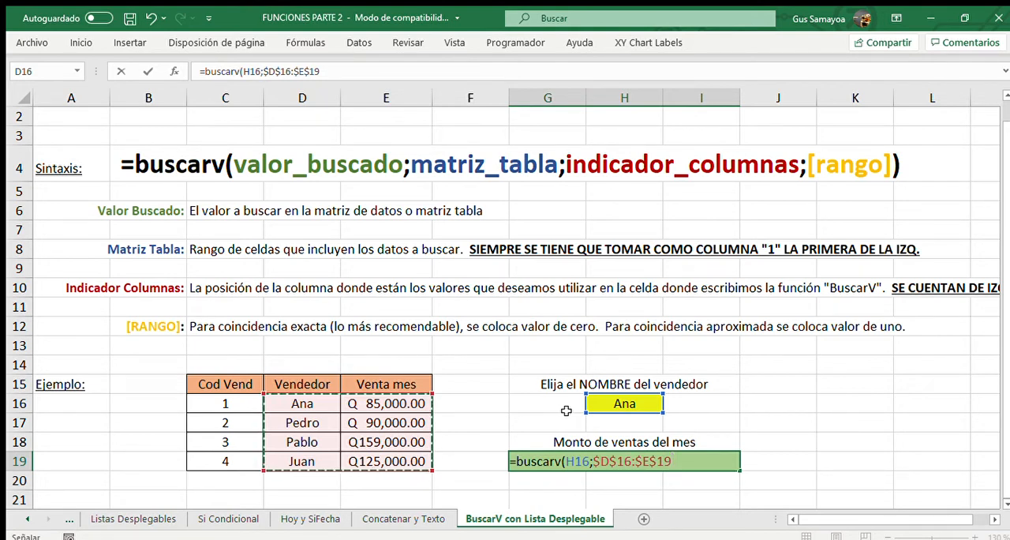
pyautogui.press('F4')
pyautogui.press('F4')
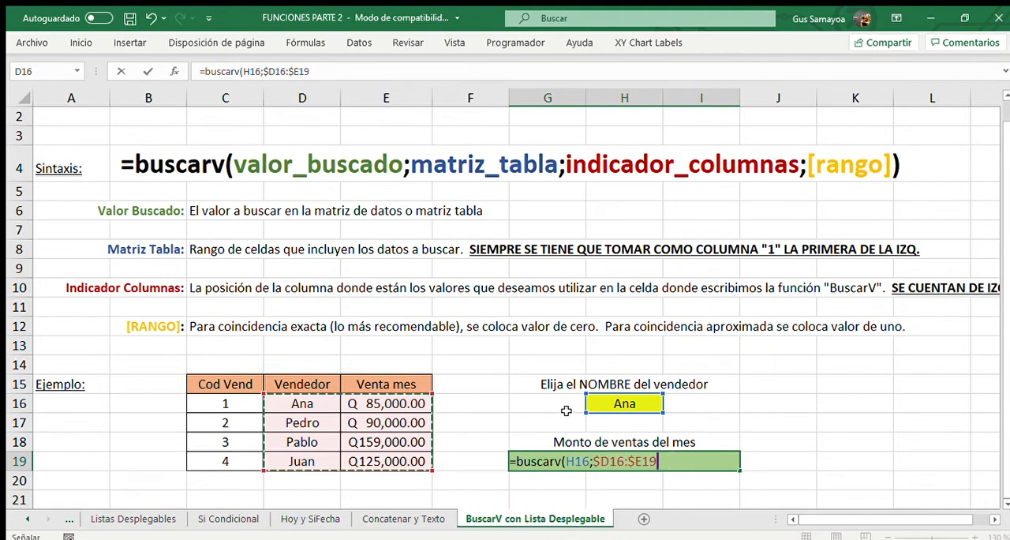
pyautogui.press('F4')
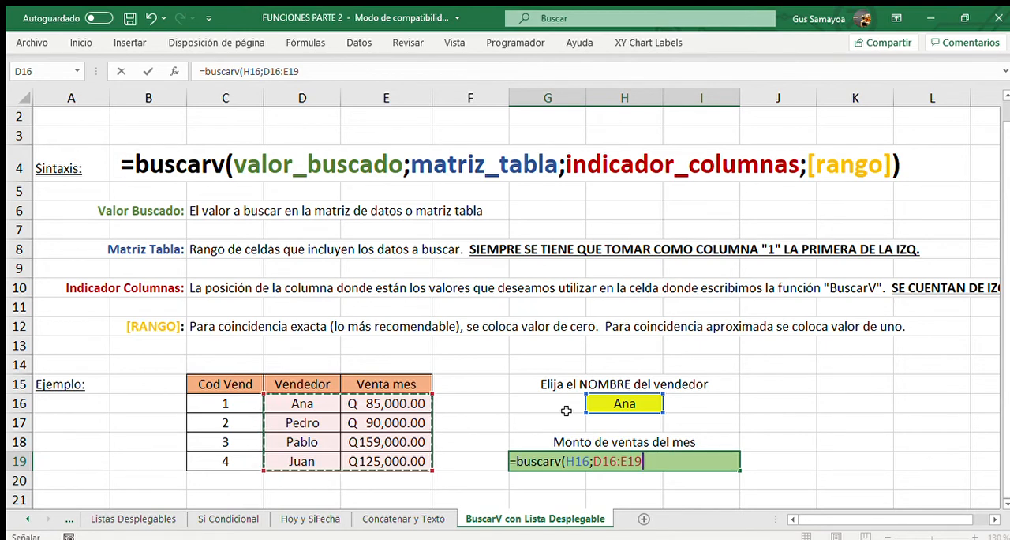
pyautogui.write(';')
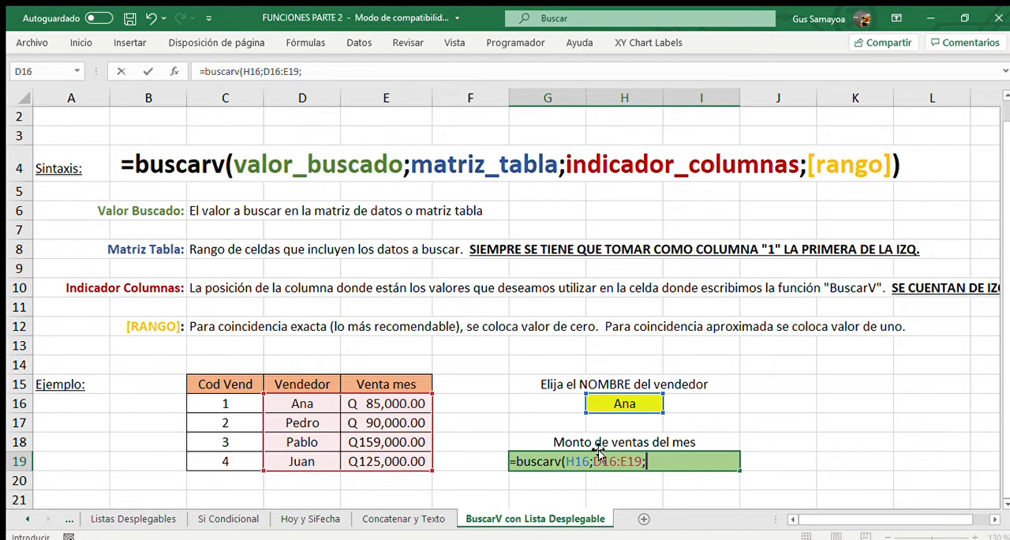
# Complete the G19 formula with column index 2 as =BUSCARV(H16;D16:E19;2) and review its highlighted references.
pyautogui.write('2)')
pyautogui.press('Return')
pyautogui.click(597, 452)
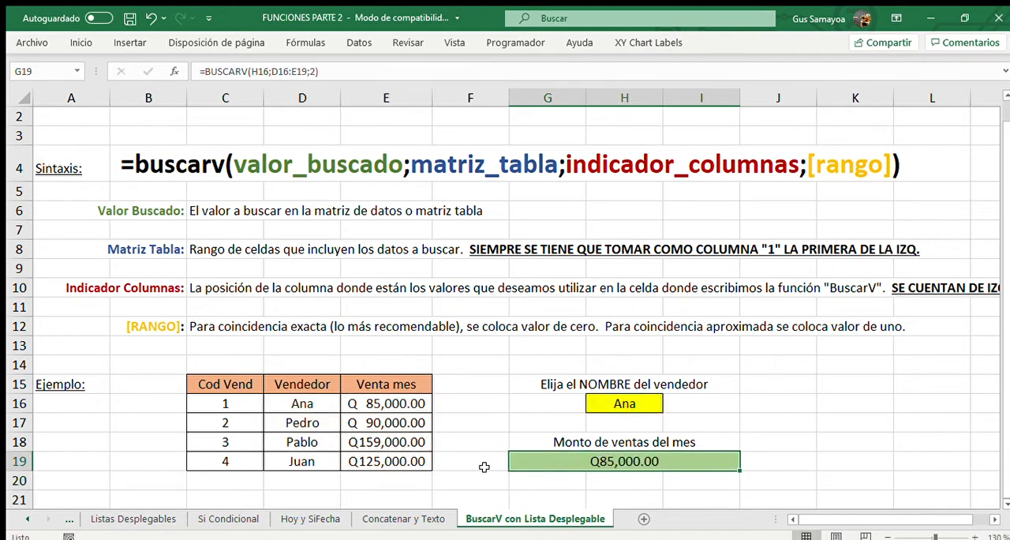
pyautogui.doubleClick(656, 465)
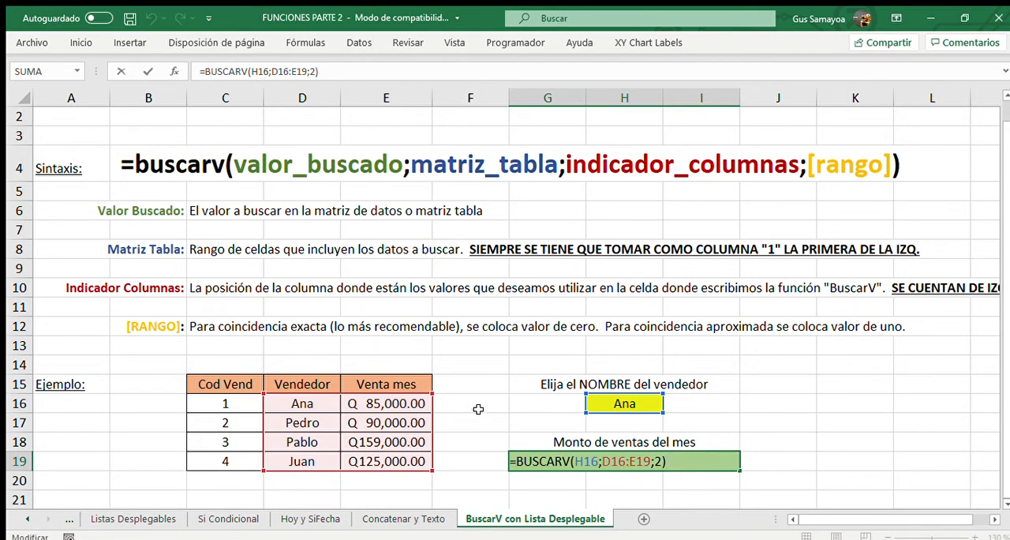
pyautogui.hotkey('ctrl', 'Return')
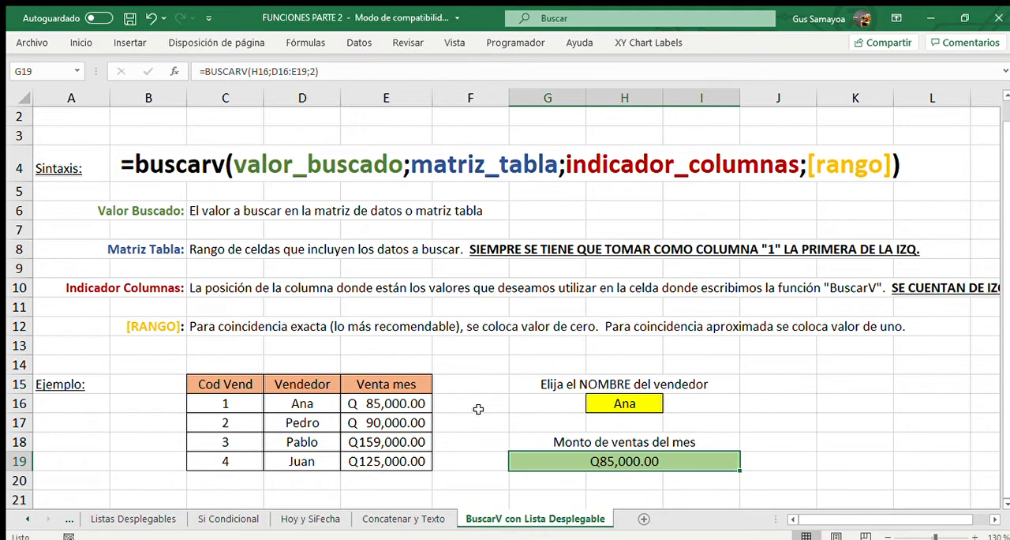
# Clear the seller name in H16 and the BUSCARV formula in G19.
pyautogui.click(326, 409)
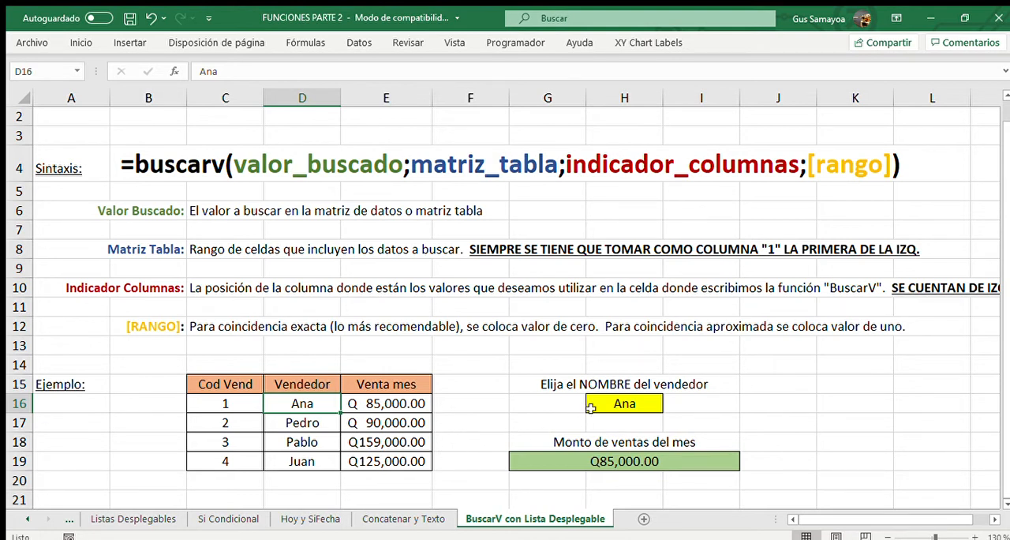
pyautogui.click(617, 402)
pyautogui.press('Delete')
pyautogui.press('Down')
pyautogui.press('Down')
pyautogui.press('Down')
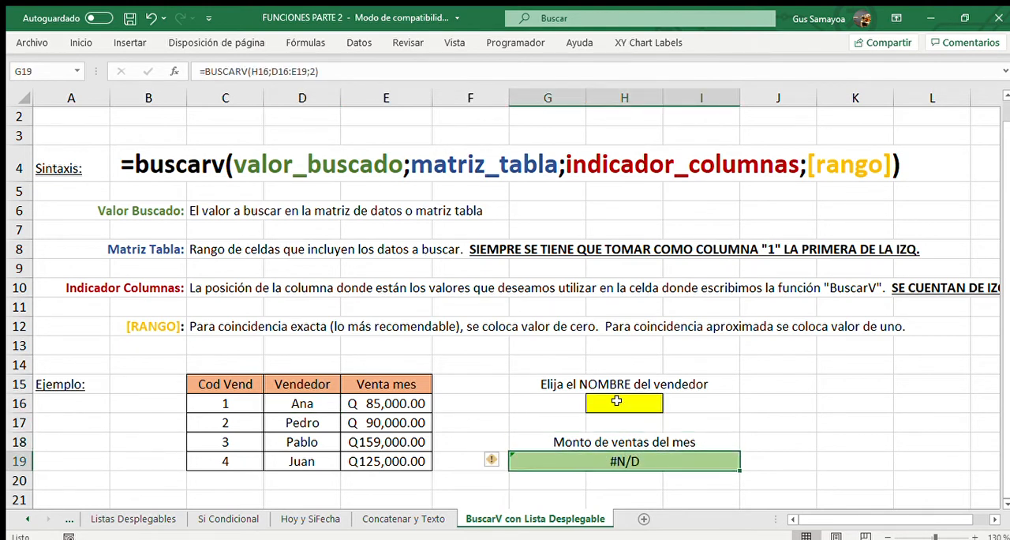
pyautogui.press('Delete')
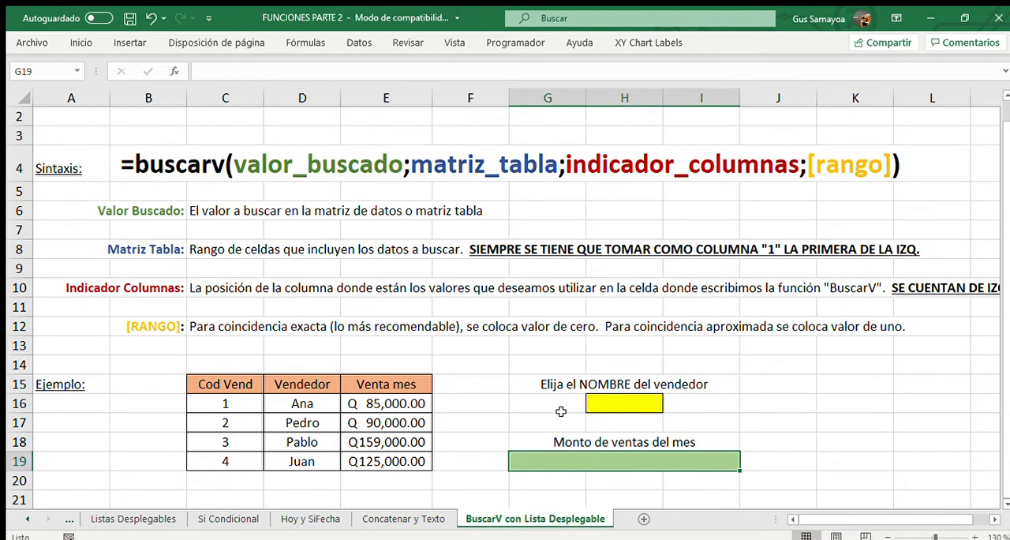
# Add a data validation drop-down list to H16 with the seller names in D16:D19 as its source.
pyautogui.click(608, 405)
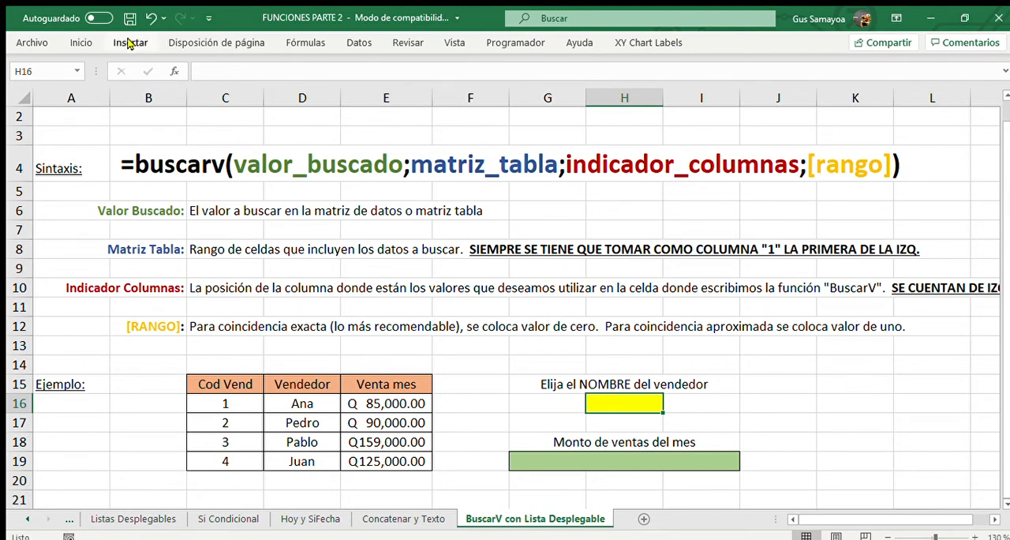
pyautogui.click(88, 42)
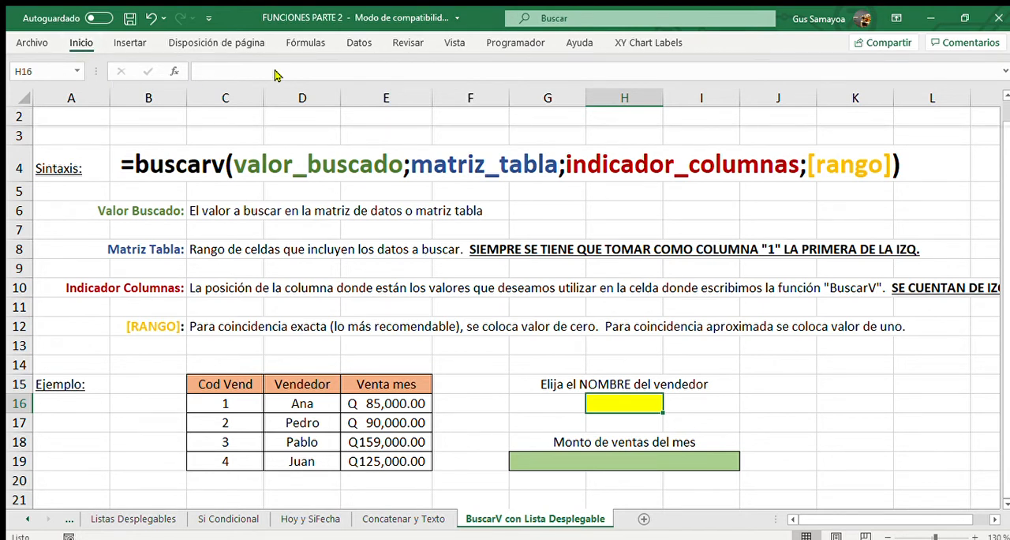
pyautogui.click(356, 43)
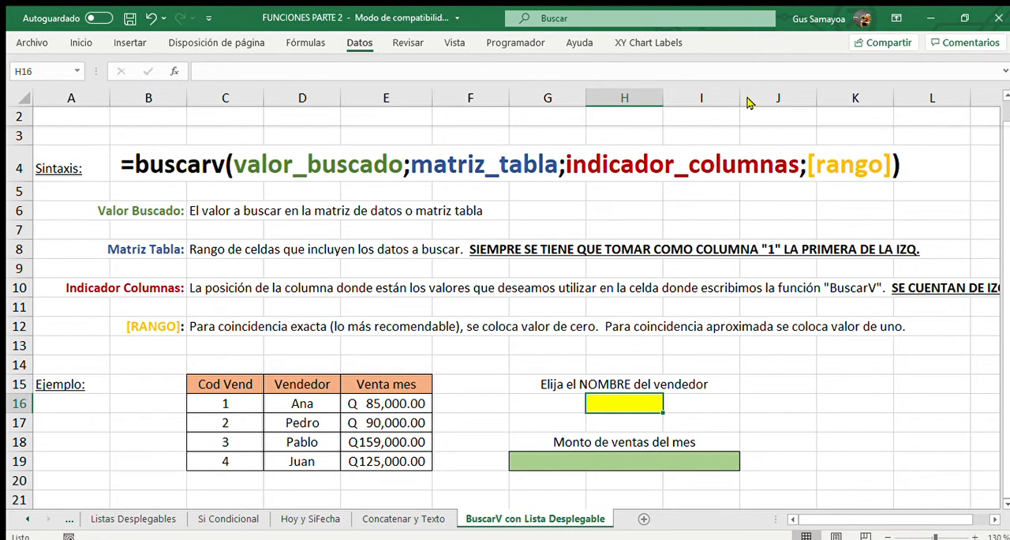
pyautogui.click(747, 98)
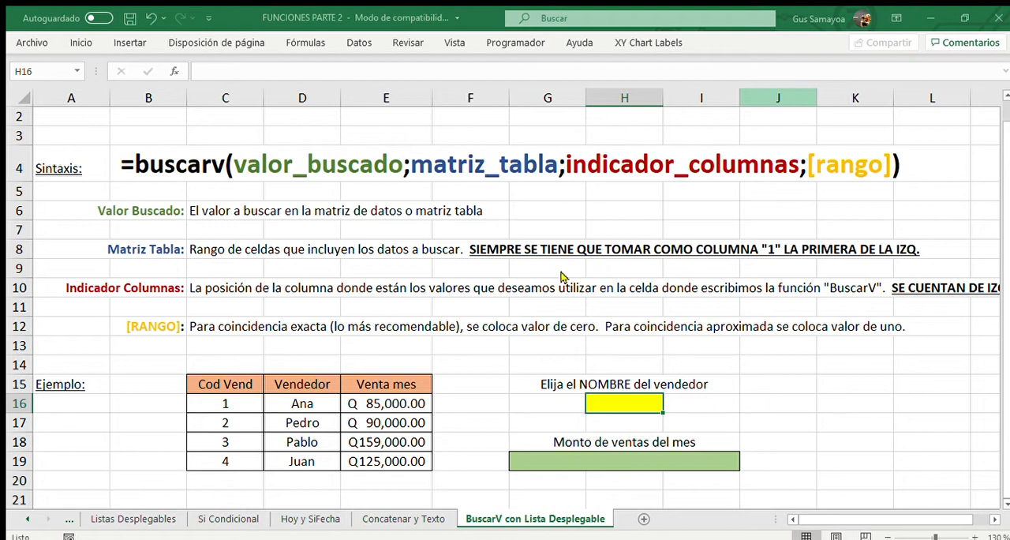
pyautogui.press('F2')
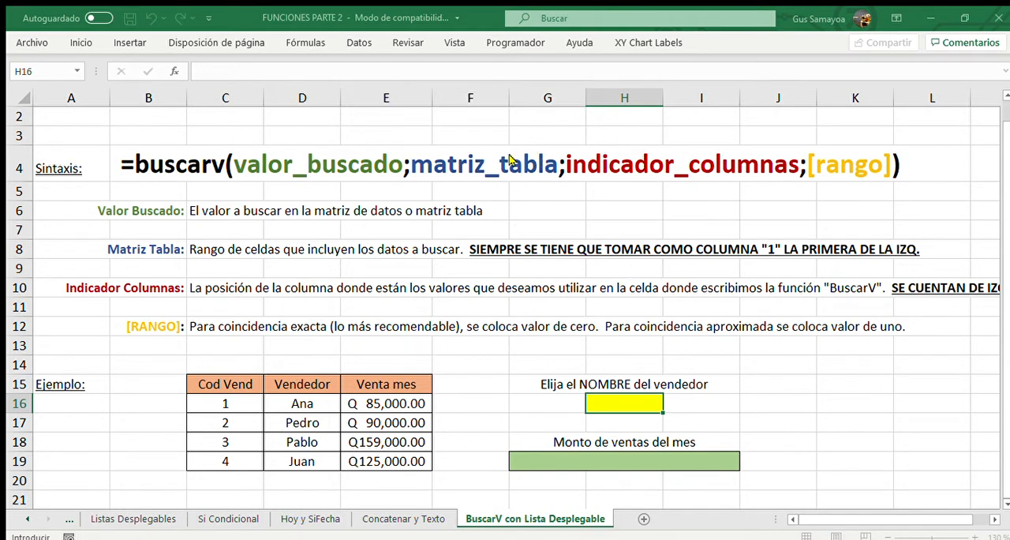
pyautogui.click(314, 403)
pyautogui.moveTo(314, 403); pyautogui.dragTo(312, 461)
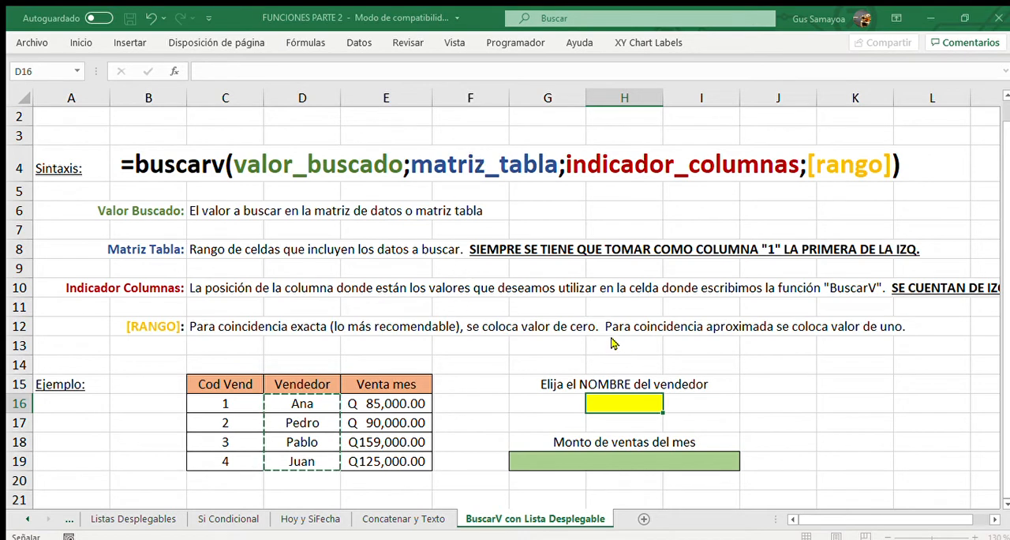
pyautogui.press('Escape')
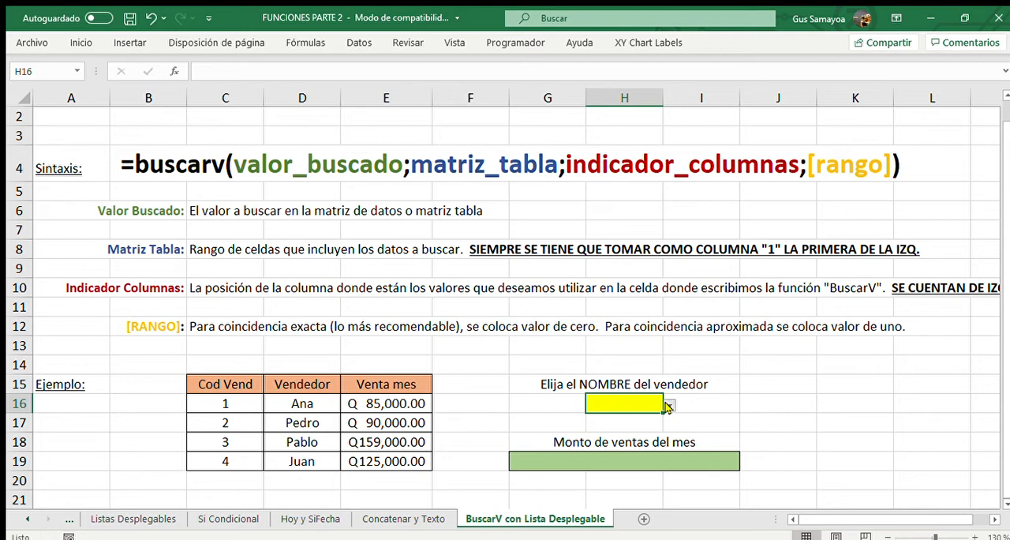
# Test the H16 drop-down list by choosing the second seller and finally the third seller.
pyautogui.click(568, 417)
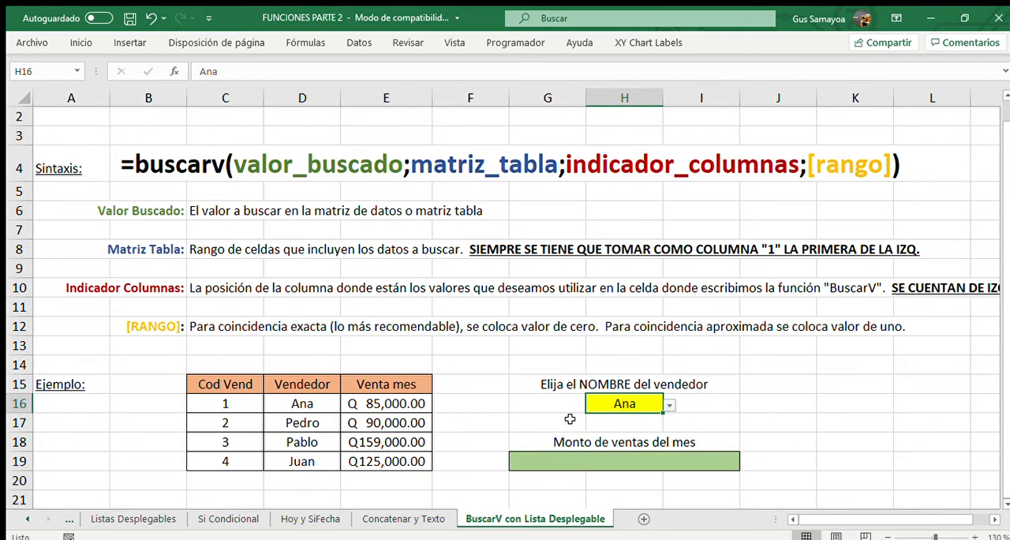
pyautogui.click(669, 405)
pyautogui.click(604, 431)
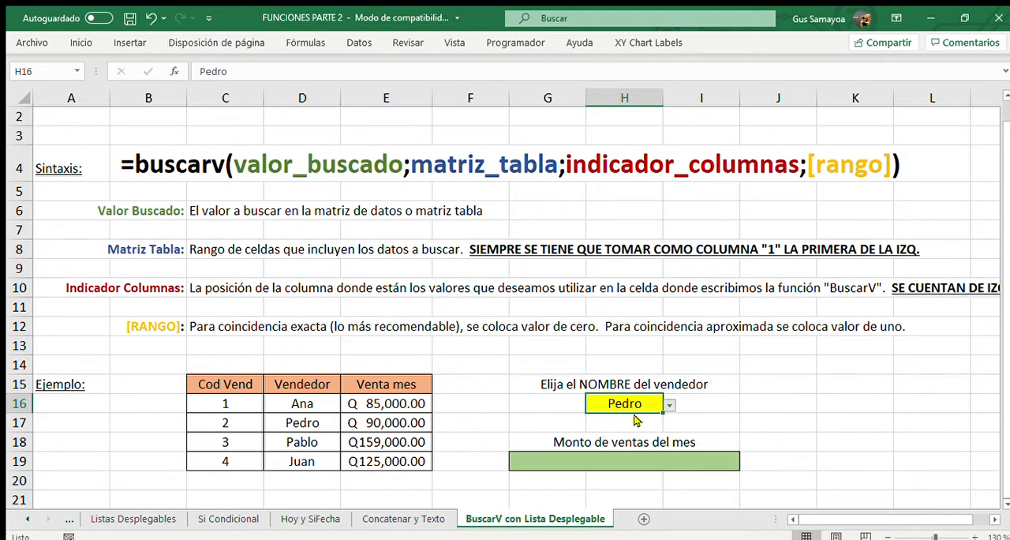
pyautogui.click(602, 442)
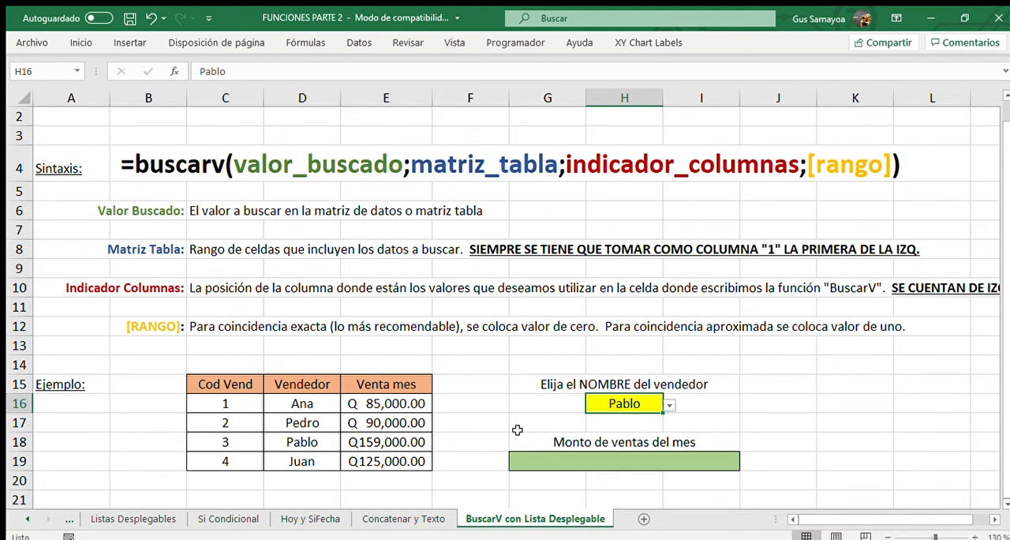
# Examine the seller names in column D, the sales result cell G19 and the [RANGO] description in row 12.
pyautogui.moveTo(303, 403); pyautogui.dragTo(307, 476)
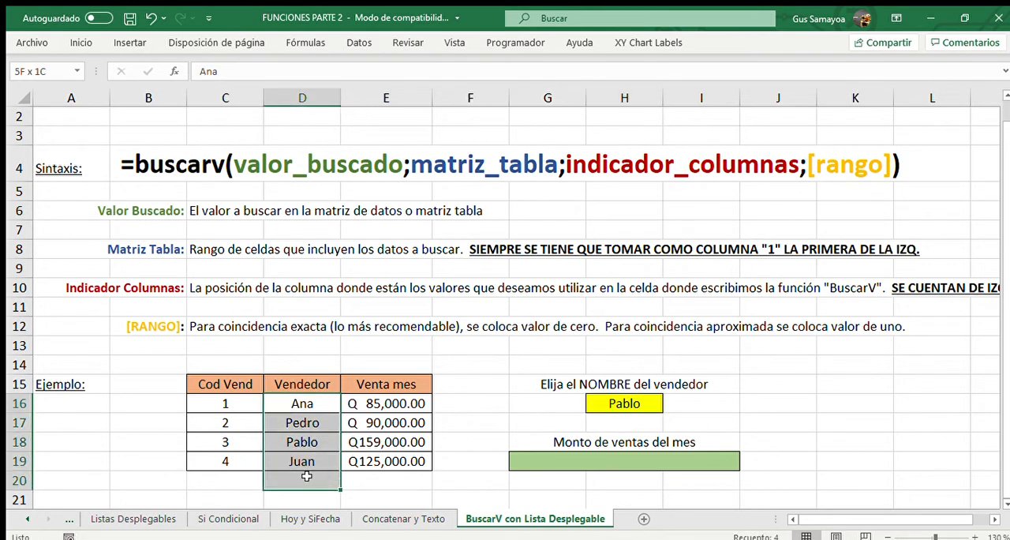
pyautogui.click(525, 416)
pyautogui.click(576, 465)
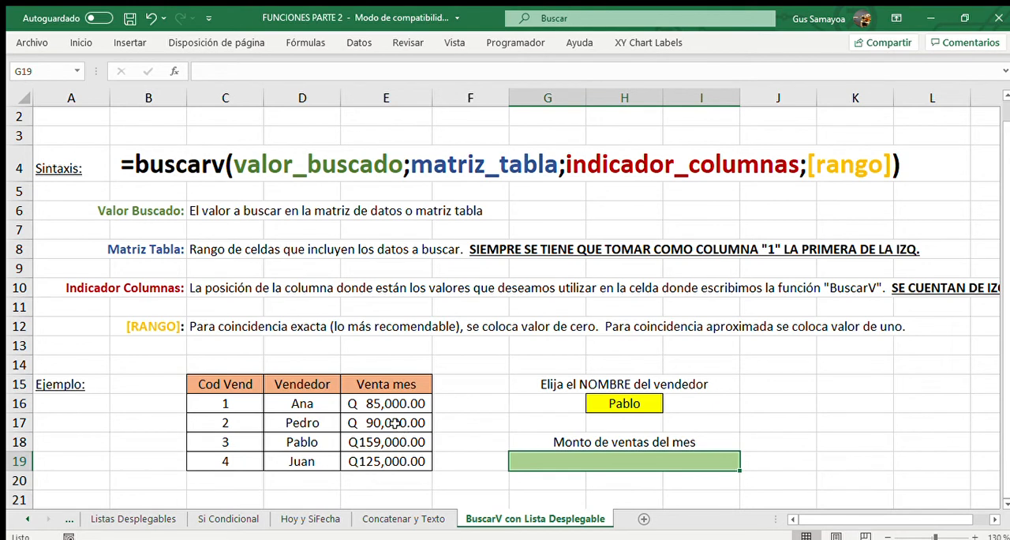
pyautogui.click(26, 329)
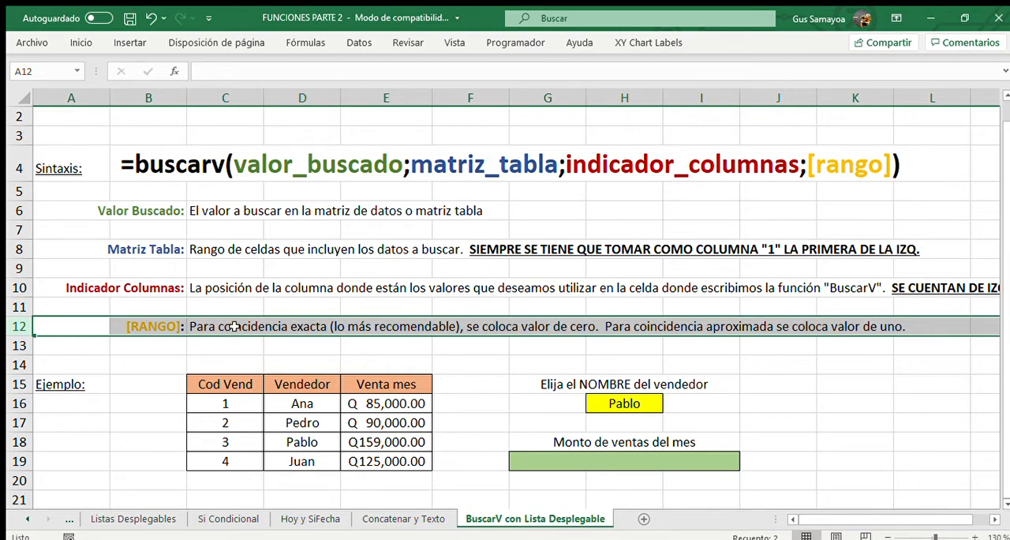
pyautogui.click(234, 326)
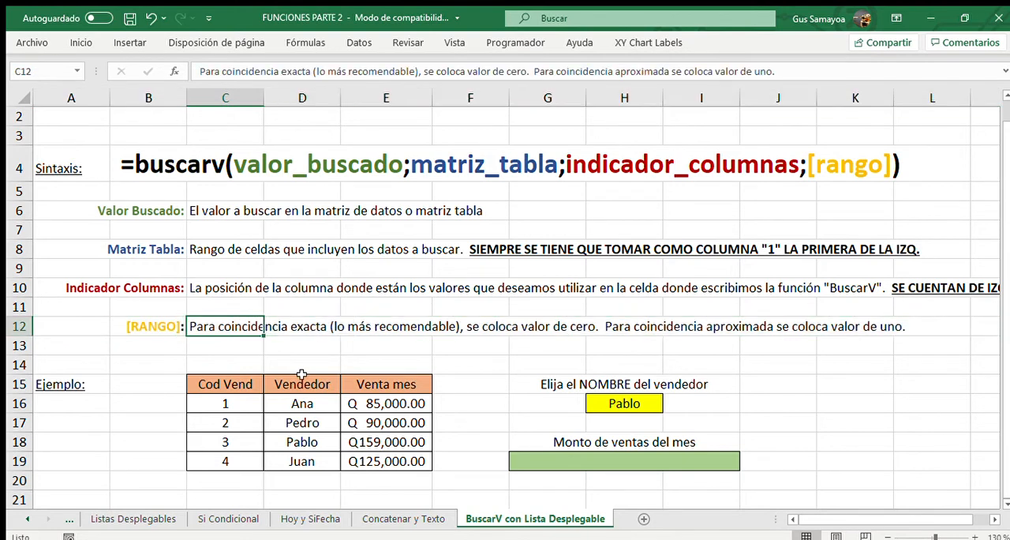
# Enter three sample first names in D22:D24, the first two being spelling variants of the same name.
pyautogui.scroll(-3, 304, 373)
pyautogui.click(307, 327)
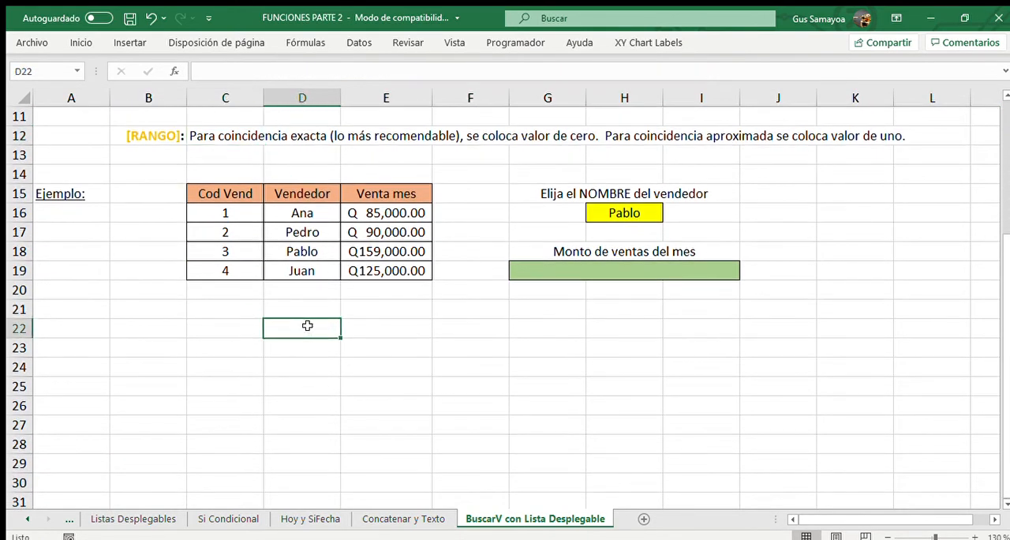
pyautogui.write('Anna')
pyautogui.press('Return')
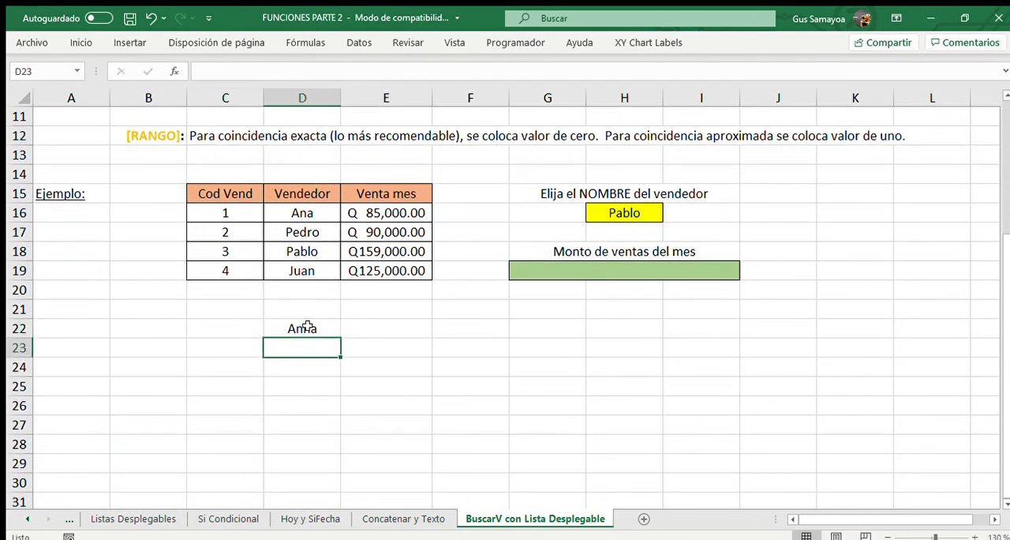
pyautogui.write('Ana')
pyautogui.press('Return')
pyautogui.write('Zoe')
pyautogui.press('Return')
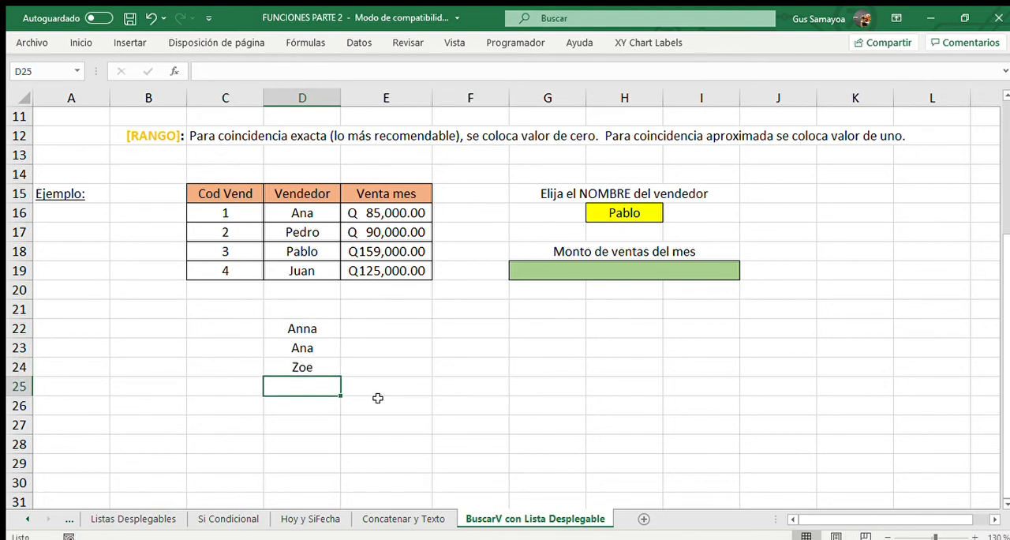
pyautogui.moveTo(298, 328); pyautogui.dragTo(300, 385)
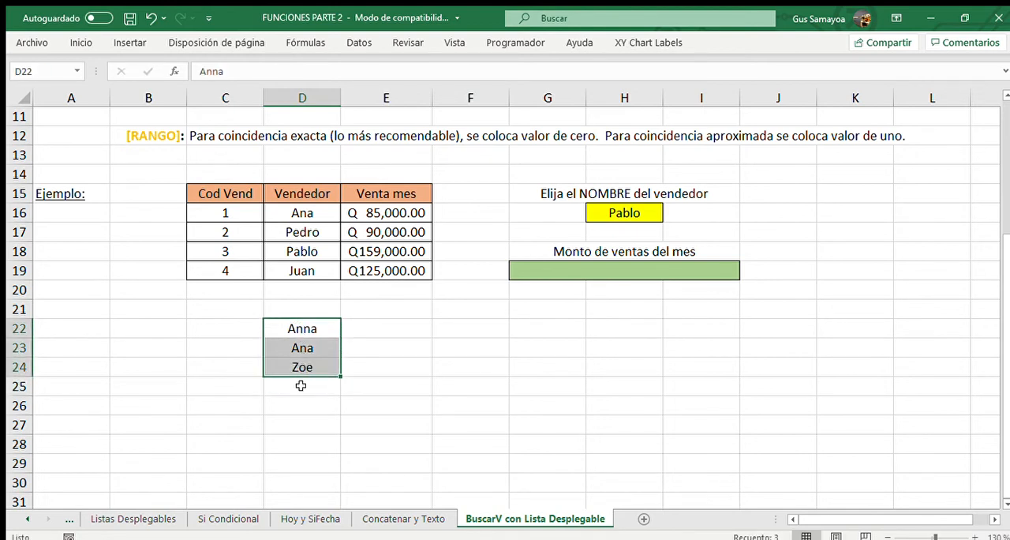
pyautogui.click(319, 408)
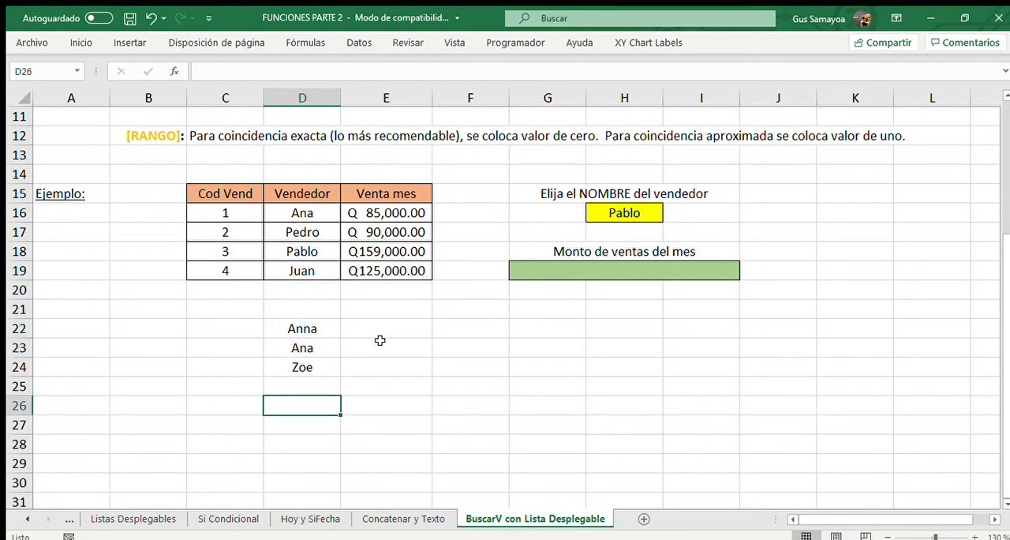
# Enter the same sample first name as in D23 into cell F23 as the name to look up.
pyautogui.click(460, 341)
pyautogui.write('Ana')
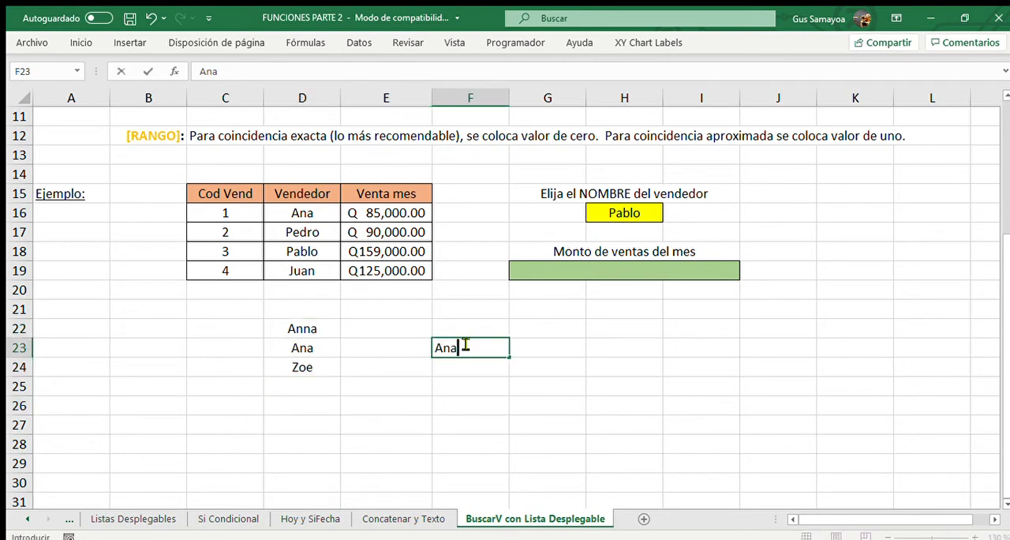
pyautogui.press('Return')
pyautogui.click(261, 350)
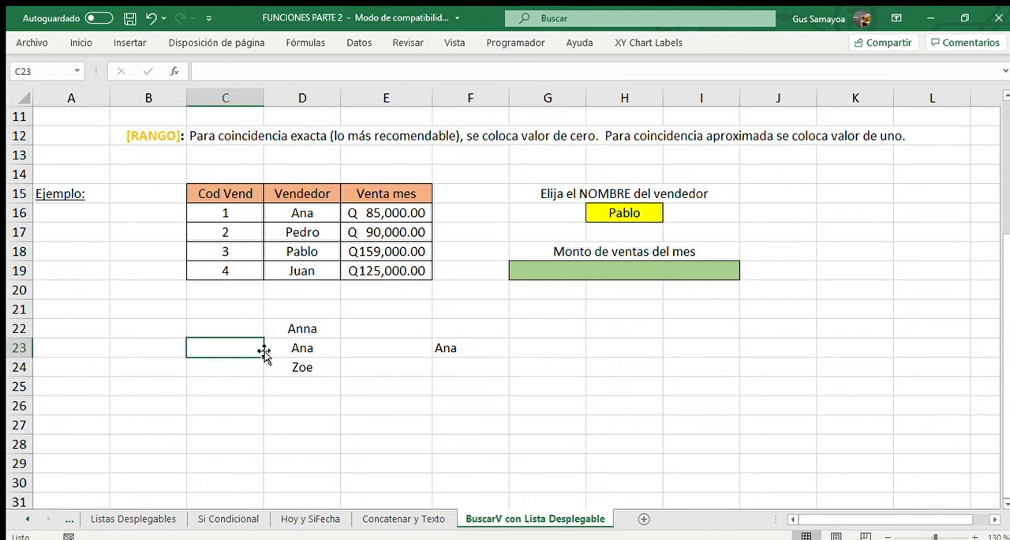
# Highlight the sample name in cell D23 with a yellow fill as the exact match.
pyautogui.click(316, 346)
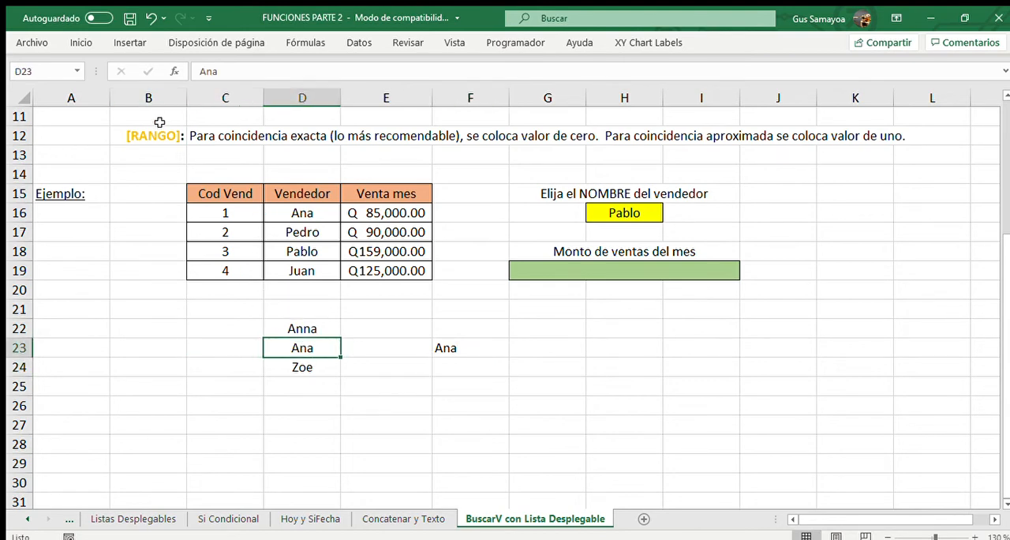
pyautogui.click(86, 43)
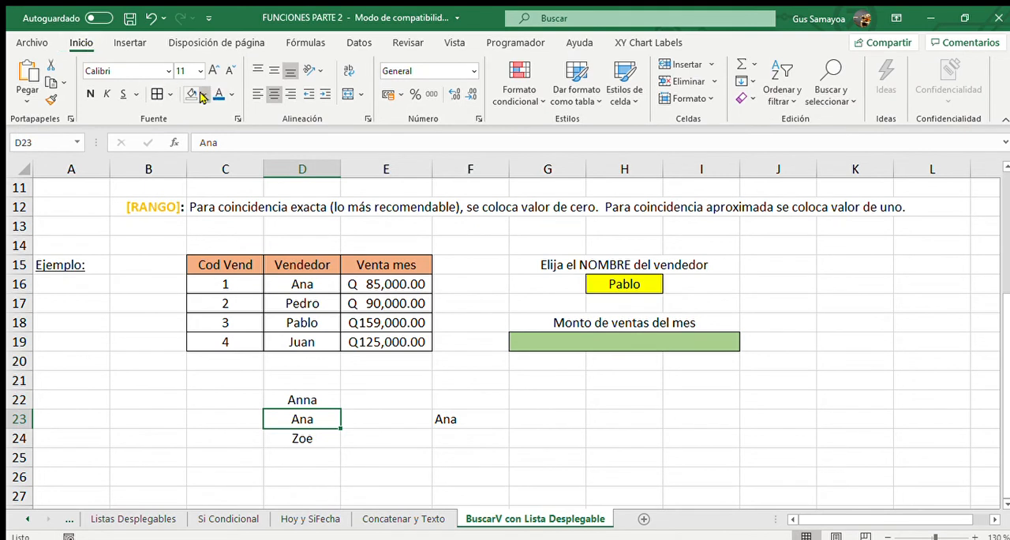
pyautogui.click(225, 230)
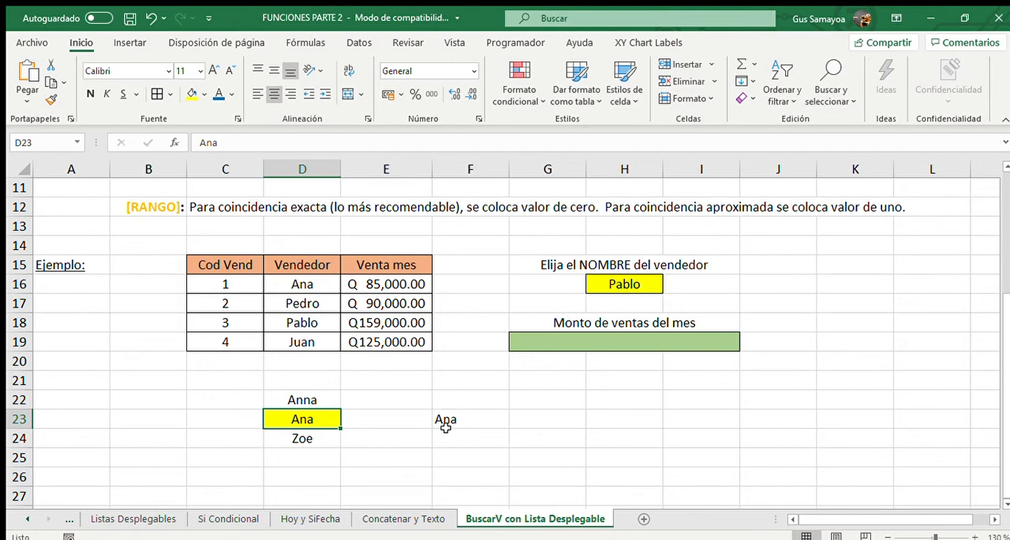
# Compare the [RANGO] description with the sample names, and fill cell D24 with orange.
pyautogui.click(211, 205)
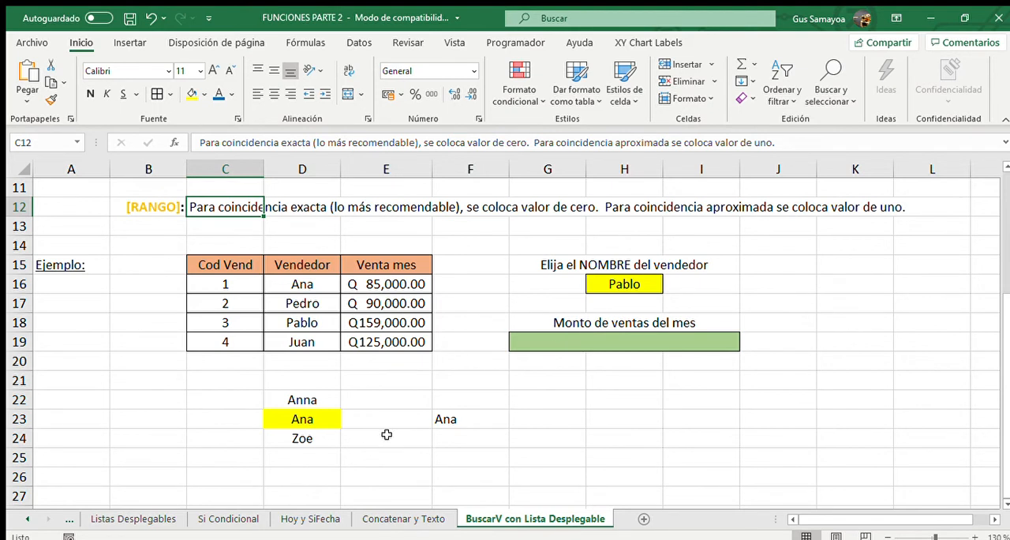
pyautogui.click(315, 404)
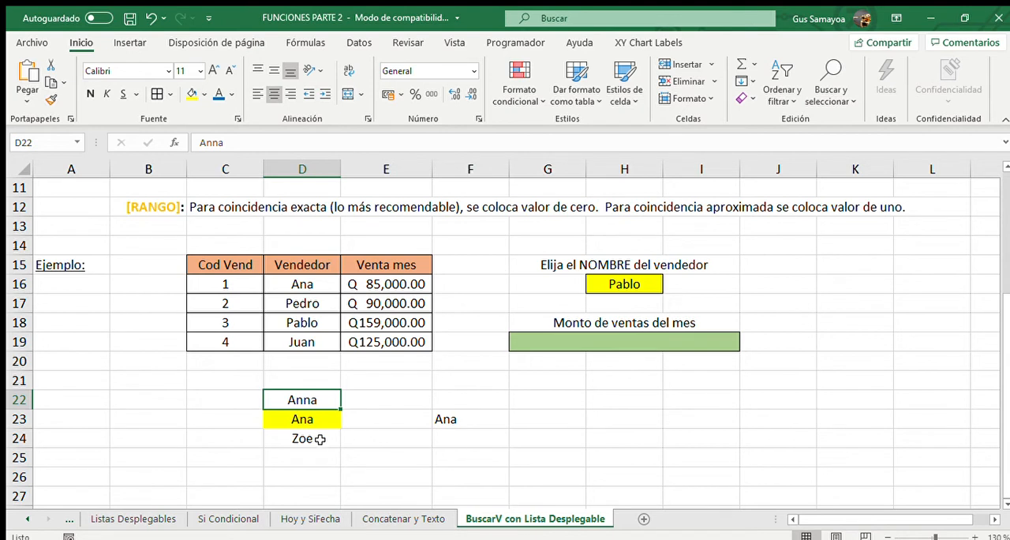
pyautogui.click(451, 419)
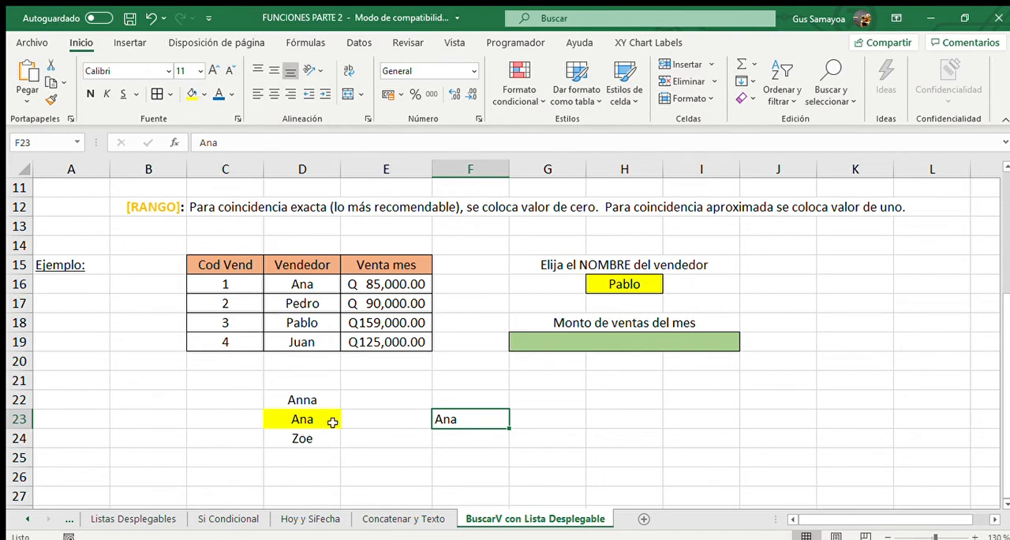
pyautogui.click(299, 401)
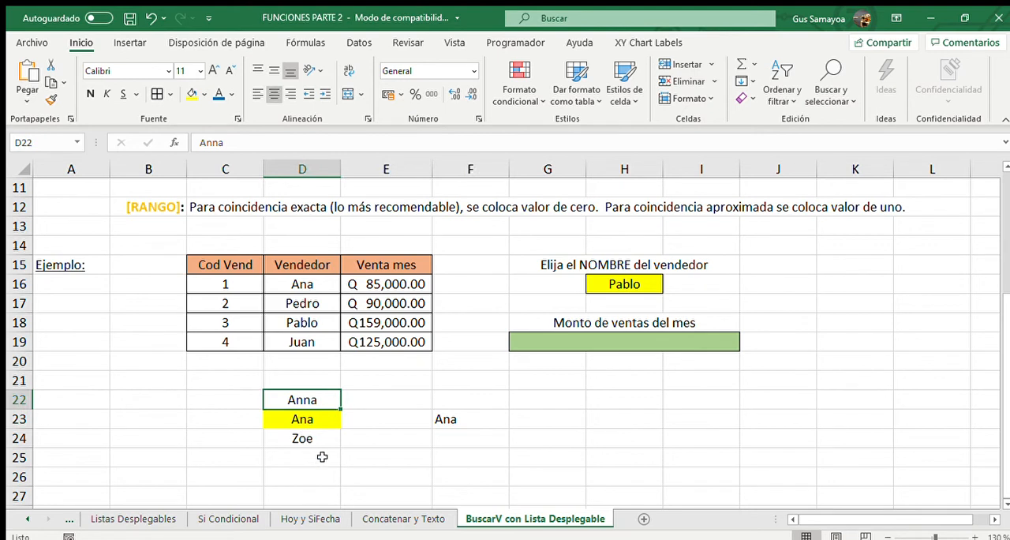
pyautogui.click(304, 440)
pyautogui.click(193, 94)
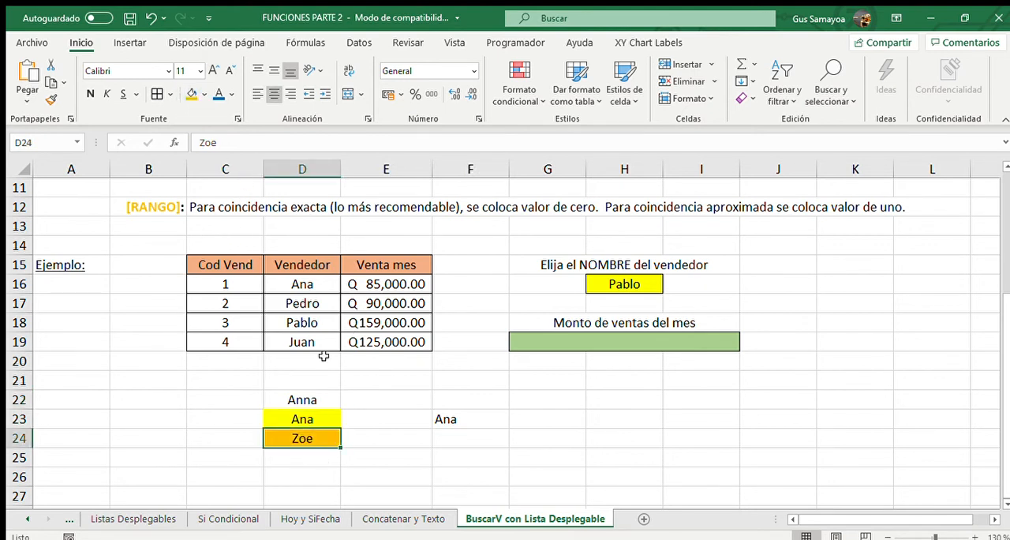
# Review the sample names in D22:D24 and delete the contents and fills of rows 22 to 24.
pyautogui.click(358, 435)
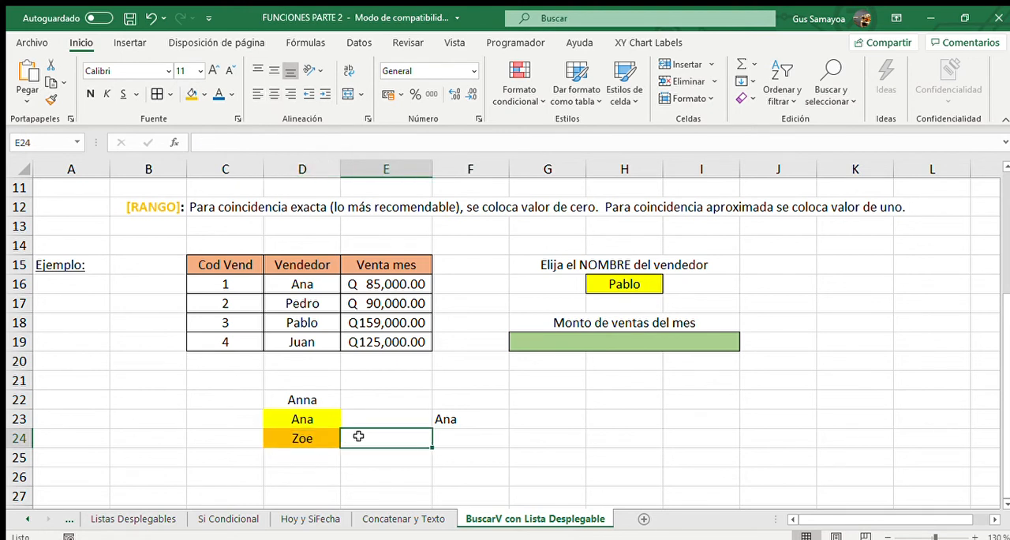
pyautogui.click(320, 395)
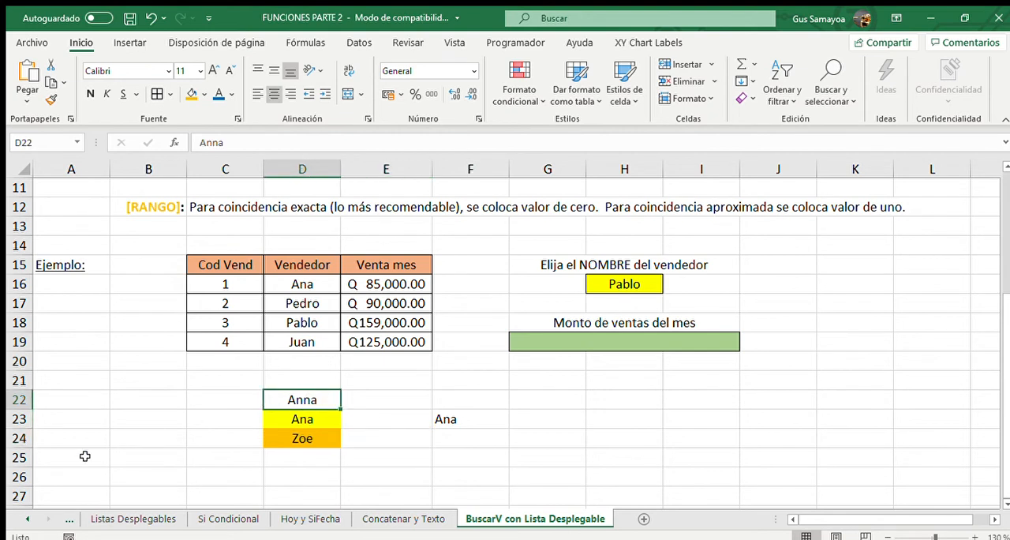
pyautogui.click(300, 420)
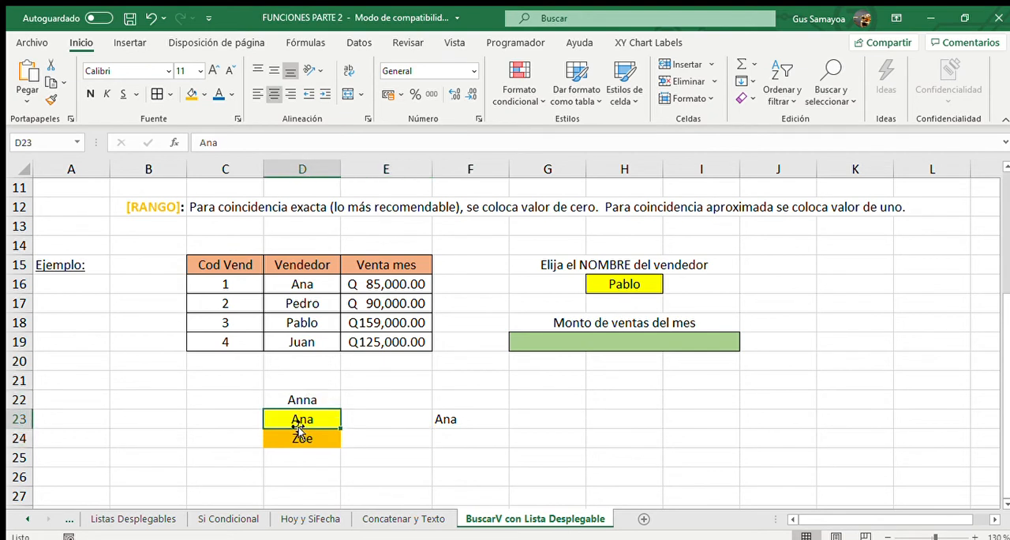
pyautogui.click(298, 437)
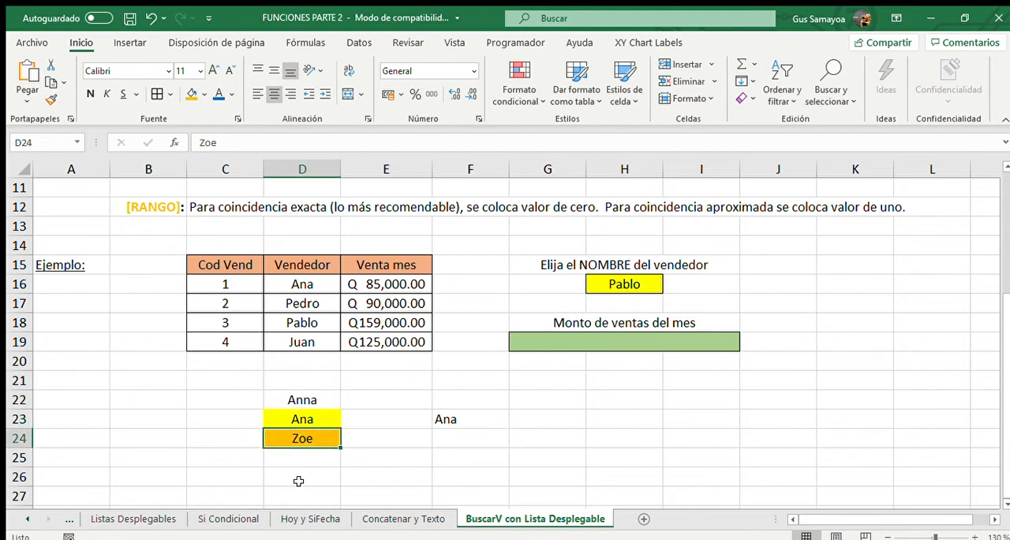
pyautogui.moveTo(22, 399); pyautogui.dragTo(25, 442)
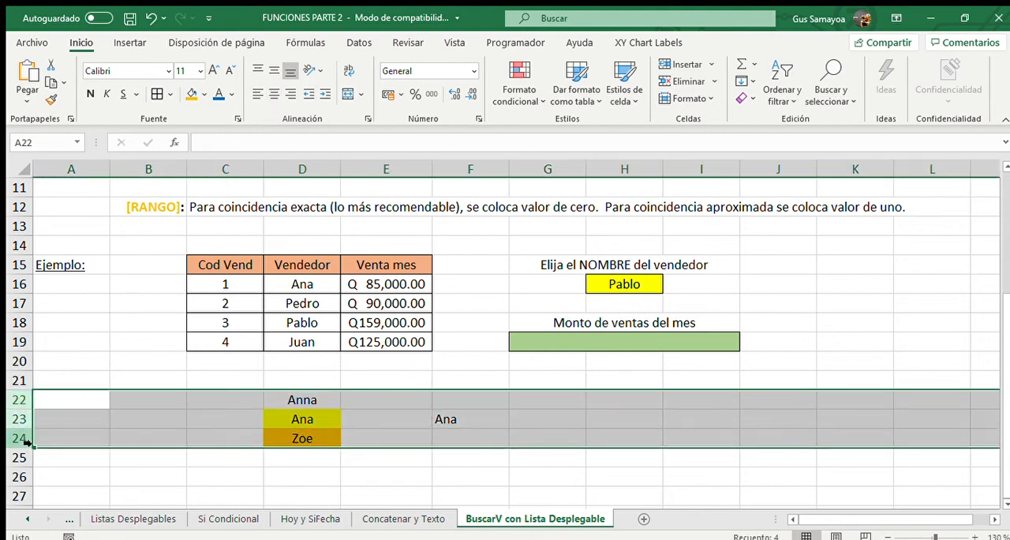
pyautogui.press('Delete')
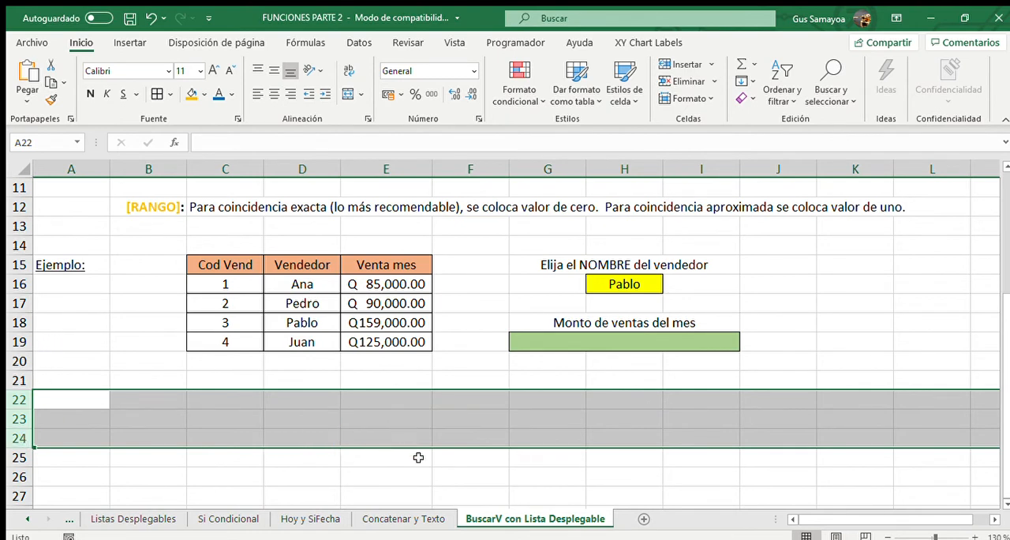
pyautogui.click(419, 458)
pyautogui.scroll(1, 520, 388)
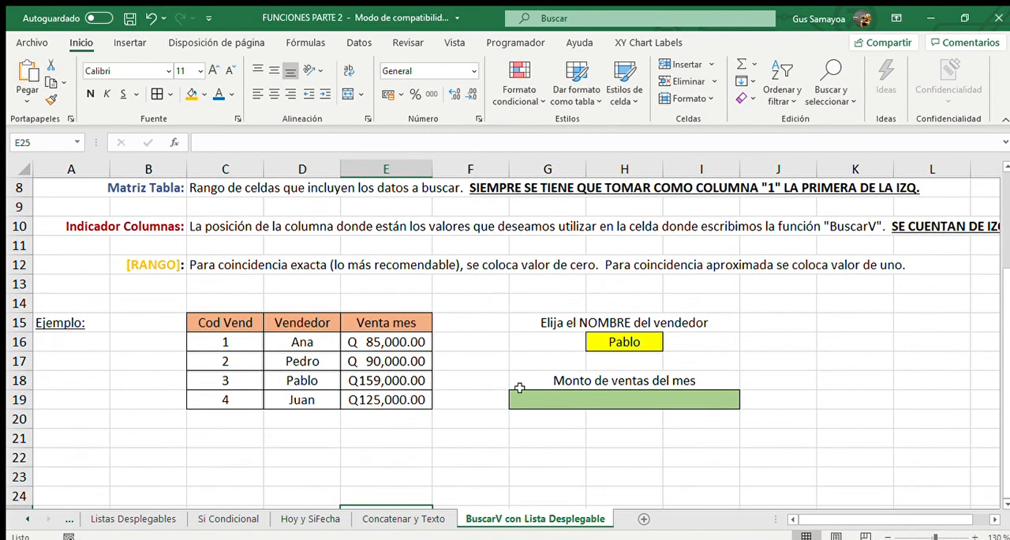
pyautogui.click(620, 430)
pyautogui.write('=')
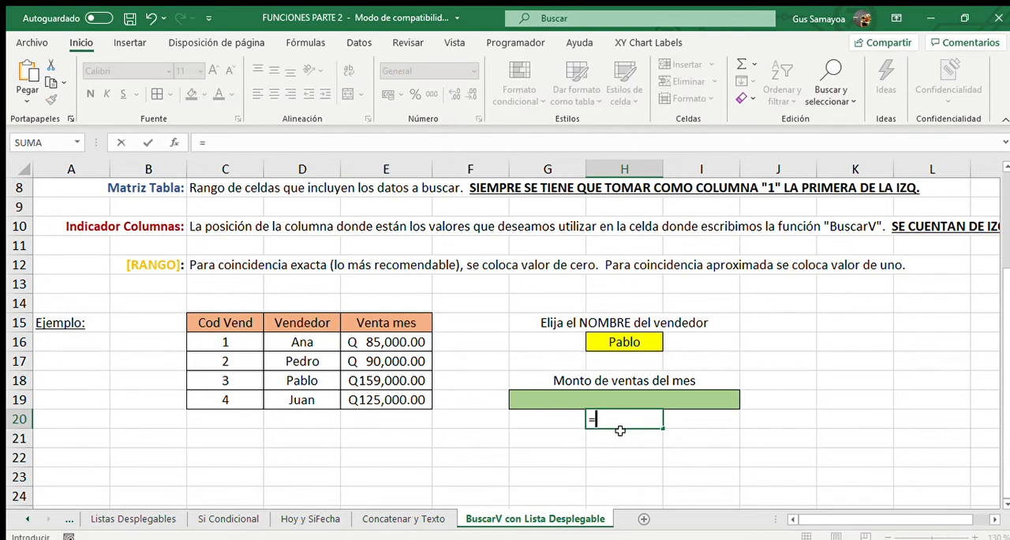
pyautogui.write('buscarv')
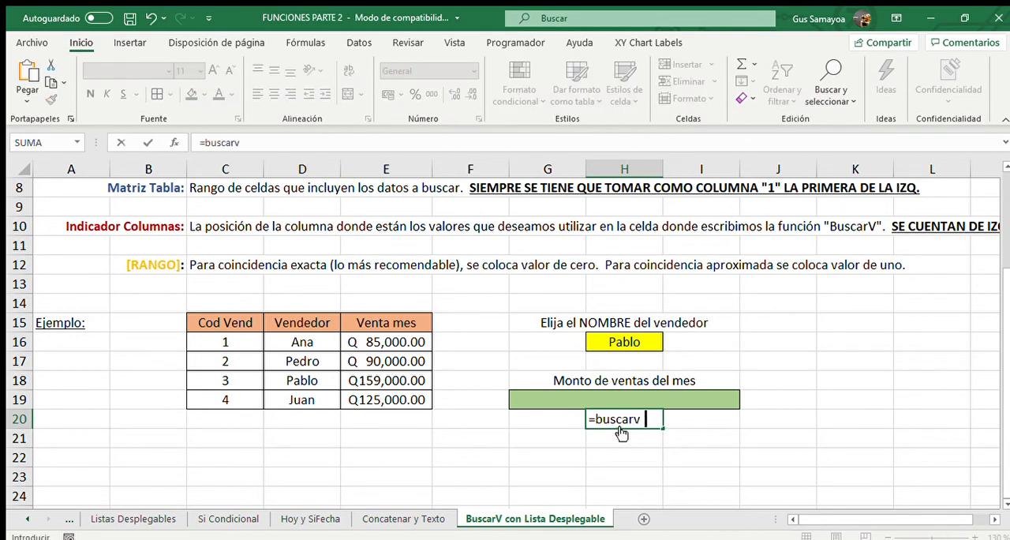
pyautogui.press('BackSpace')
pyautogui.write('(')
pyautogui.moveTo(313, 341); pyautogui.dragTo(316, 397)
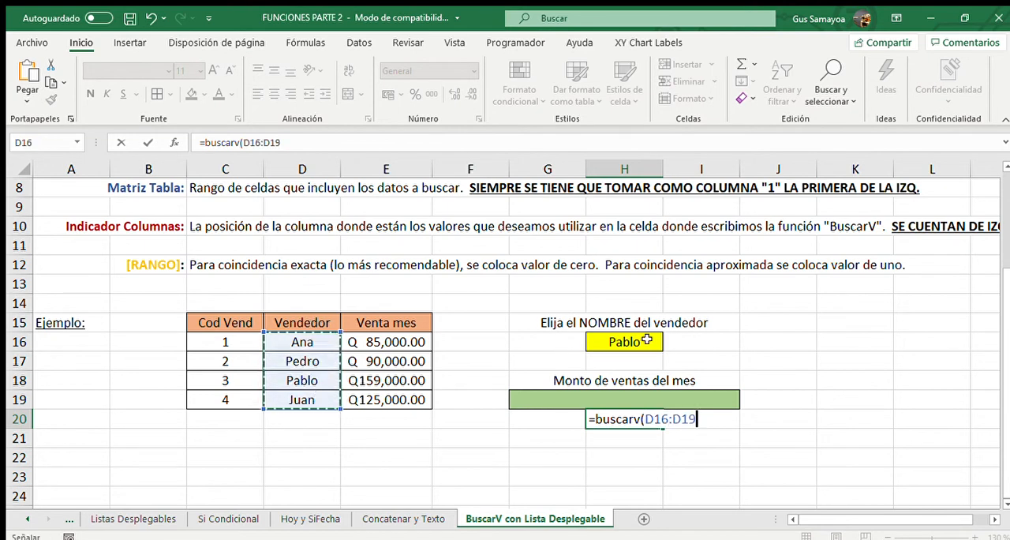
pyautogui.click(646, 339)
pyautogui.press('Escape')
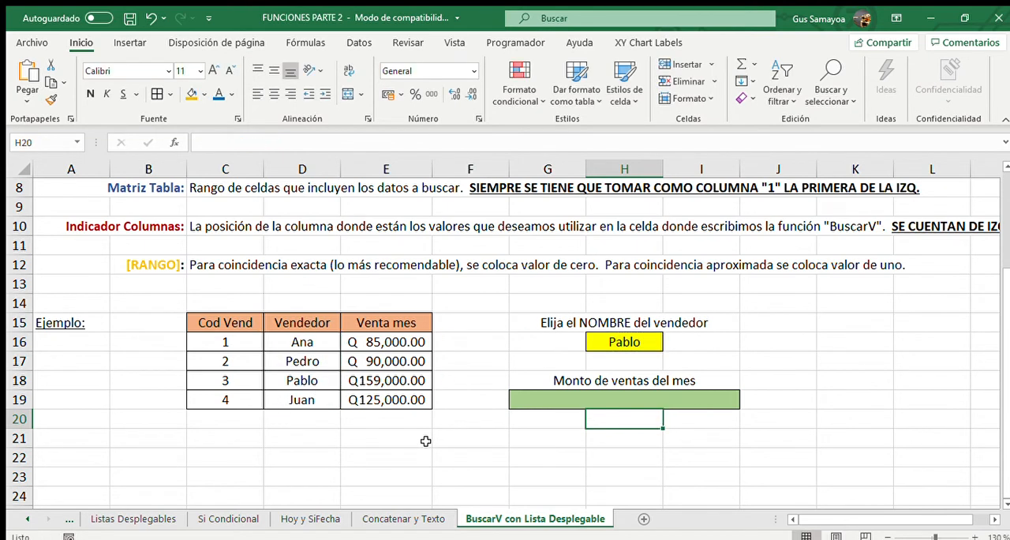
# Add a trailing space to the second seller's name in cell D17.
pyautogui.click(298, 356)
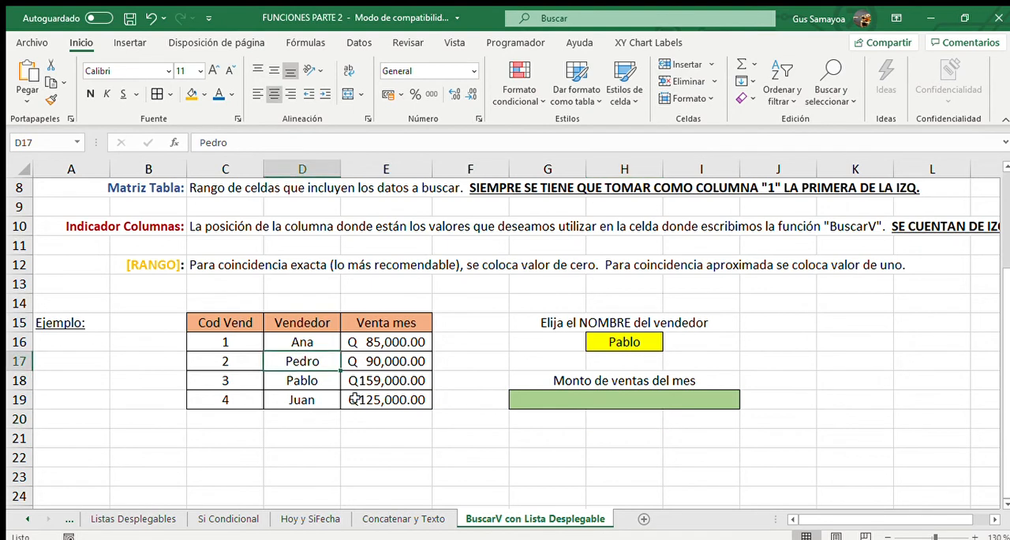
pyautogui.press('F2')
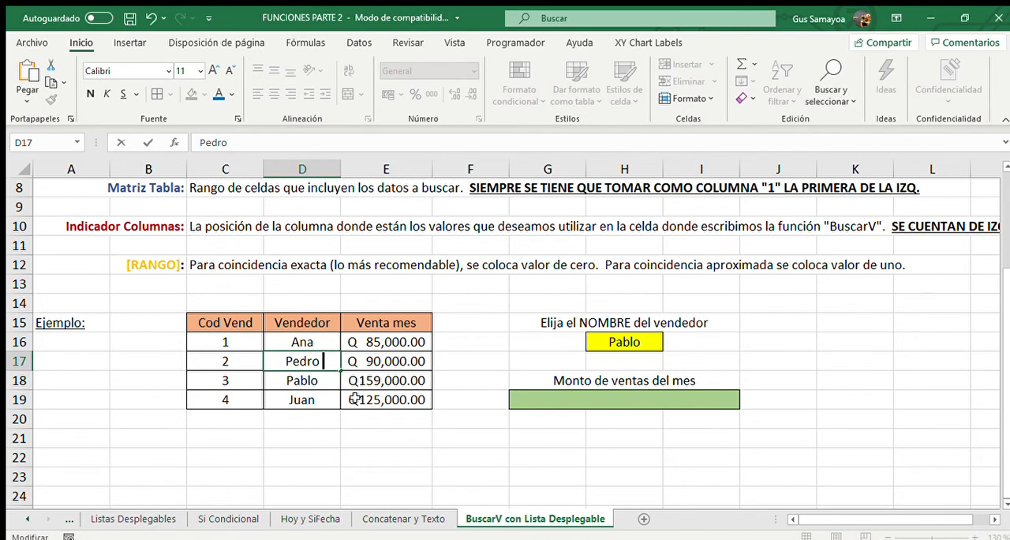
pyautogui.press('Return')
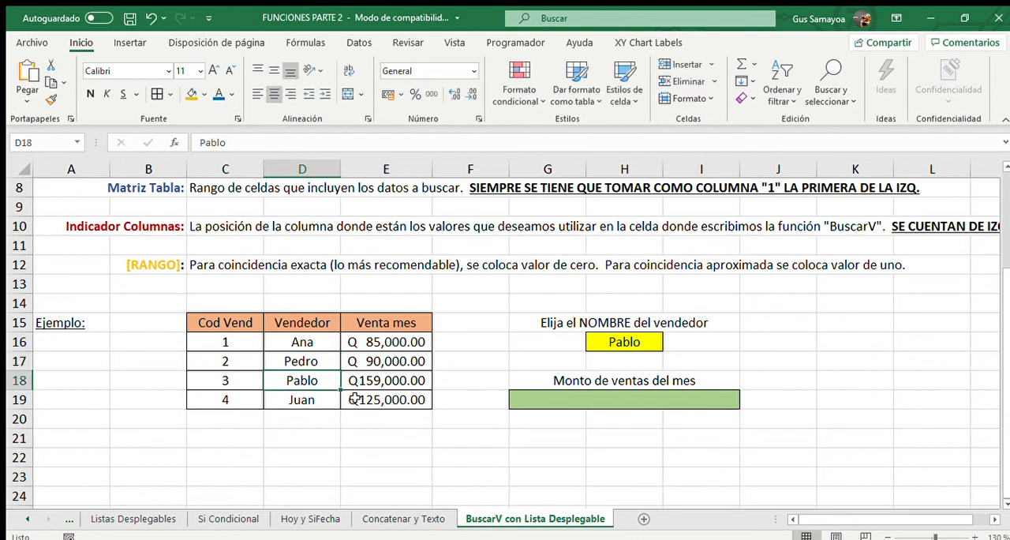
# Choose the second seller from the drop-down list in cell H16.
pyautogui.click(612, 345)
pyautogui.click(670, 344)
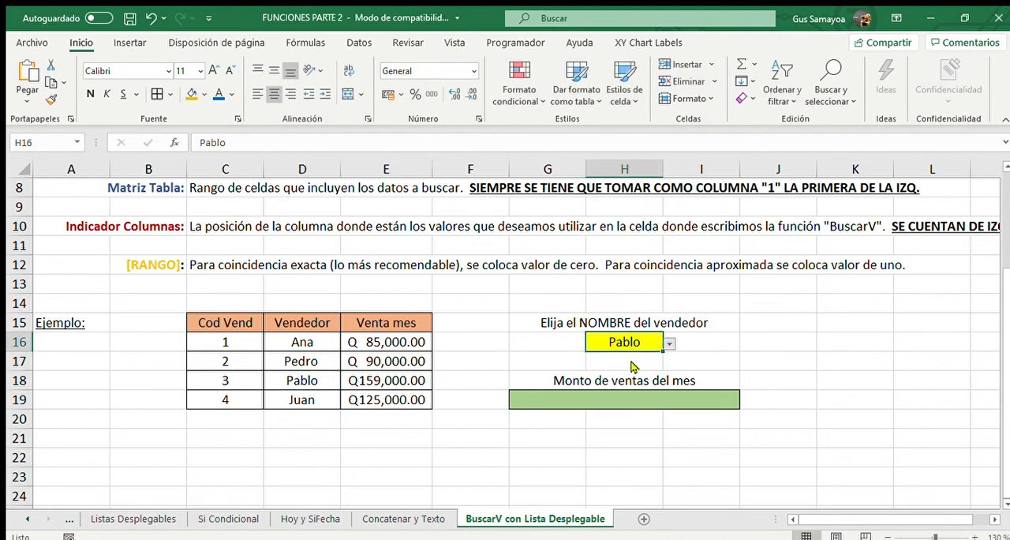
pyautogui.click(630, 373)
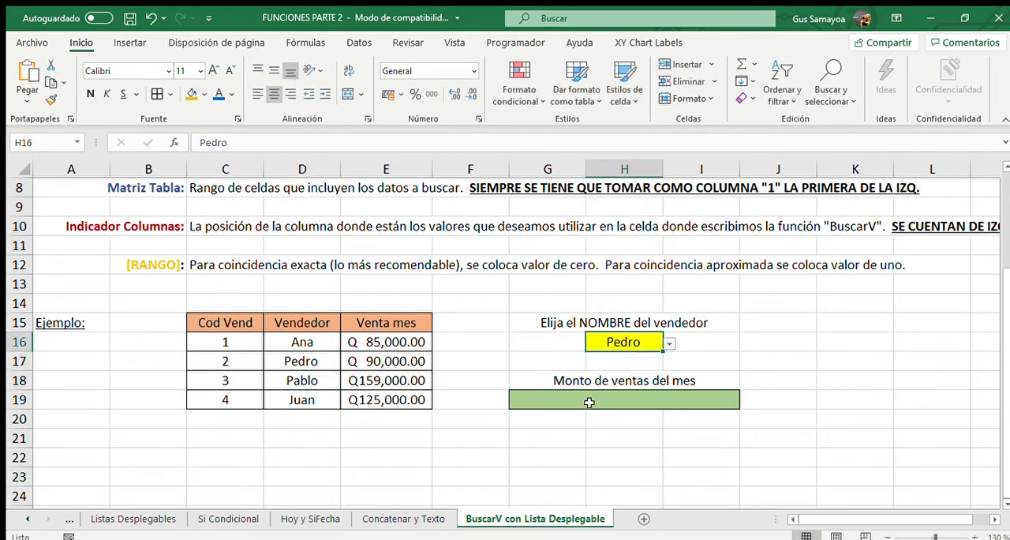
# Remove the trailing space from the second seller's name in cell D17.
pyautogui.click(316, 362)
pyautogui.doubleClick(316, 363)
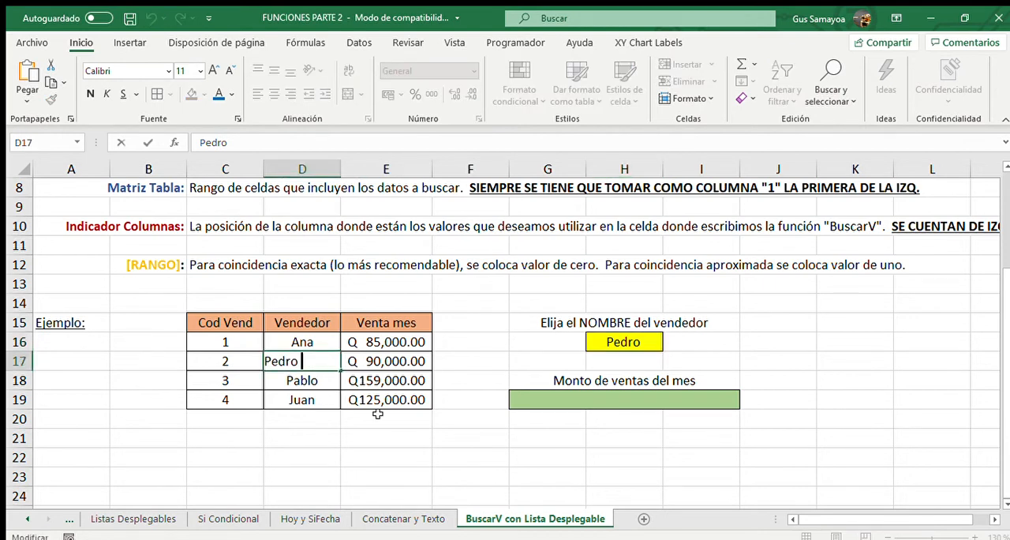
pyautogui.press('Escape')
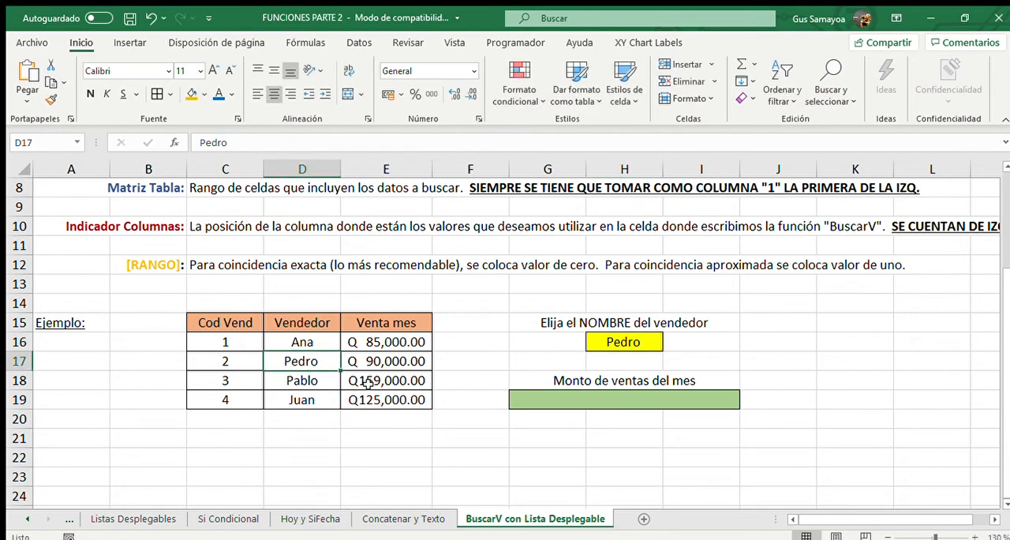
pyautogui.press('F2')
pyautogui.press('Return')
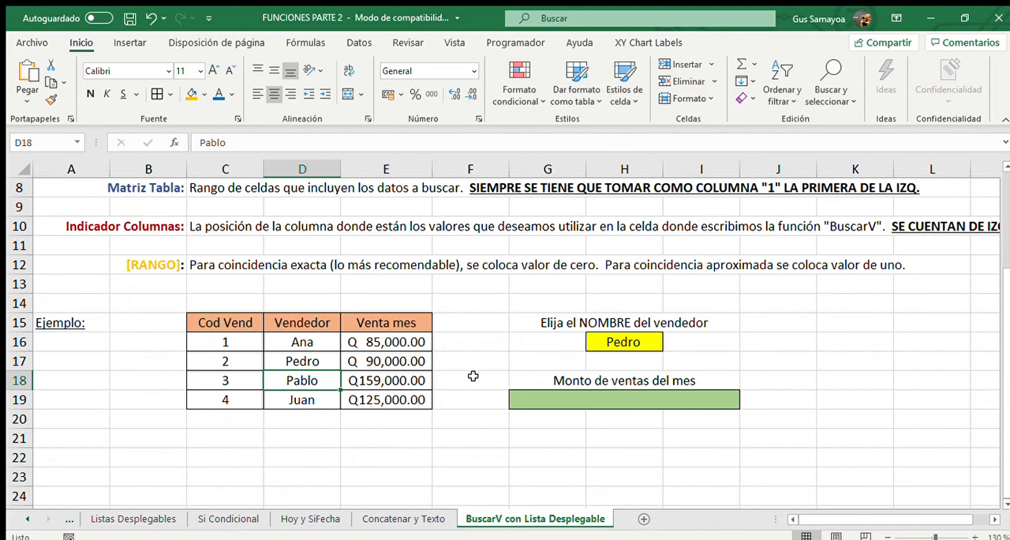
# Start a BUSCARV formula in cell G19 with cell H16 as the lookup value.
pyautogui.click(533, 398)
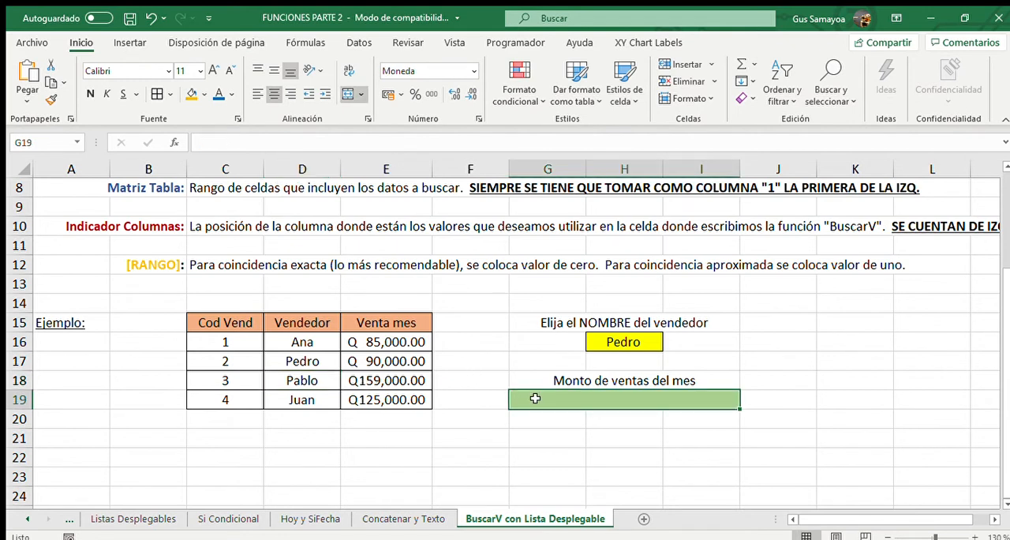
pyautogui.write('=')
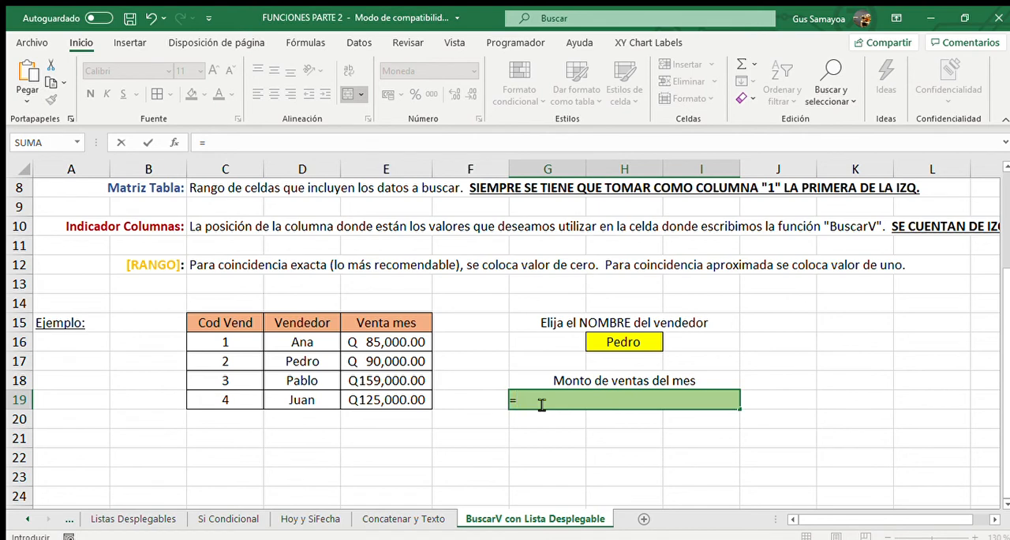
pyautogui.scroll(3, 455, 429)
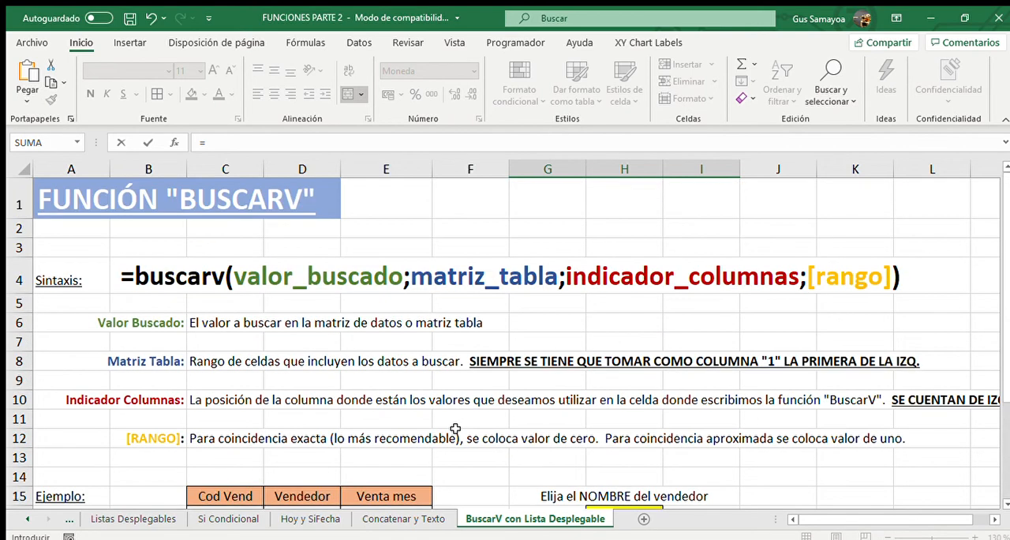
pyautogui.scroll(-4, 456, 428)
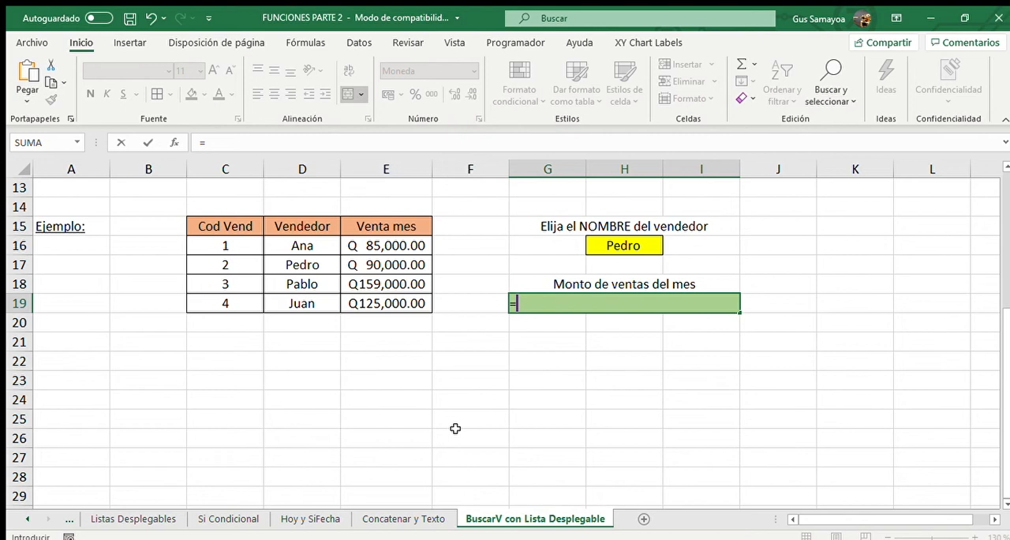
pyautogui.write('buscarv(')
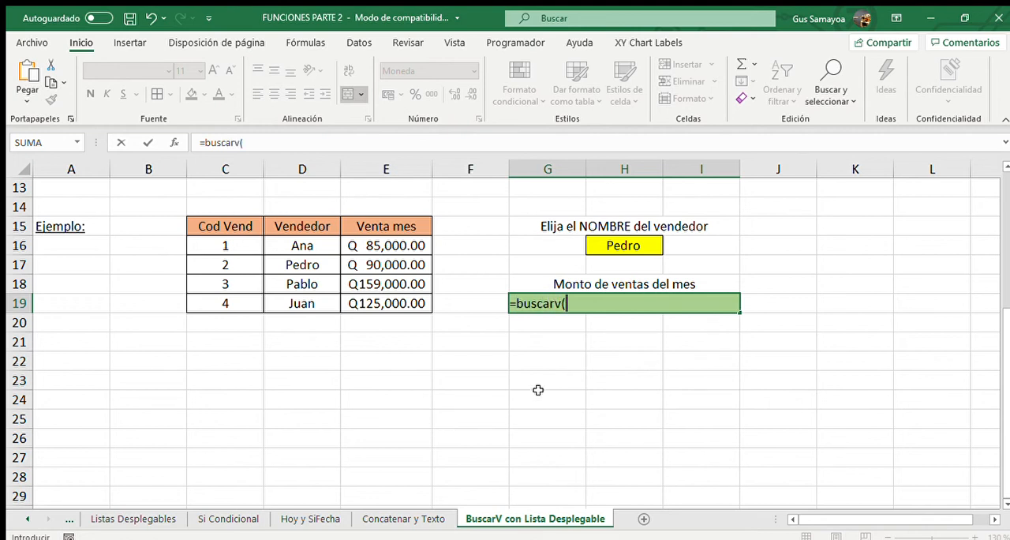
pyautogui.click(642, 246)
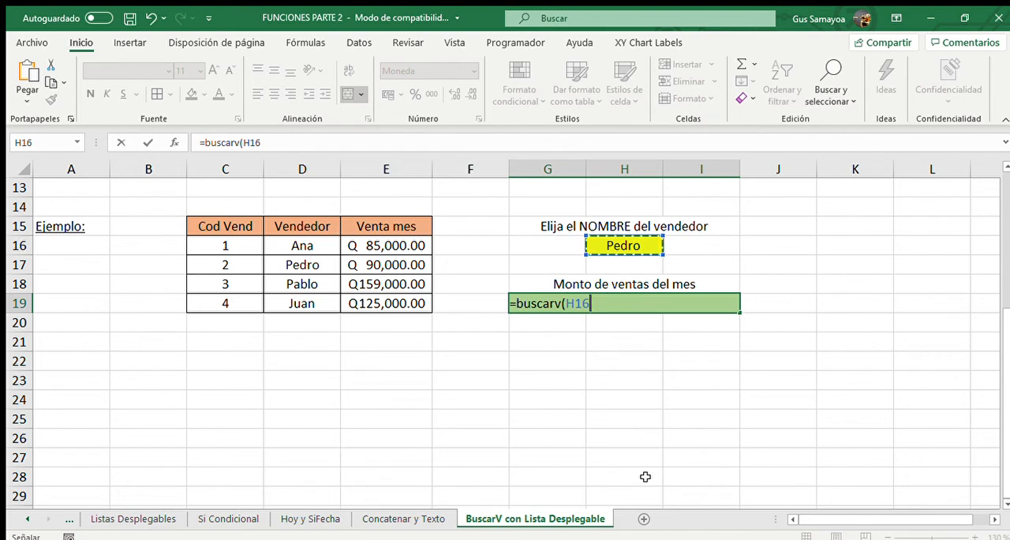
pyautogui.write(';')
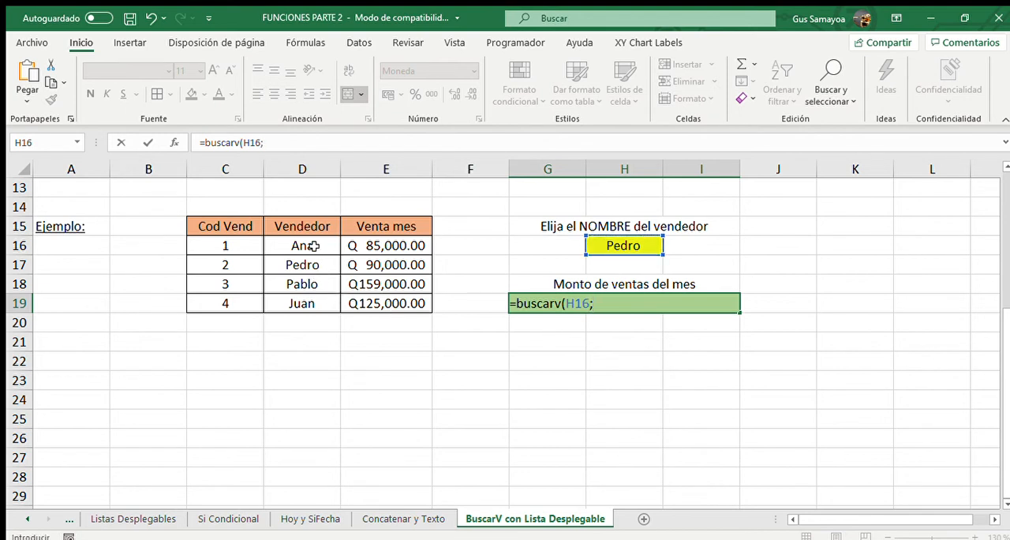
# Add the seller names and monthly sales, D16:E19, as the table range of the BUSCARV formula.
pyautogui.moveTo(316, 246); pyautogui.dragTo(315, 303)
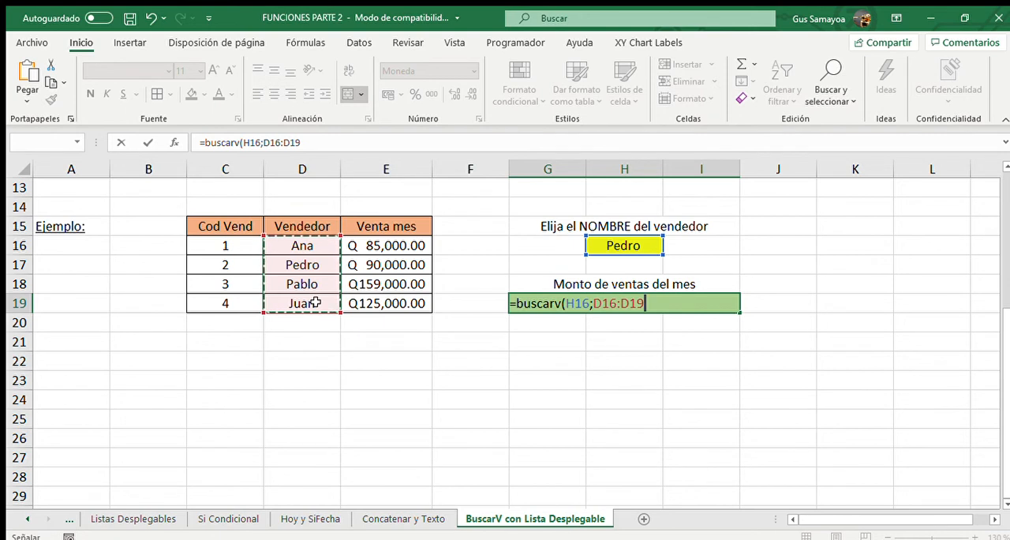
pyautogui.moveTo(317, 303); pyautogui.dragTo(370, 300)
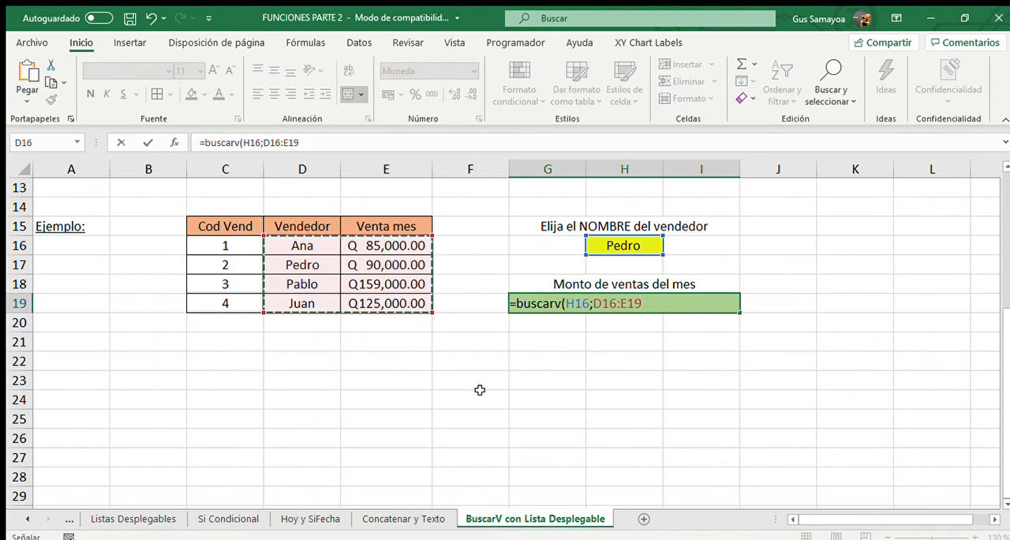
pyautogui.write(';')
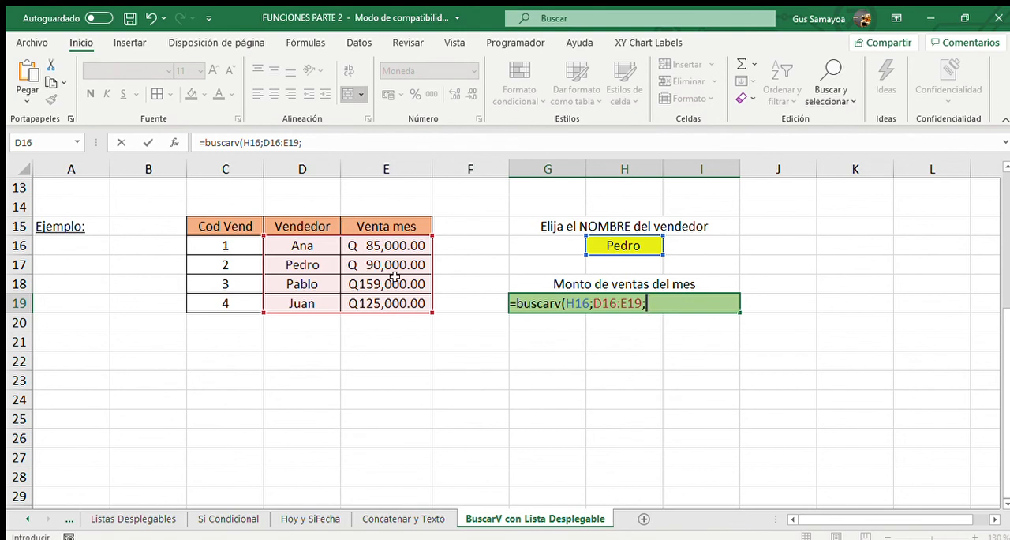
pyautogui.write('2;')
# Complete the BUSCARV formula in G19 with column index 2 and 0 for exact match.
pyautogui.write('FALSO')
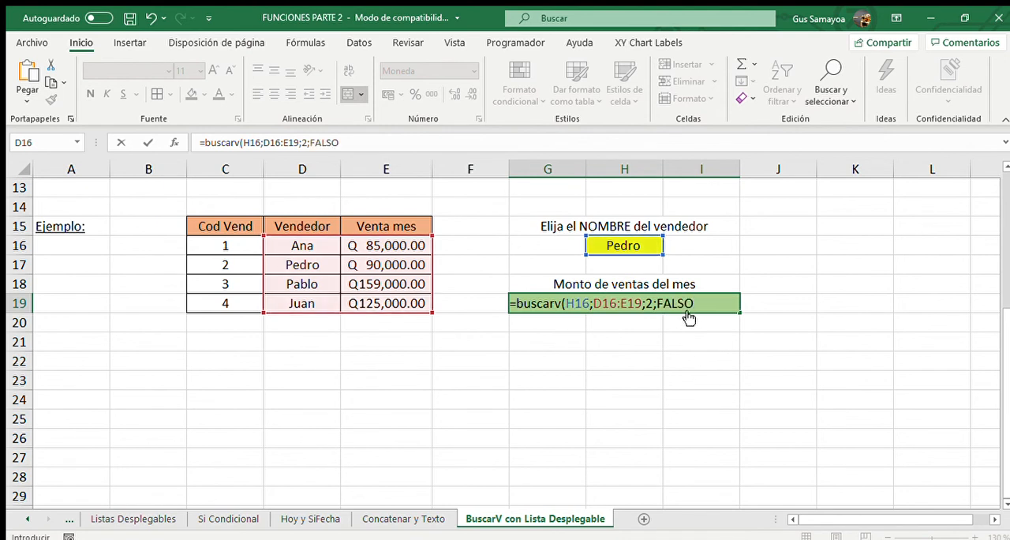
pyautogui.press('BackSpace')
pyautogui.press('BackSpace')
pyautogui.press('BackSpace')
pyautogui.press('BackSpace')
pyautogui.press('BackSpace')
pyautogui.write('0)')
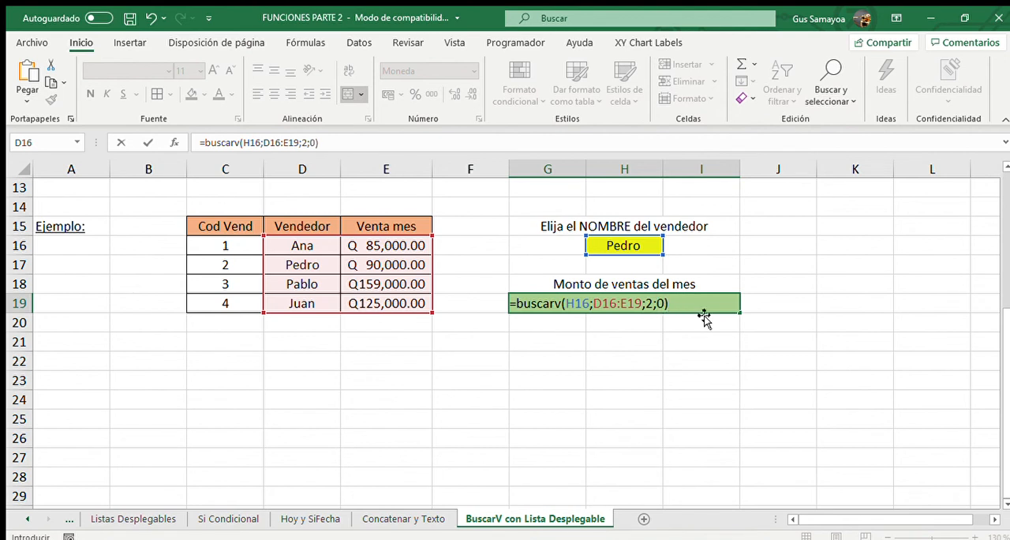
pyautogui.press('Return')
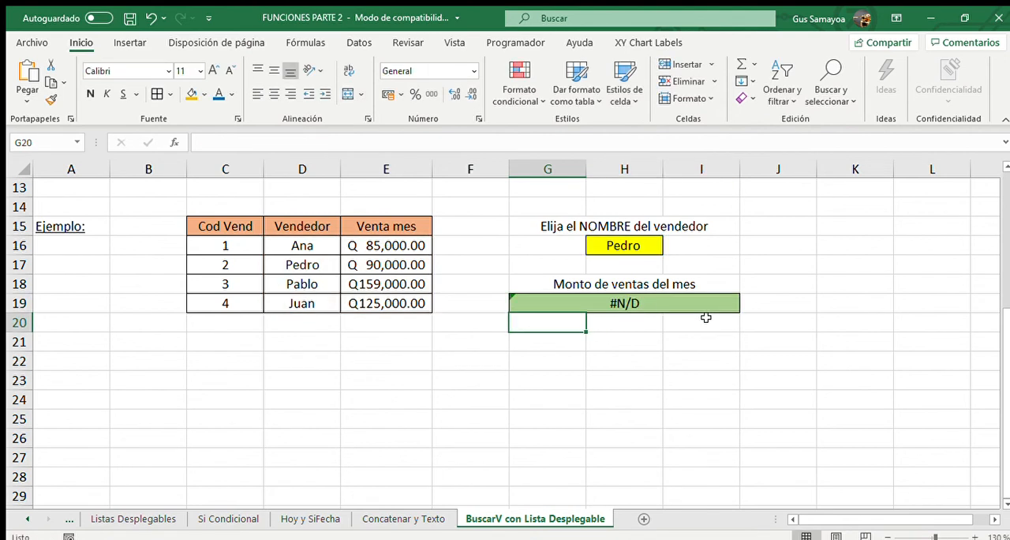
# Choose the first seller and then the second seller from the drop-down list in cell H16.
pyautogui.click(624, 247)
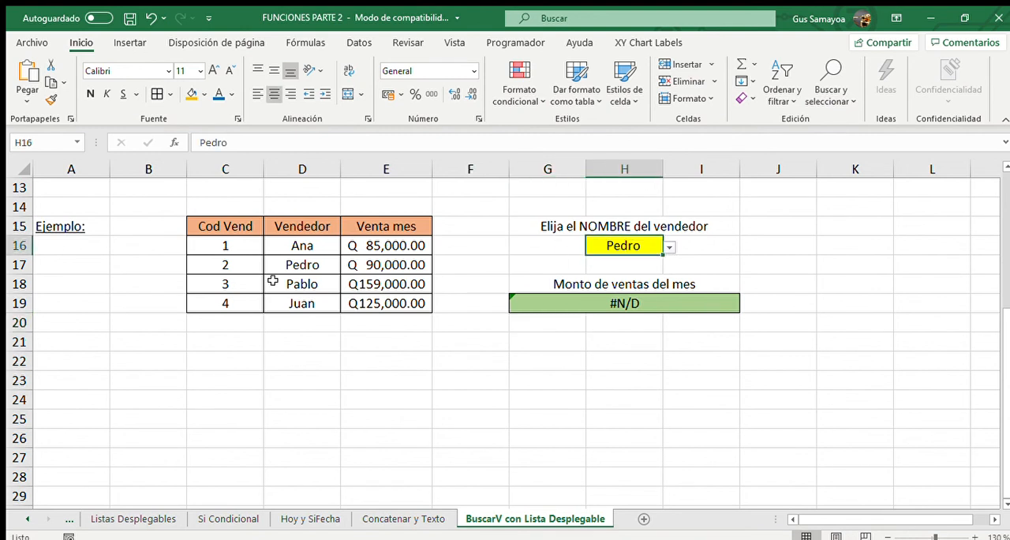
pyautogui.click(272, 266)
pyautogui.click(667, 248)
pyautogui.click(640, 265)
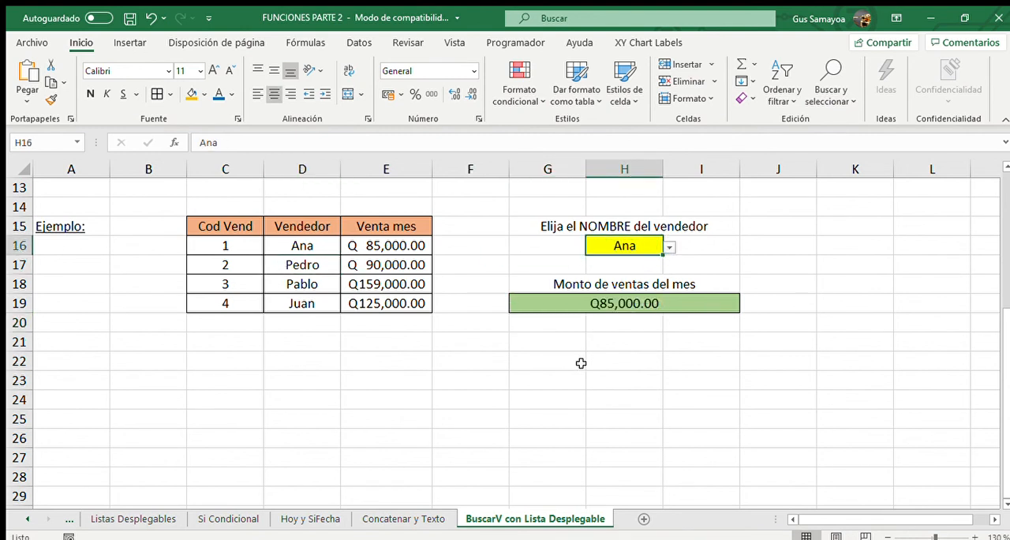
pyautogui.click(623, 274)
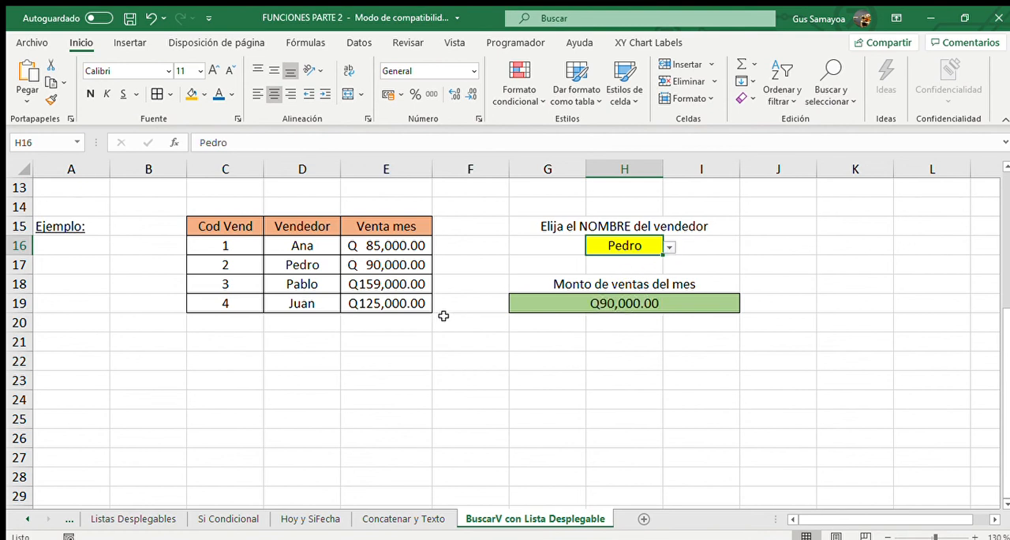
# Add a trailing space to the second seller's name in D17 to test the exact match.
pyautogui.click(315, 270)
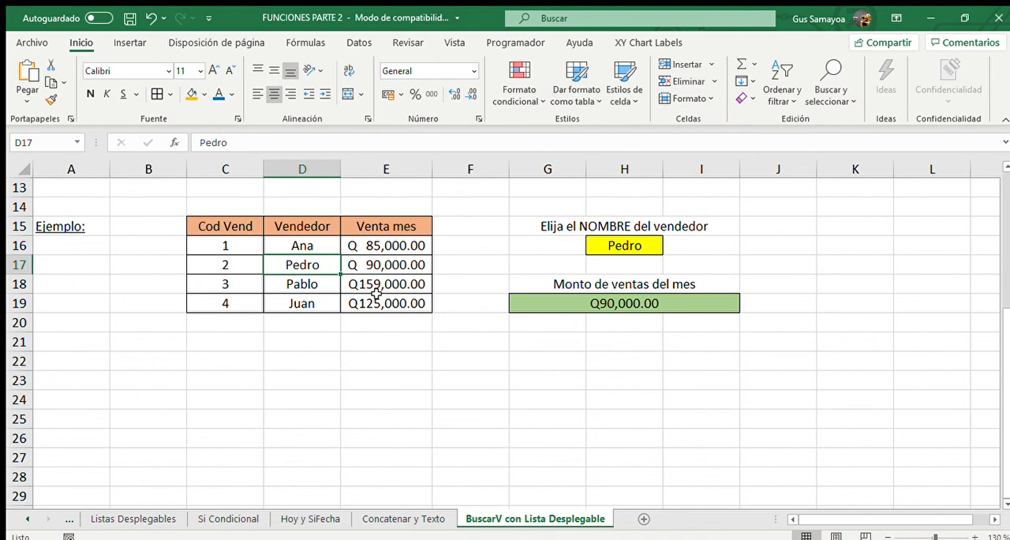
pyautogui.press('F2')
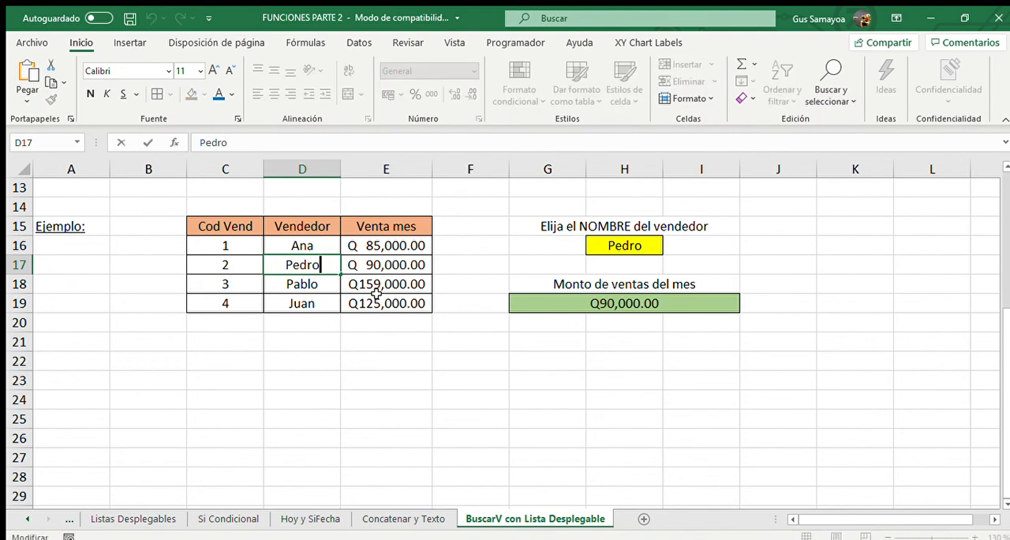
pyautogui.press('Return')
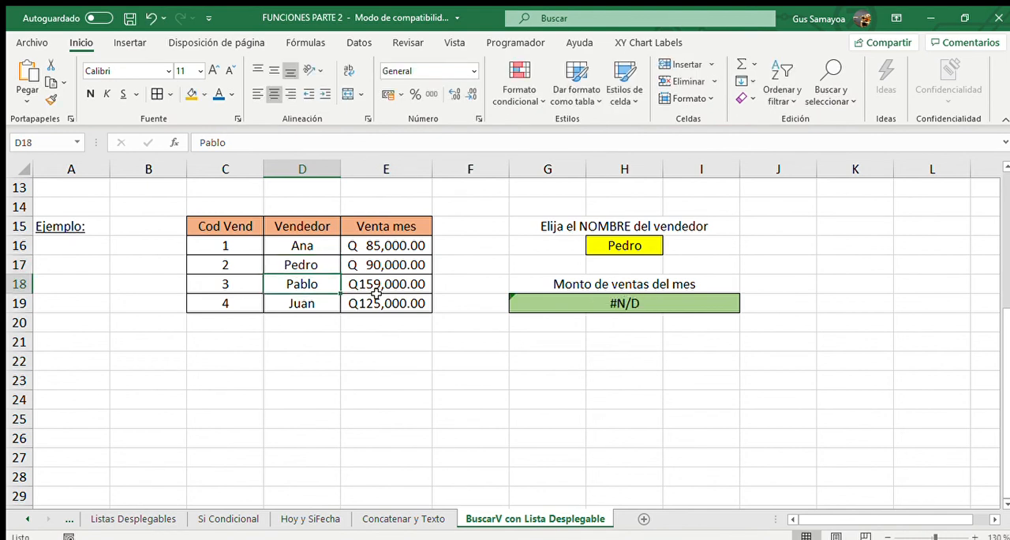
# Inspect the name in H16 and change the last BUSCARV argument in G19 to 1 for approximate match.
pyautogui.click(553, 300)
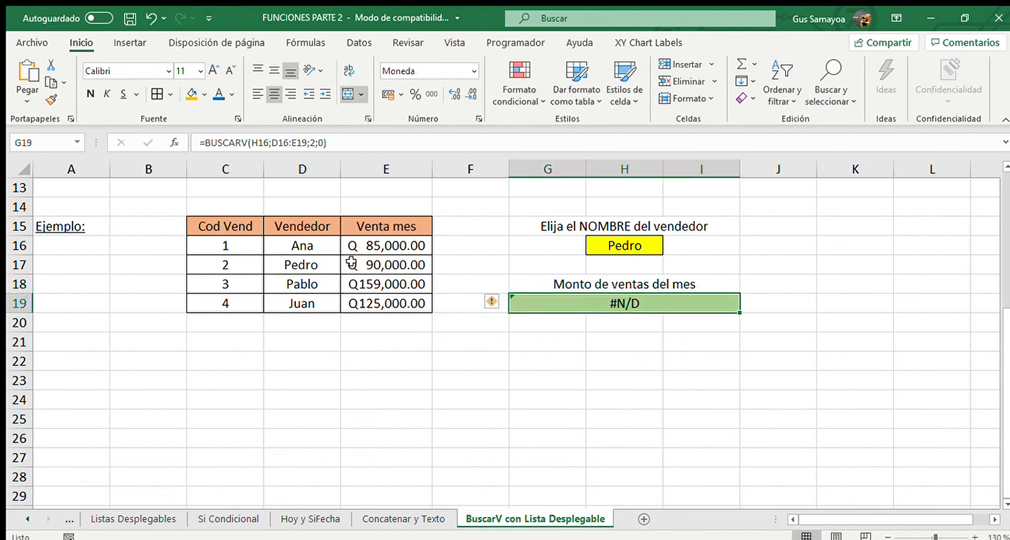
pyautogui.click(627, 245)
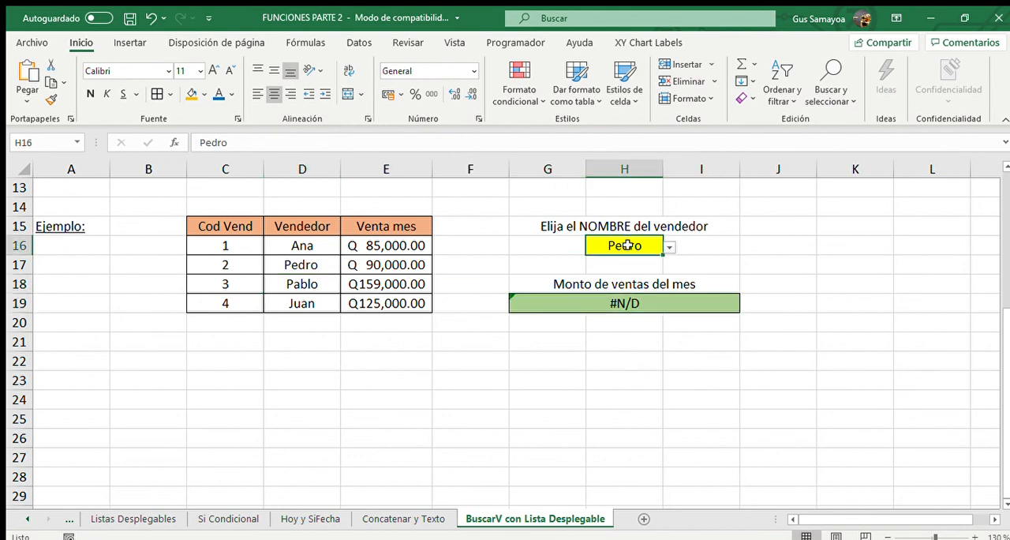
pyautogui.press('F2')
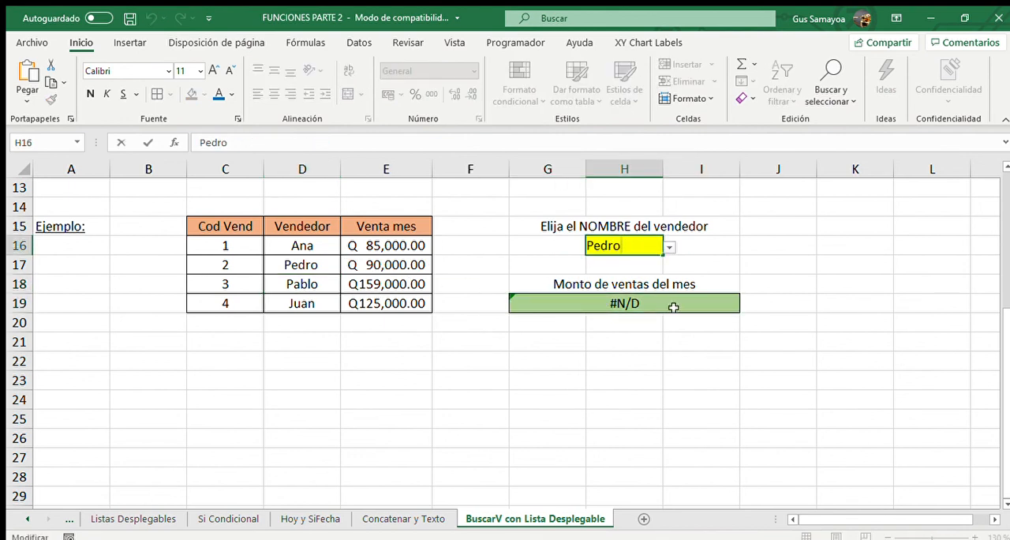
pyautogui.click(674, 308)
pyautogui.doubleClick(695, 306)
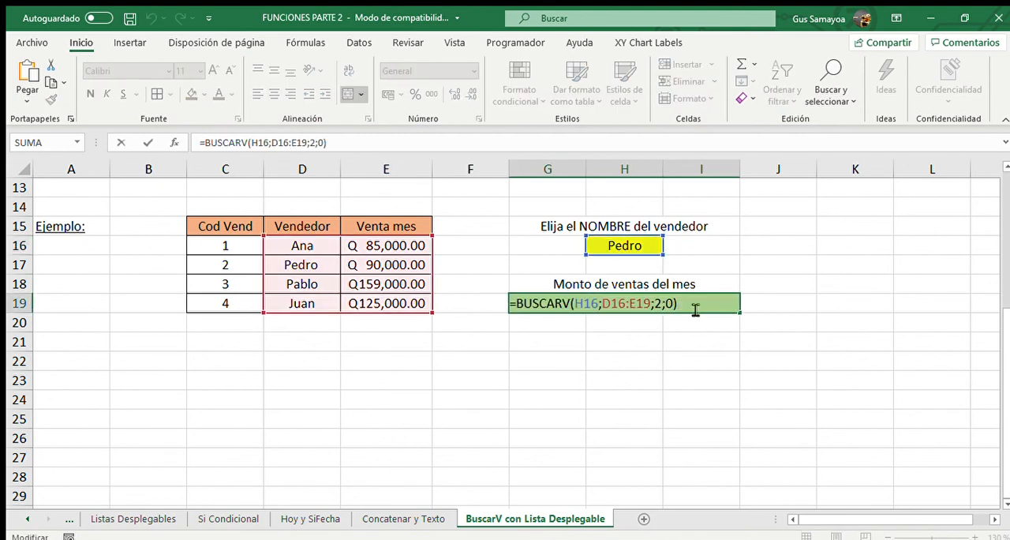
pyautogui.press('BackSpace')
pyautogui.press('BackSpace')
pyautogui.write('1)')
pyautogui.press('Return')
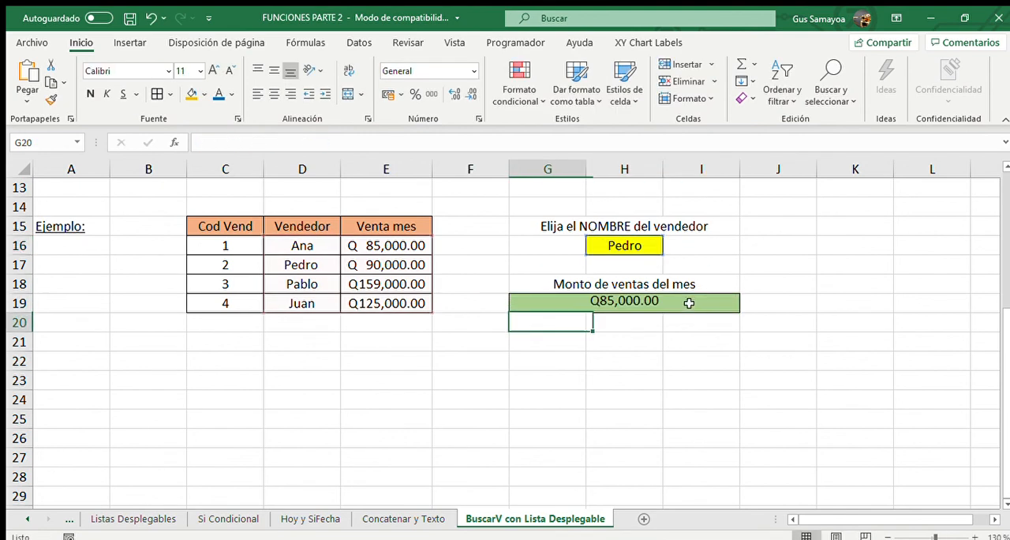
# Remove the trailing space from the second seller's name in D17 and recheck the cell's text.
pyautogui.click(687, 303)
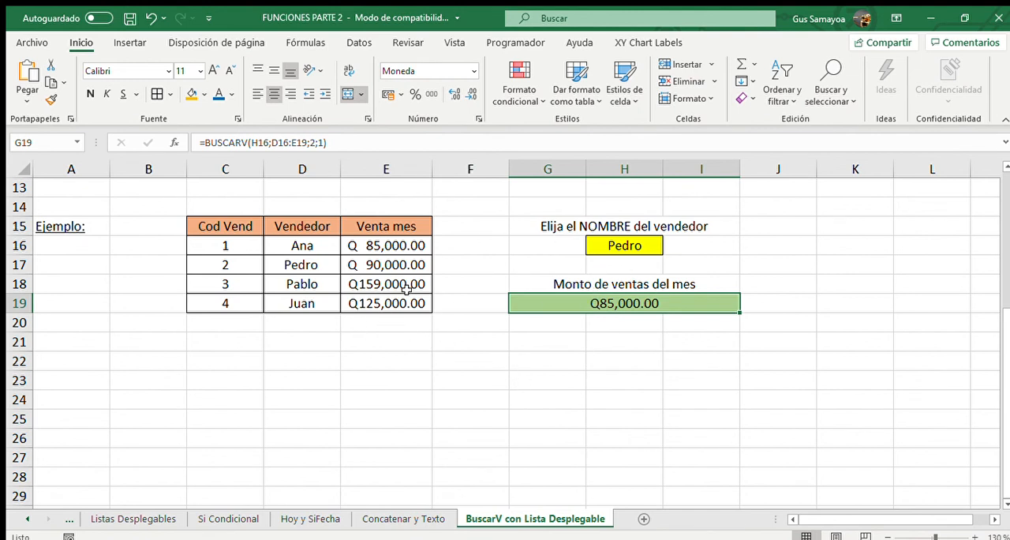
pyautogui.click(314, 268)
pyautogui.press('F2')
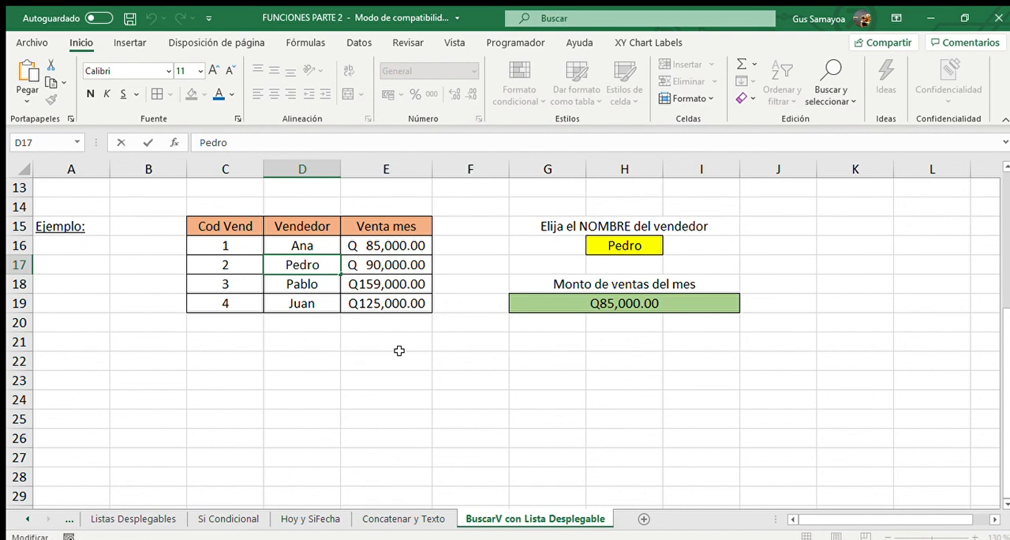
pyautogui.hotkey('ctrl', 'Return')
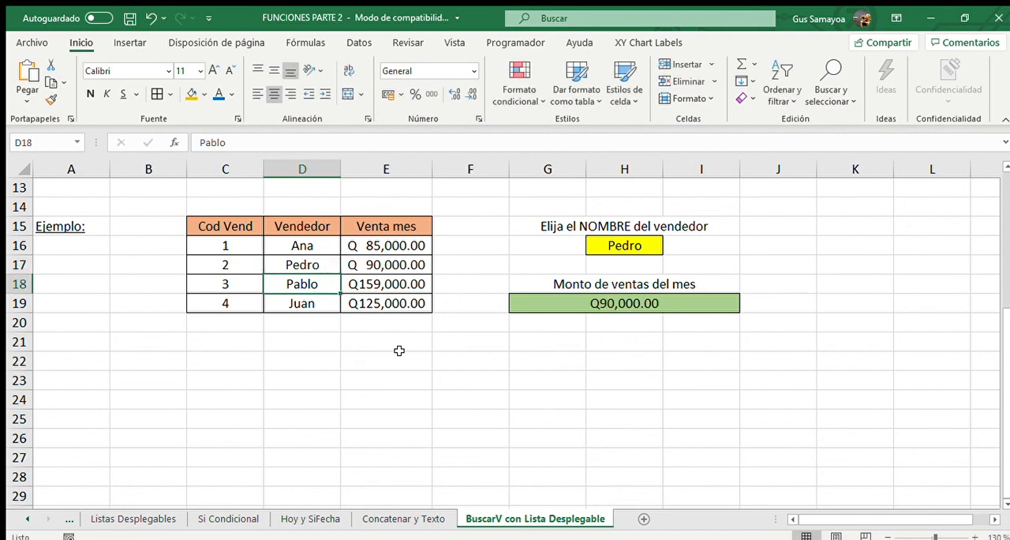
pyautogui.press('F2')
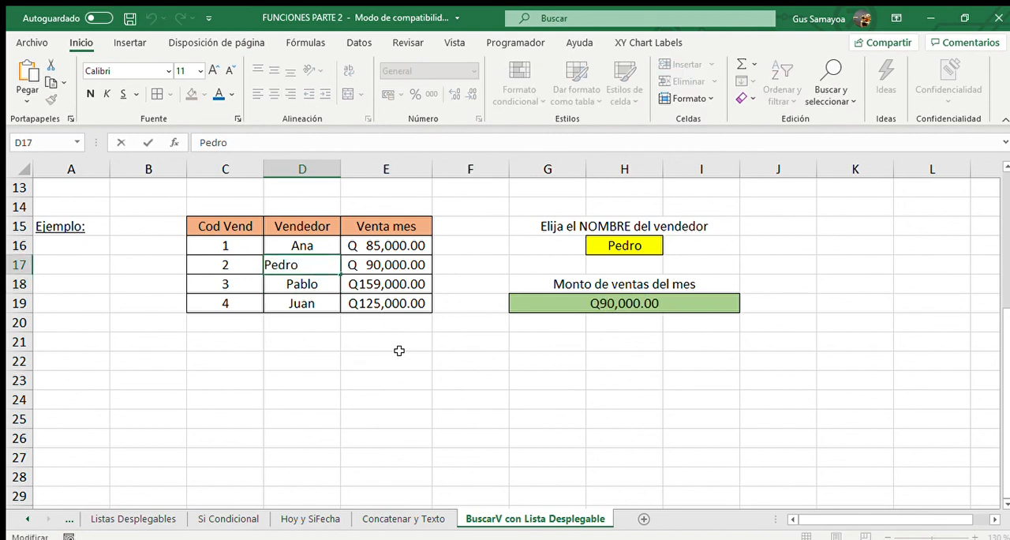
pyautogui.press('Return')
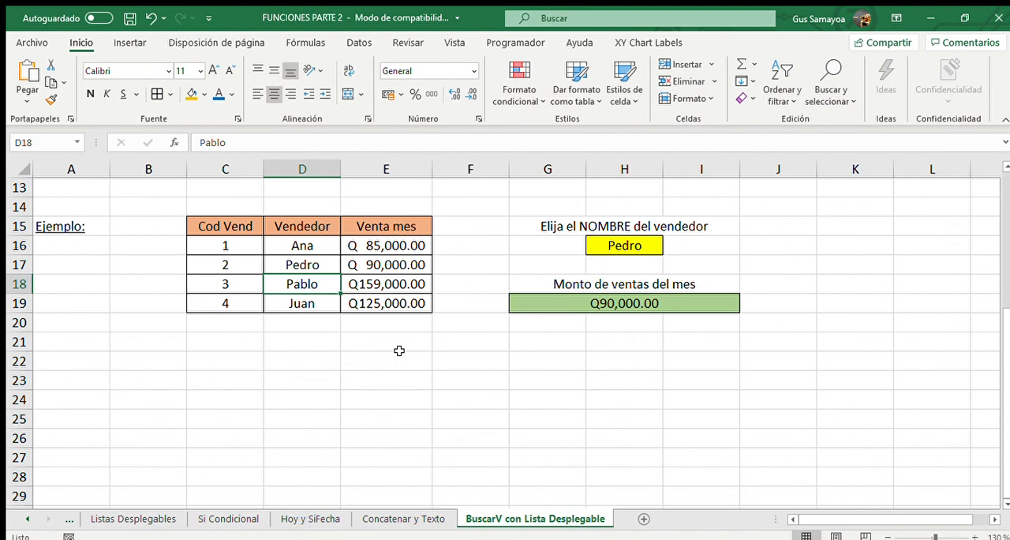
# Set the last argument of the BUSCARV formula in G19 back to 0 for exact match.
pyautogui.click(580, 304)
pyautogui.click(372, 148)
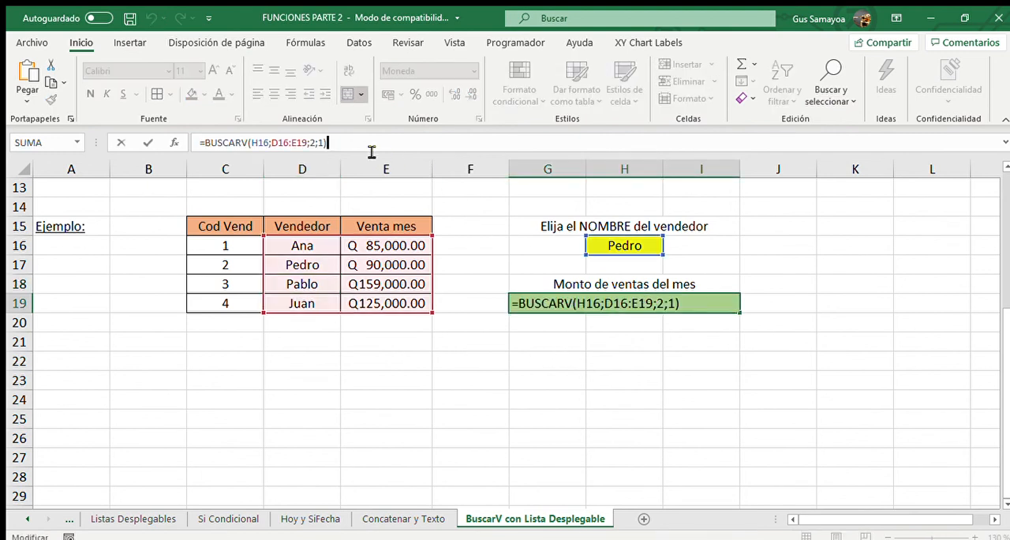
pyautogui.press('BackSpace')
pyautogui.press('BackSpace')
pyautogui.write('0')
pyautogui.press('Return')
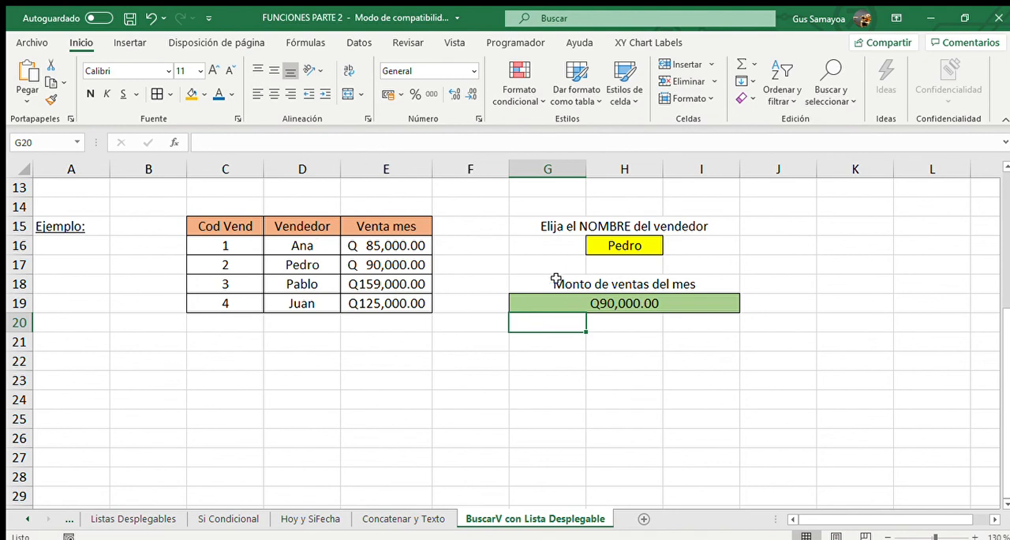
# Test the lookup by choosing each seller in turn from the H16 drop-down list, ending with the fourth seller.
pyautogui.click(644, 246)
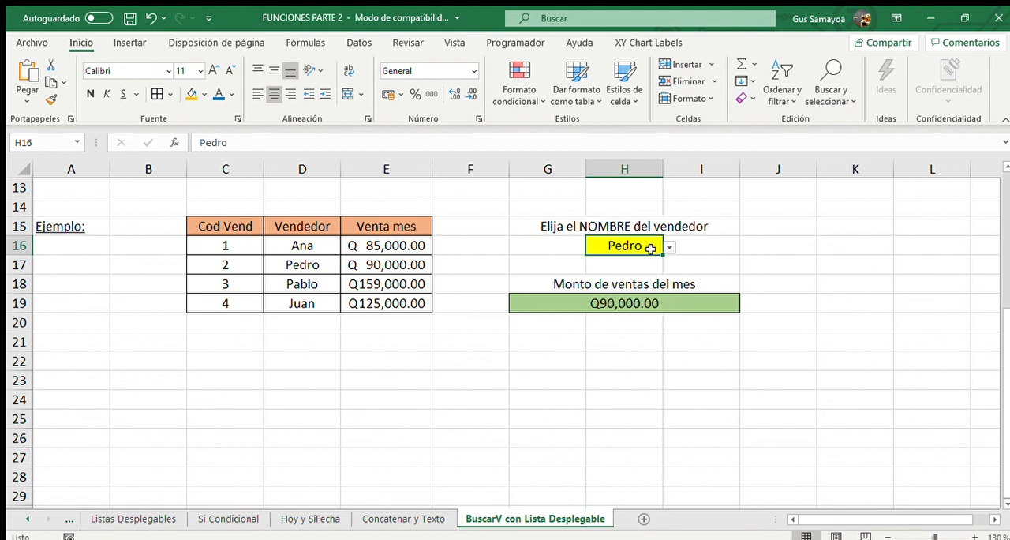
pyautogui.click(668, 247)
pyautogui.click(616, 259)
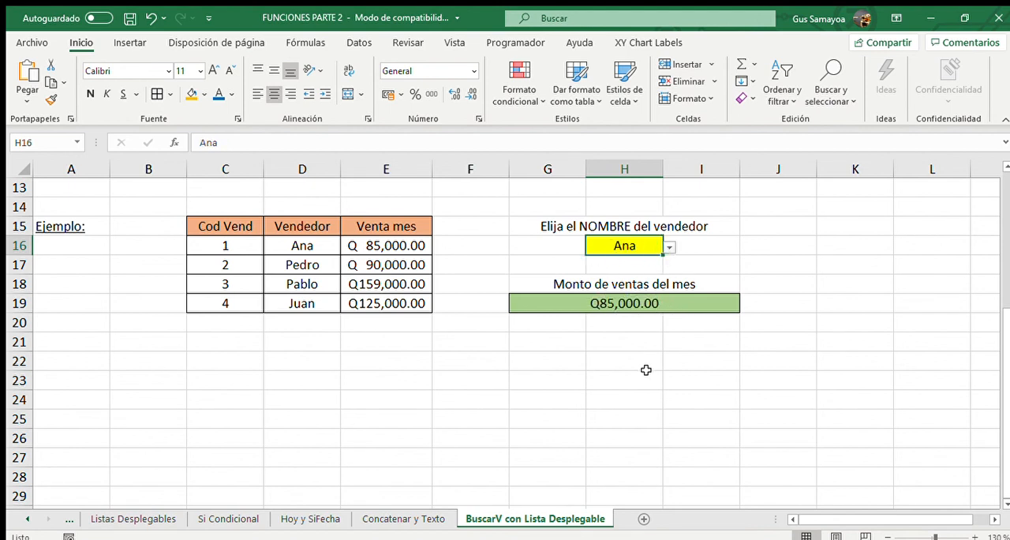
pyautogui.click(669, 247)
pyautogui.click(641, 273)
pyautogui.click(669, 247)
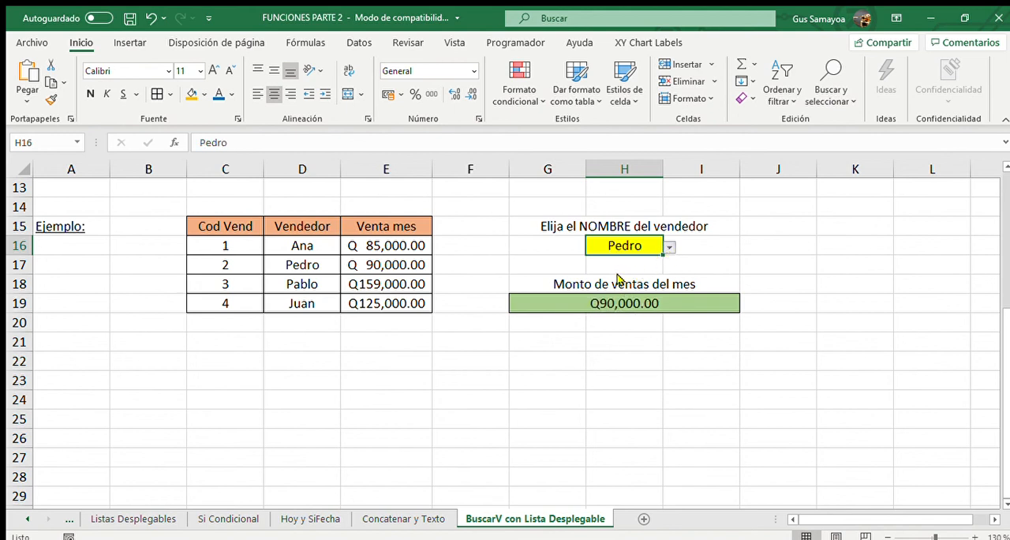
pyautogui.click(618, 287)
pyautogui.click(669, 247)
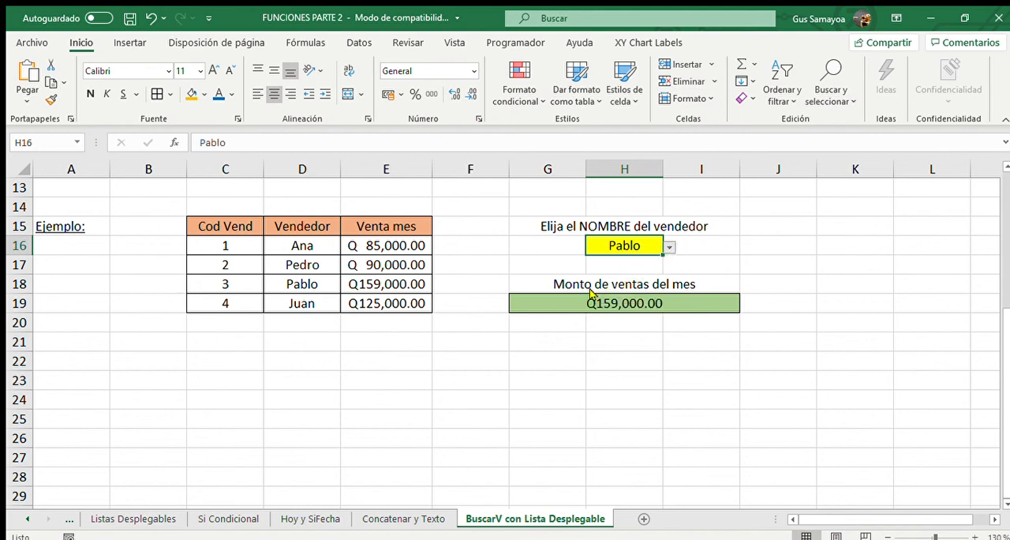
pyautogui.click(593, 299)
pyautogui.click(533, 382)
pyautogui.scroll(1, 532, 382)
pyautogui.scroll(3, 531, 382)
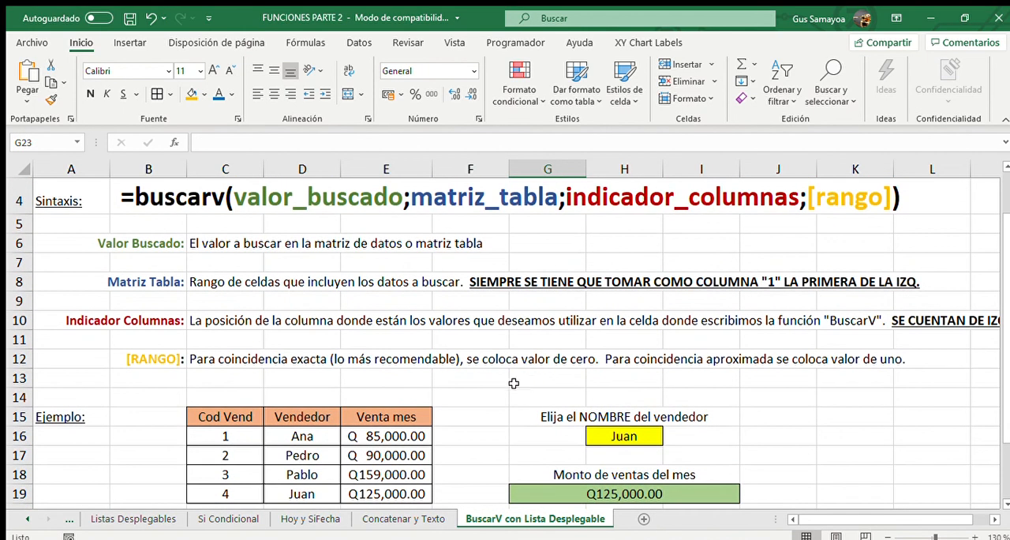